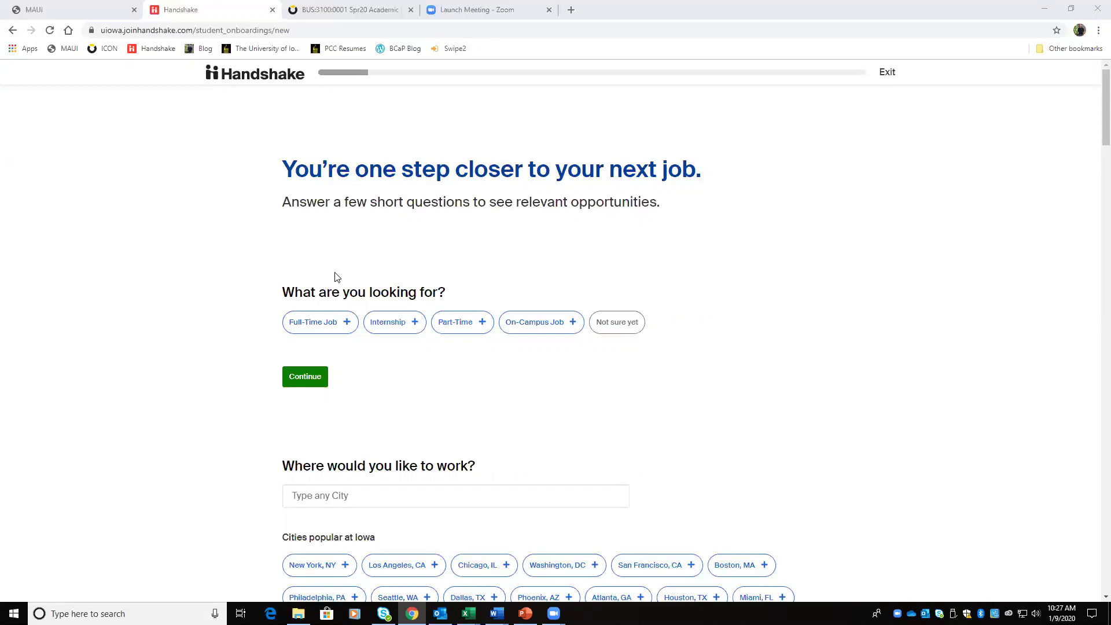
Choose On-Campus Job and Internship as the kinds of position being looked for
{"action": "scroll", "coordinate": [393, 267], "scroll_direction": "down", "scroll_amount": 1}
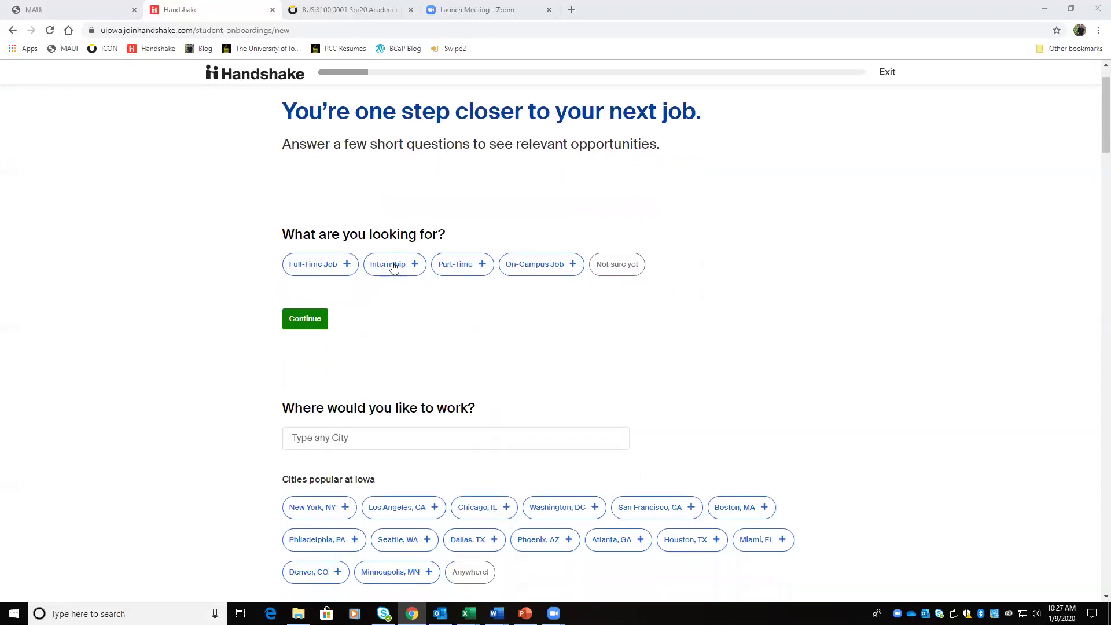
{"action": "scroll", "coordinate": [392, 265], "scroll_direction": "up", "scroll_amount": 1}
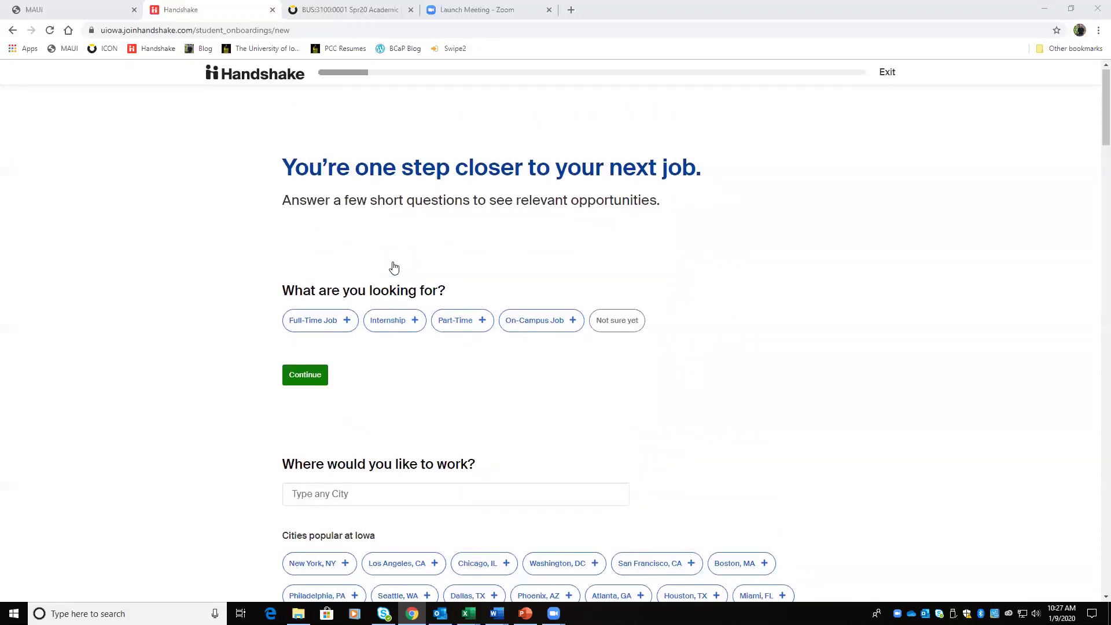
{"action": "left_click", "coordinate": [551, 325]}
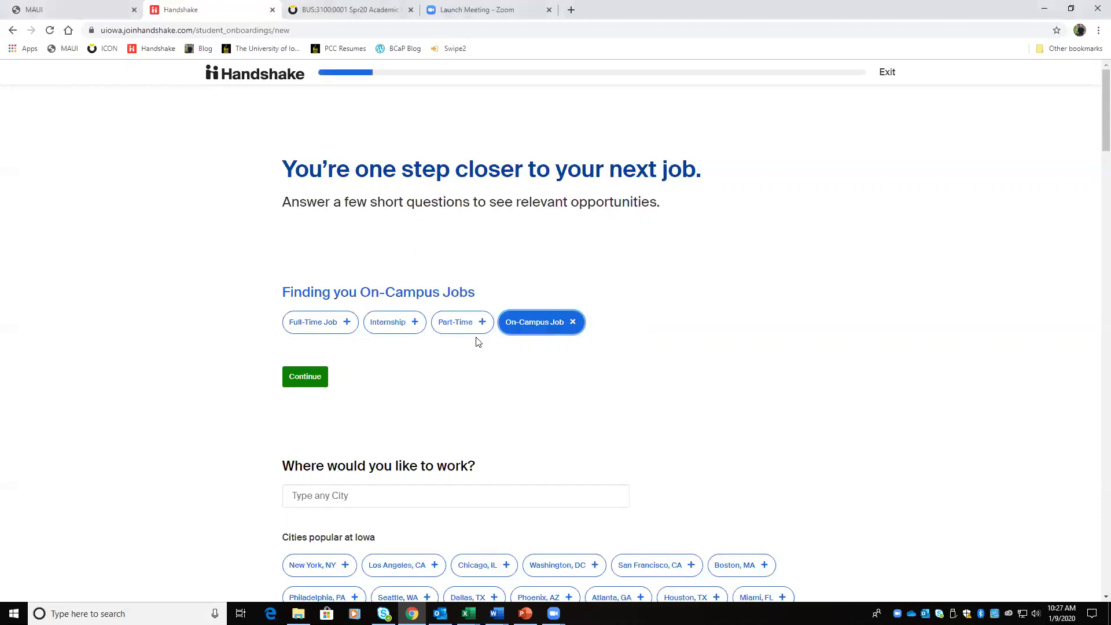
{"action": "left_click", "coordinate": [408, 323]}
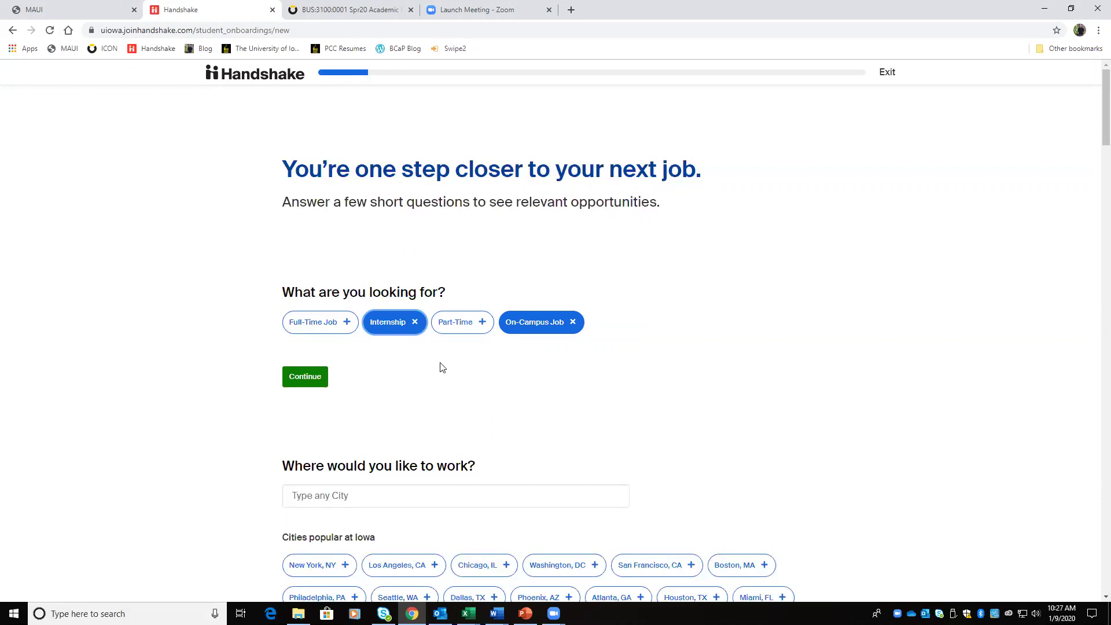
Add Iowa City, Iowa and Chicago, IL as the preferred work locations
{"action": "scroll", "coordinate": [441, 367], "scroll_direction": "down", "scroll_amount": 3}
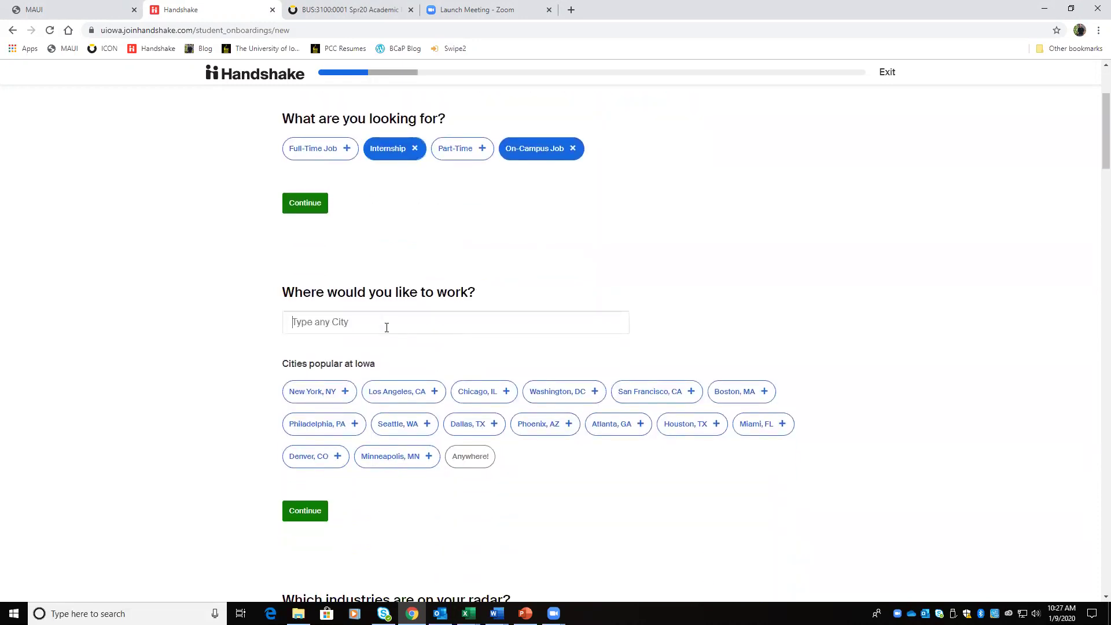
{"action": "left_click", "coordinate": [384, 324]}
{"action": "scroll", "coordinate": [322, 365], "scroll_direction": "down", "scroll_amount": 10}
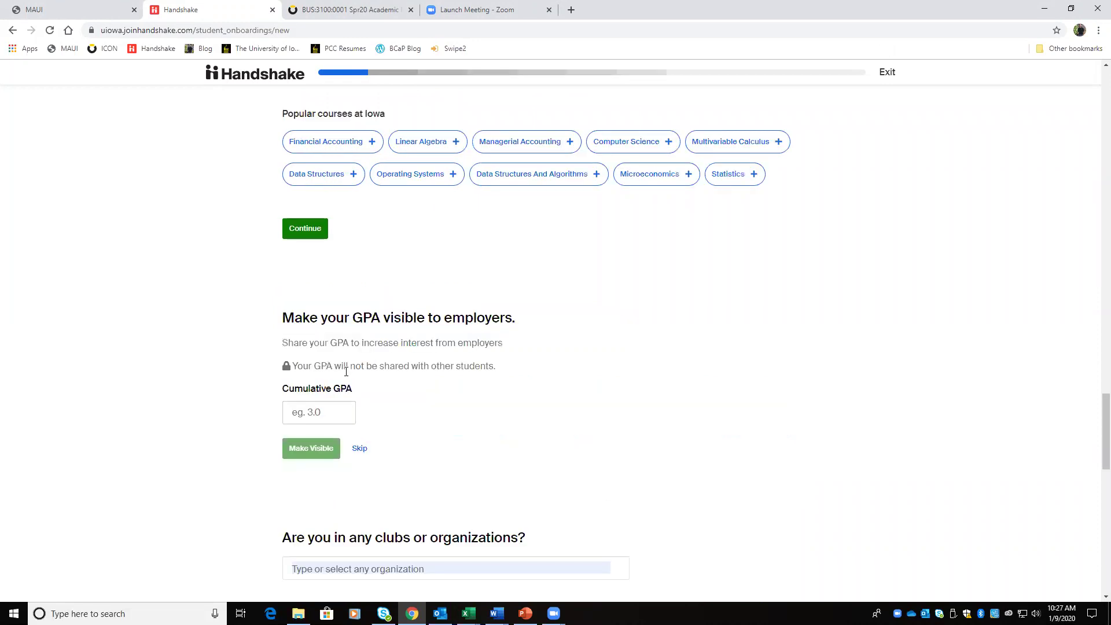
{"action": "scroll", "coordinate": [370, 368], "scroll_direction": "up", "scroll_amount": 4}
{"action": "scroll", "coordinate": [369, 368], "scroll_direction": "up", "scroll_amount": 8}
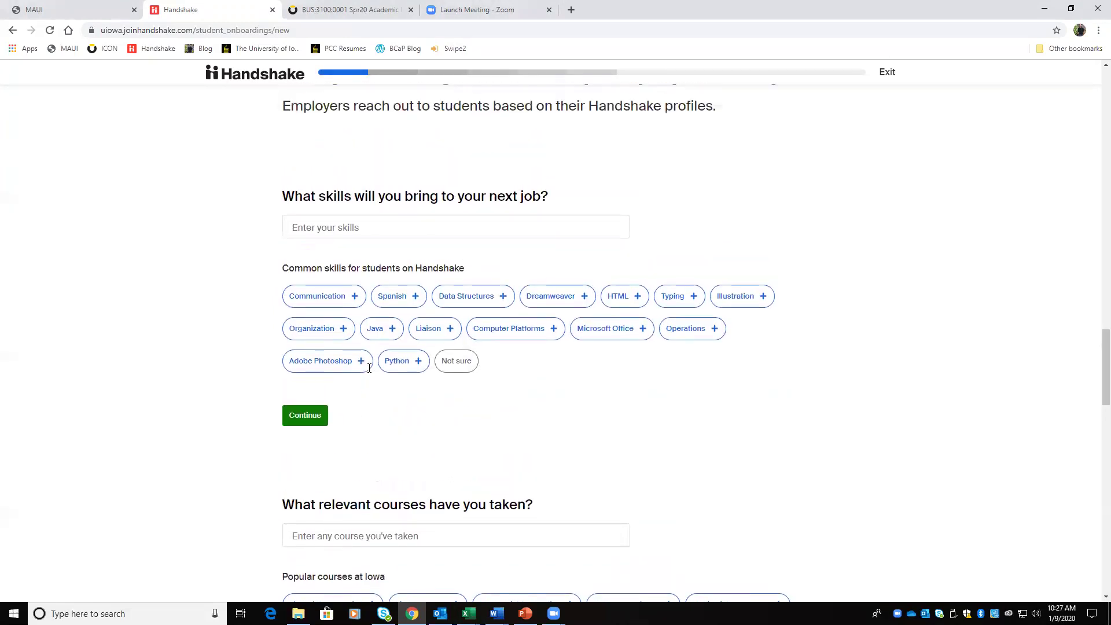
{"action": "scroll", "coordinate": [369, 372], "scroll_direction": "up", "scroll_amount": 12}
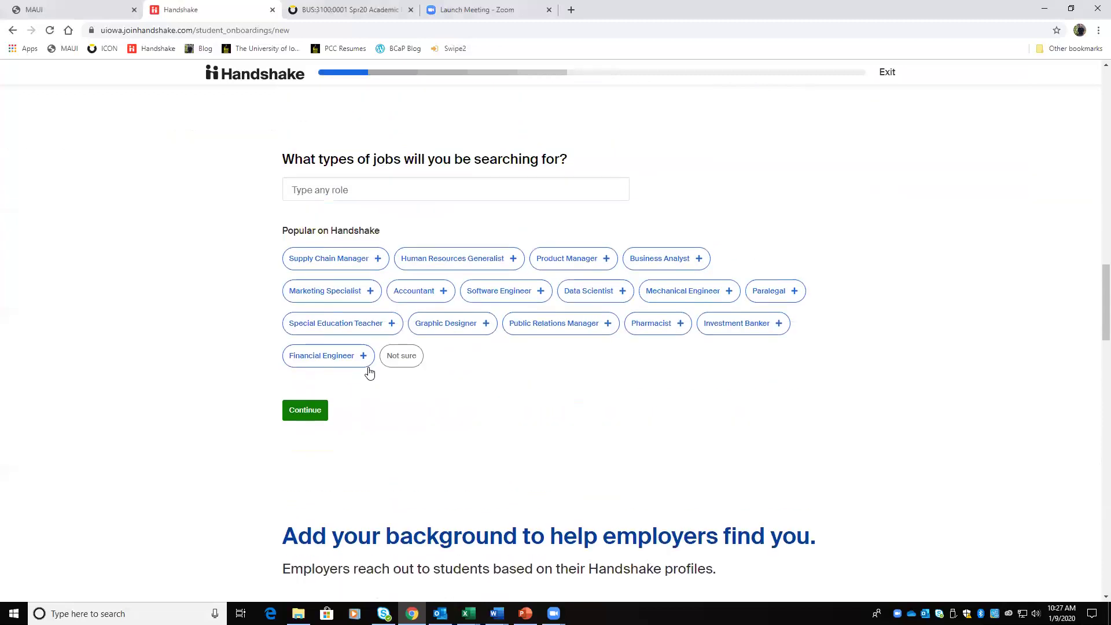
{"action": "scroll", "coordinate": [369, 372], "scroll_direction": "up", "scroll_amount": 4}
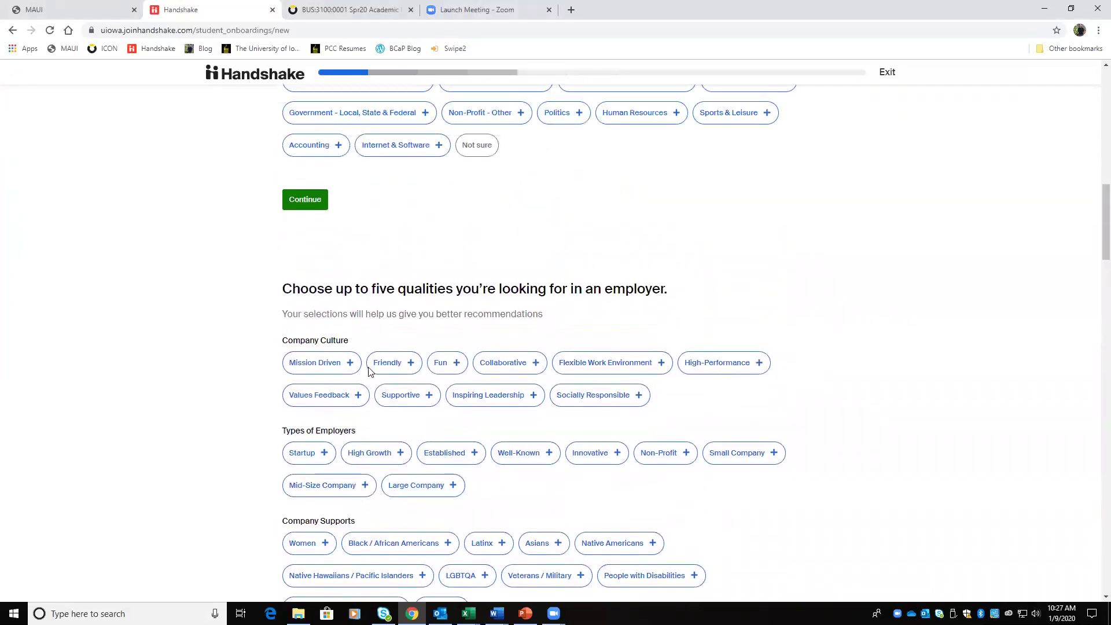
{"action": "scroll", "coordinate": [369, 371], "scroll_direction": "up", "scroll_amount": 6}
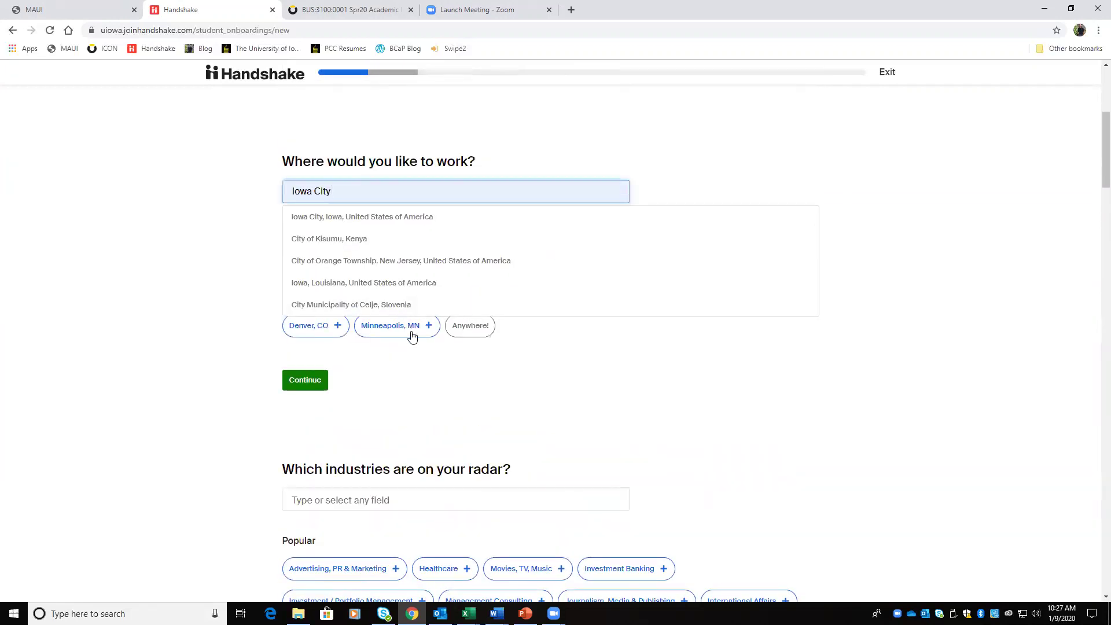
{"action": "left_click", "coordinate": [357, 218]}
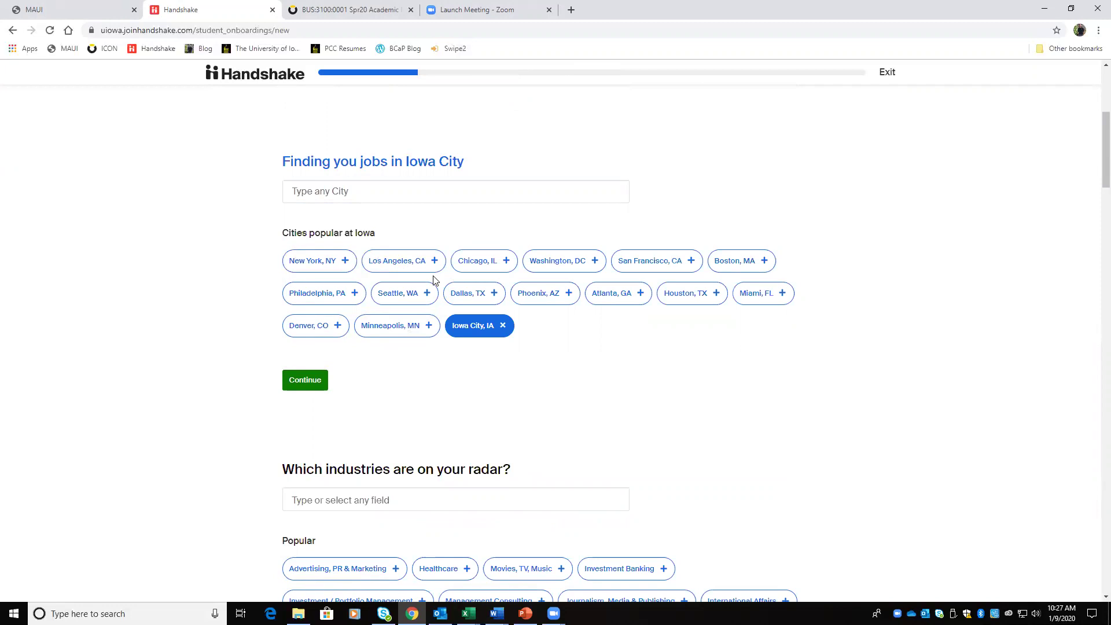
{"action": "left_click", "coordinate": [508, 262]}
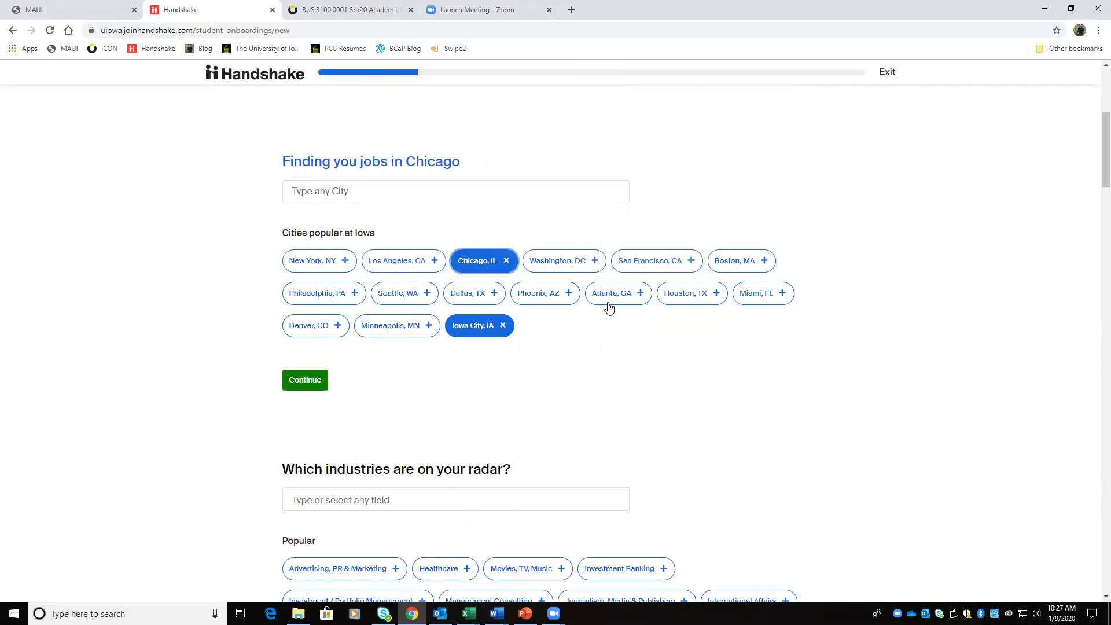
{"action": "scroll", "coordinate": [602, 308], "scroll_direction": "down", "scroll_amount": 2}
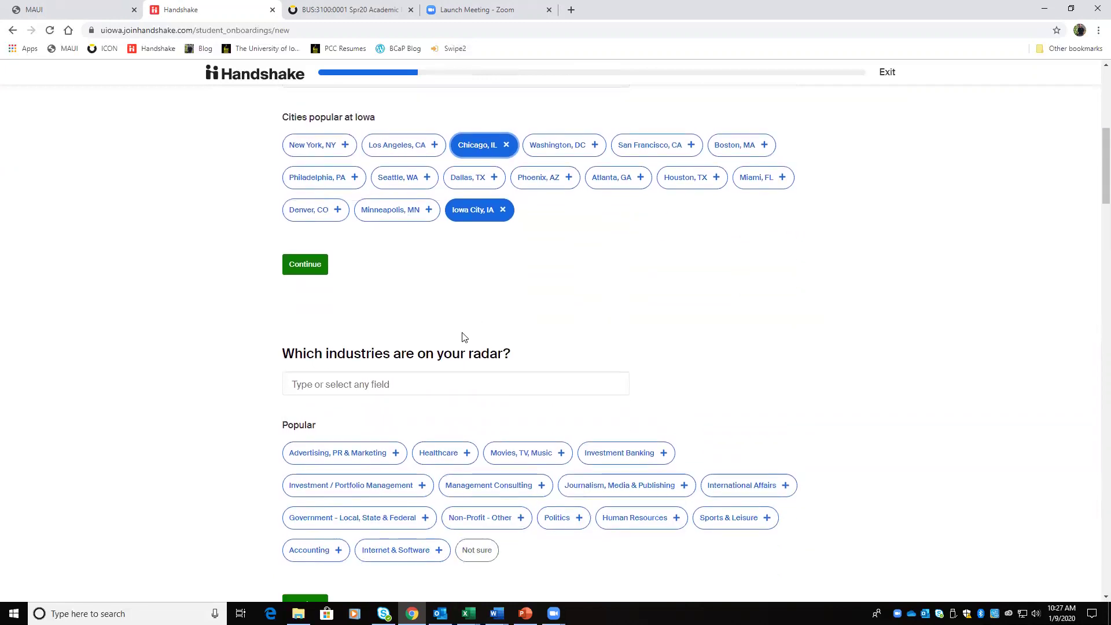
{"action": "scroll", "coordinate": [491, 288], "scroll_direction": "up", "scroll_amount": 1}
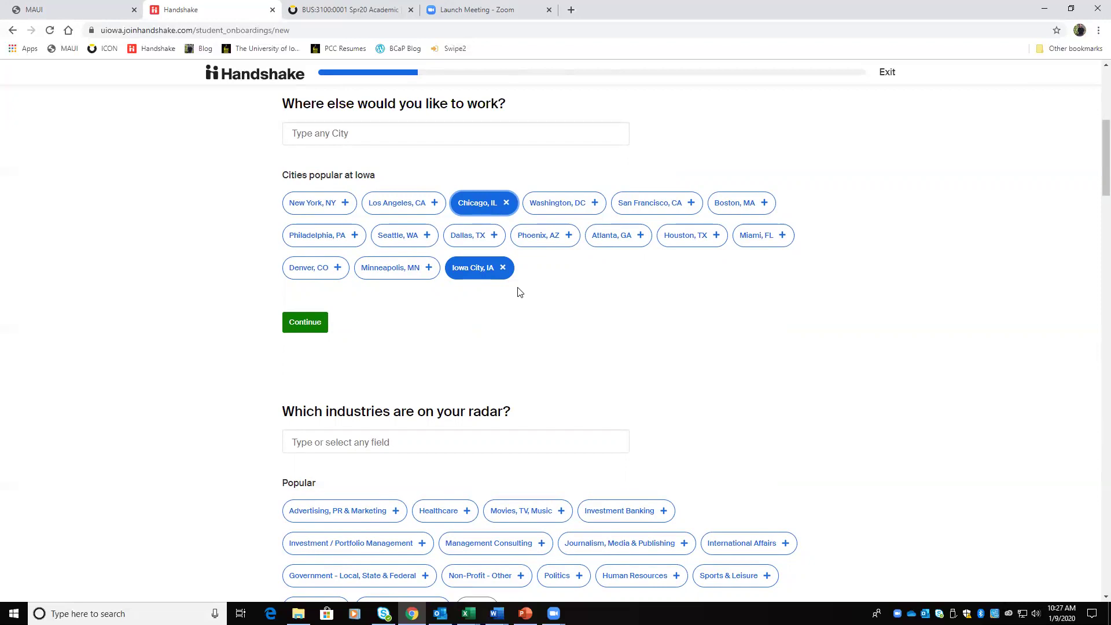
Select Advertising, PR & Marketing and Human Resources as the industries of interest
{"action": "scroll", "coordinate": [521, 373], "scroll_direction": "down", "scroll_amount": 3}
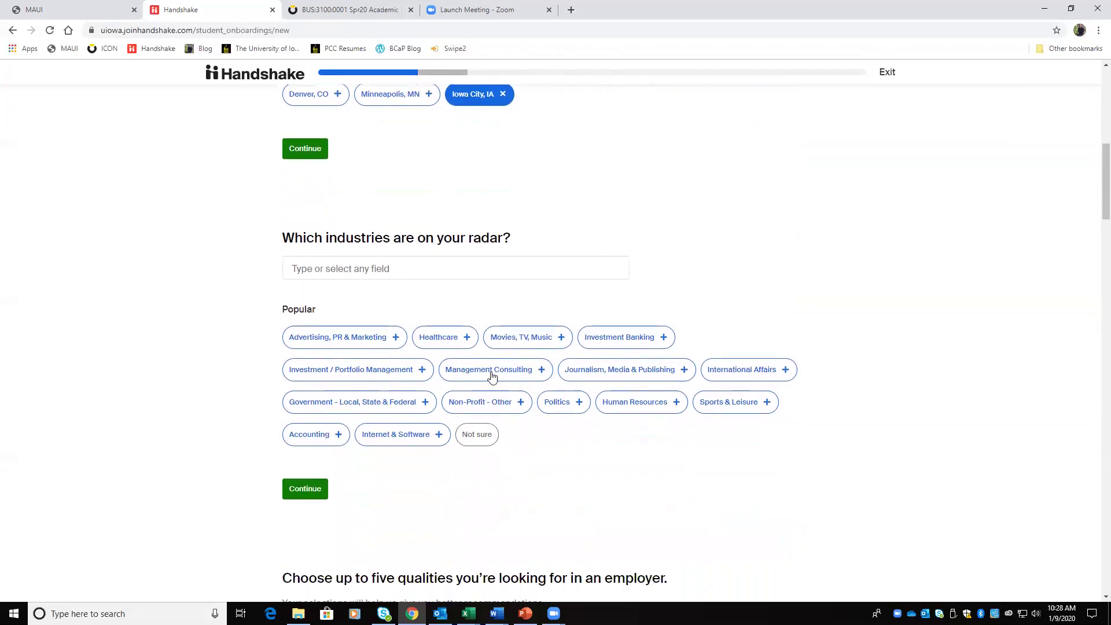
{"action": "left_click", "coordinate": [389, 280]}
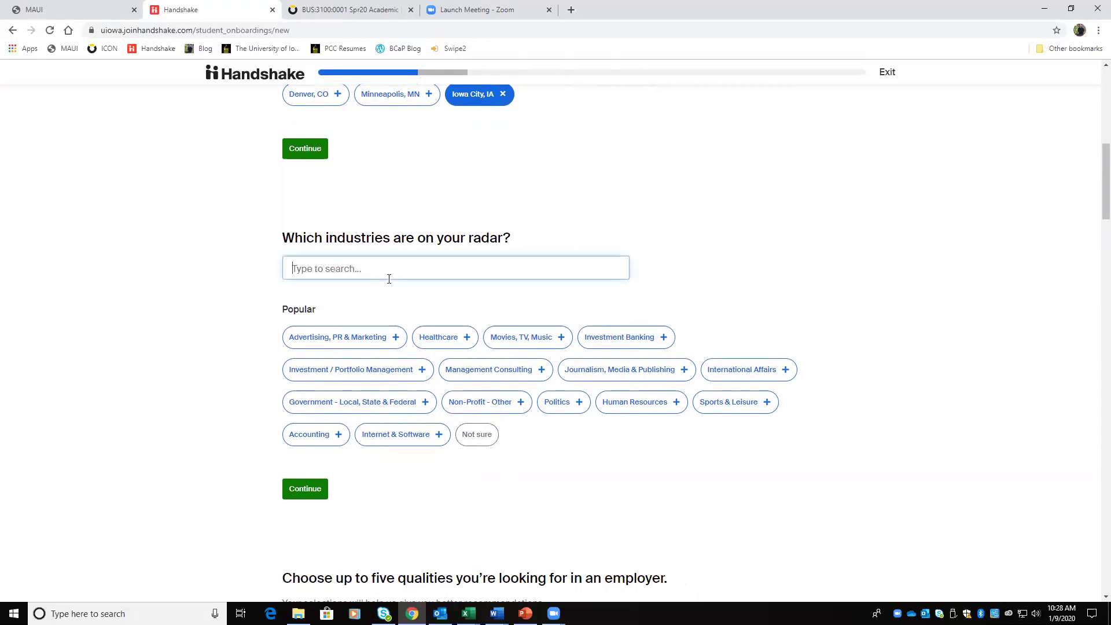
{"action": "left_click", "coordinate": [396, 340]}
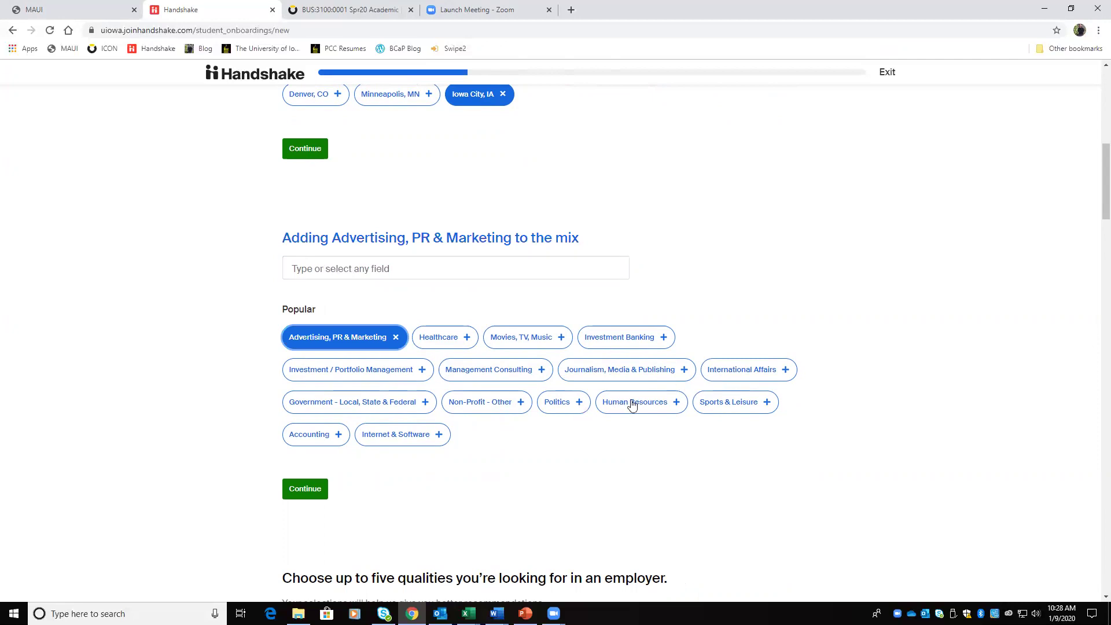
{"action": "left_click", "coordinate": [668, 406]}
Choose Friendly, Fun, Inspiring Leadership, Large Company and Well-Known as the five desired employer qualities
{"action": "scroll", "coordinate": [666, 411], "scroll_direction": "down", "scroll_amount": 6}
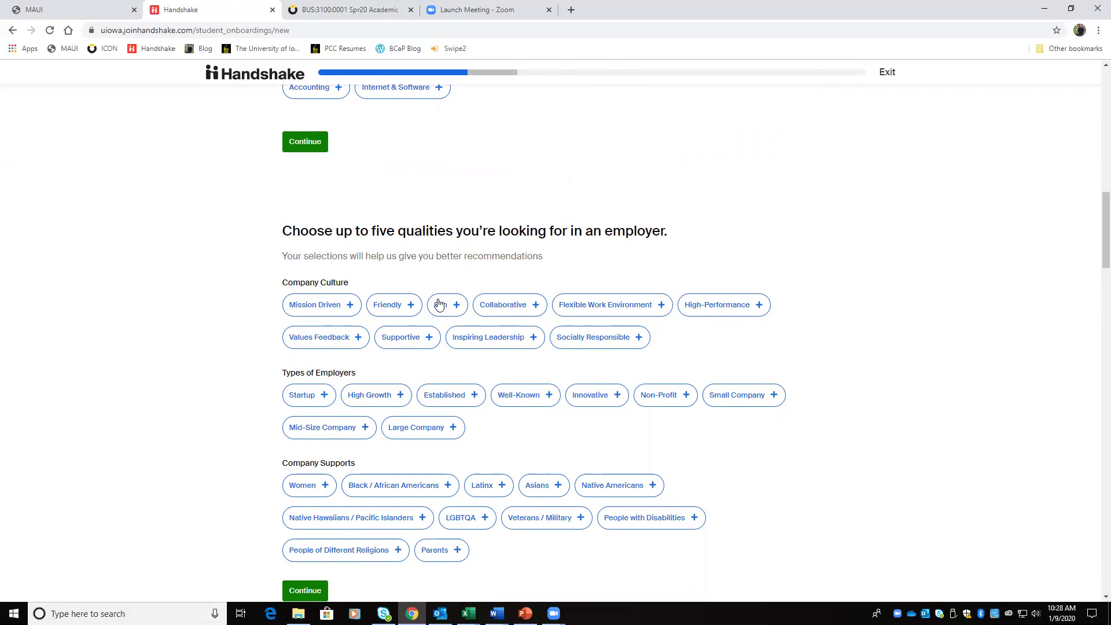
{"action": "left_click", "coordinate": [394, 307]}
{"action": "left_click", "coordinate": [445, 305]}
{"action": "left_click", "coordinate": [485, 338]}
{"action": "scroll", "coordinate": [484, 343], "scroll_direction": "down", "scroll_amount": 2}
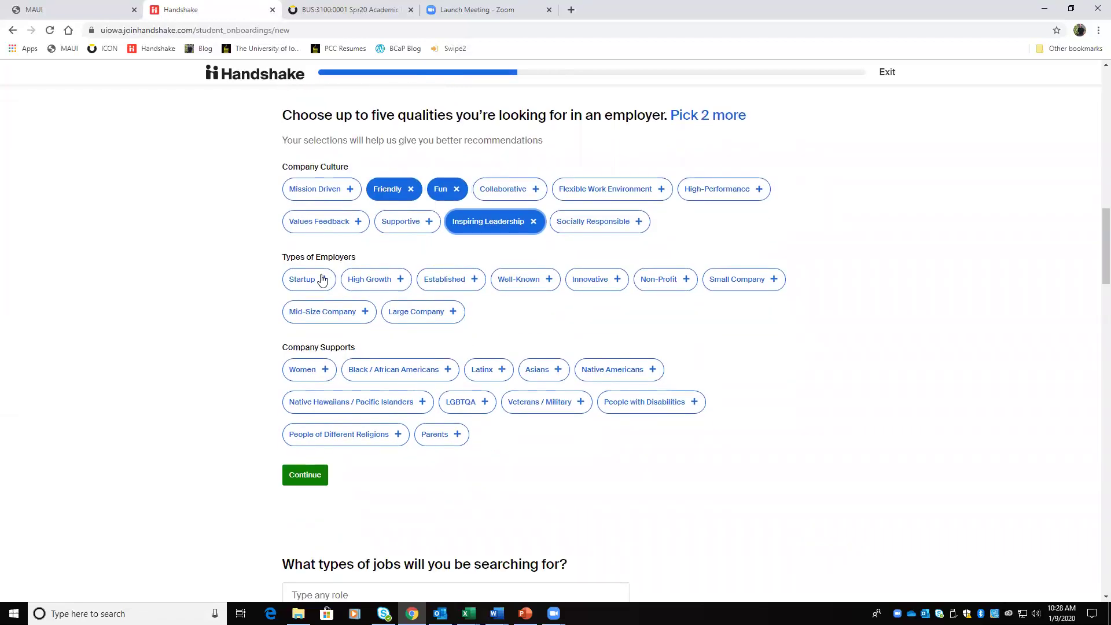
{"action": "left_click", "coordinate": [394, 314]}
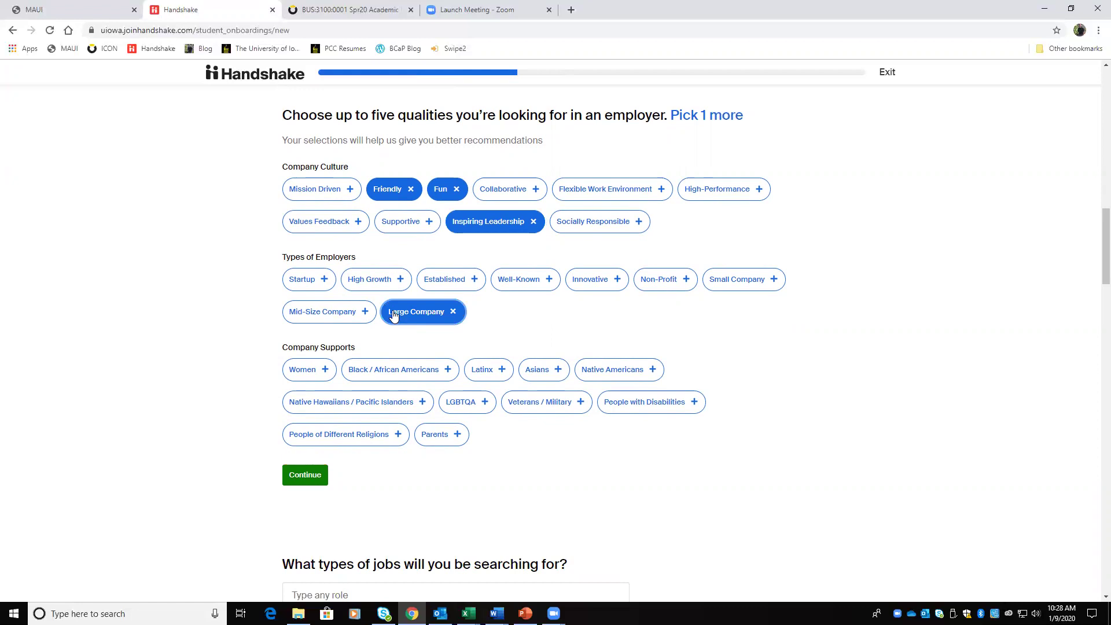
{"action": "left_click", "coordinate": [551, 281]}
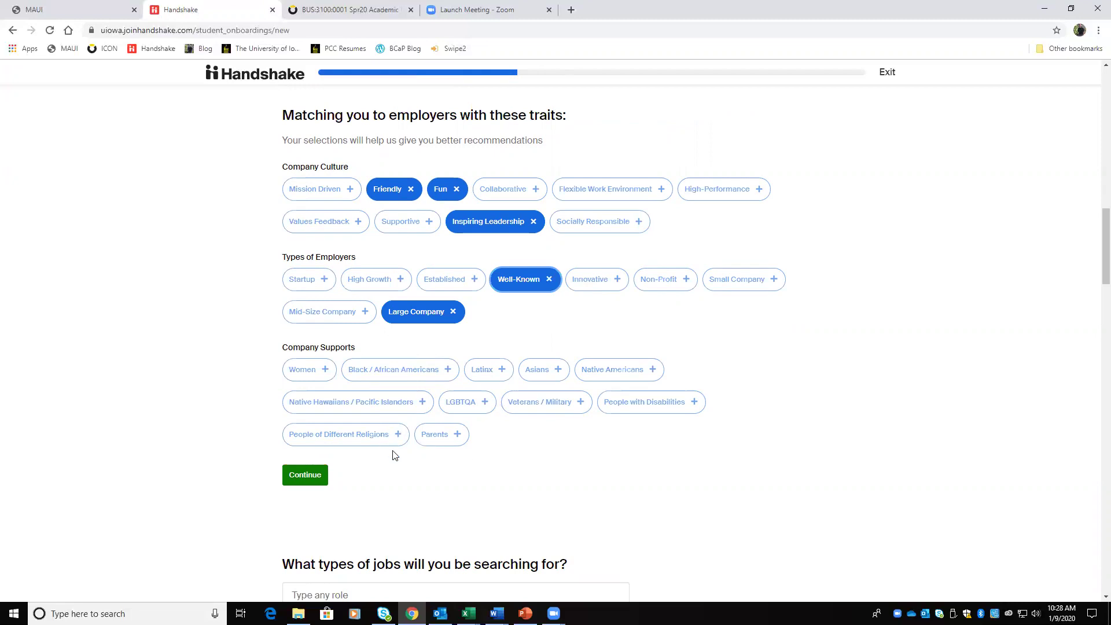
Skip making the cumulative GPA visible to employers and skip all suggested jobs to finish the onboarding questionnaire
{"action": "scroll", "coordinate": [368, 501], "scroll_direction": "down", "scroll_amount": 5}
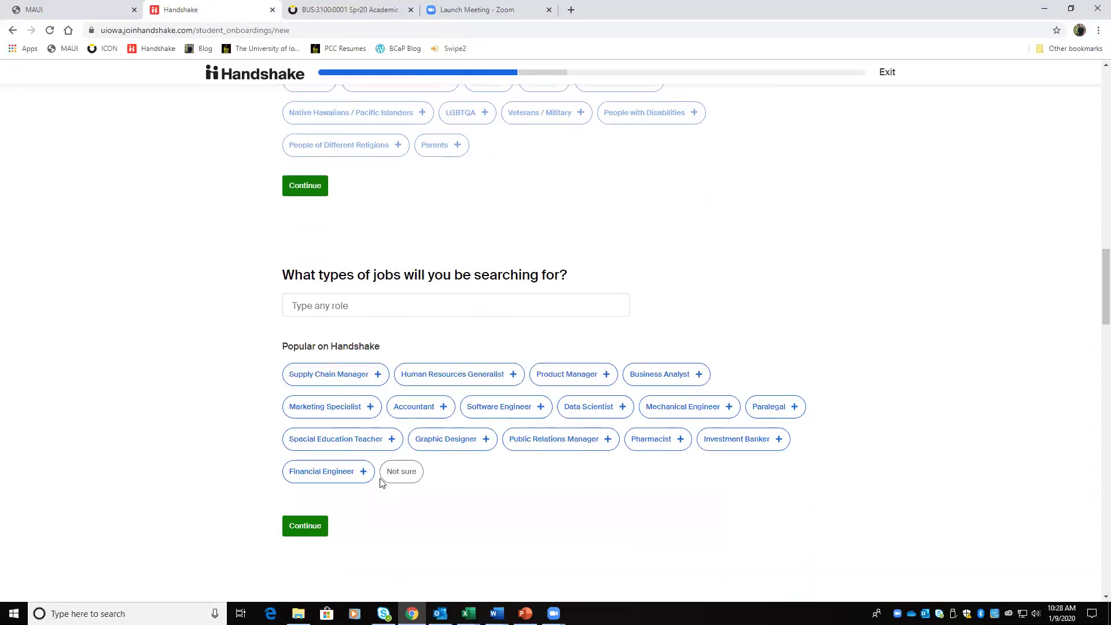
{"action": "scroll", "coordinate": [367, 387], "scroll_direction": "down", "scroll_amount": 7}
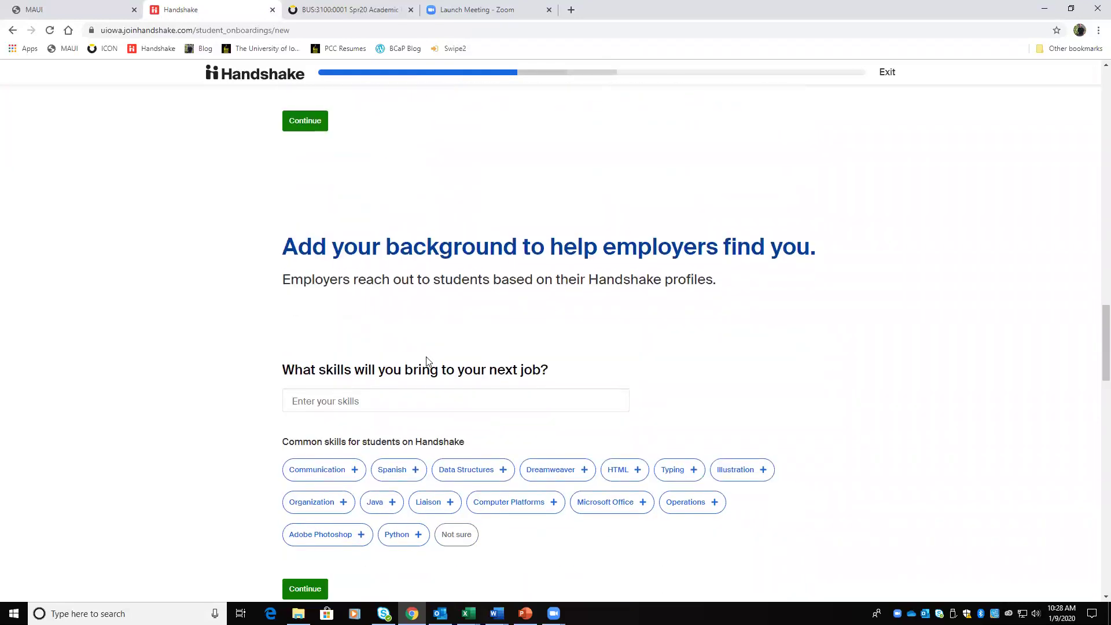
{"action": "scroll", "coordinate": [428, 354], "scroll_direction": "down", "scroll_amount": 5}
{"action": "scroll", "coordinate": [355, 336], "scroll_direction": "down", "scroll_amount": 12}
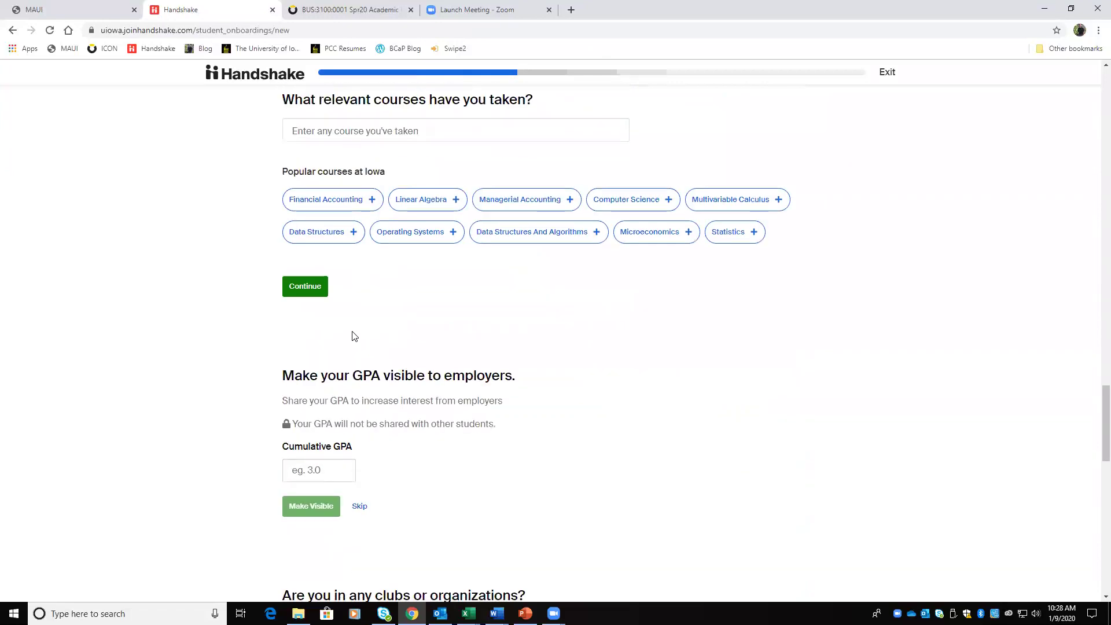
{"action": "scroll", "coordinate": [353, 337], "scroll_direction": "up", "scroll_amount": 2}
{"action": "scroll", "coordinate": [354, 337], "scroll_direction": "up", "scroll_amount": 2}
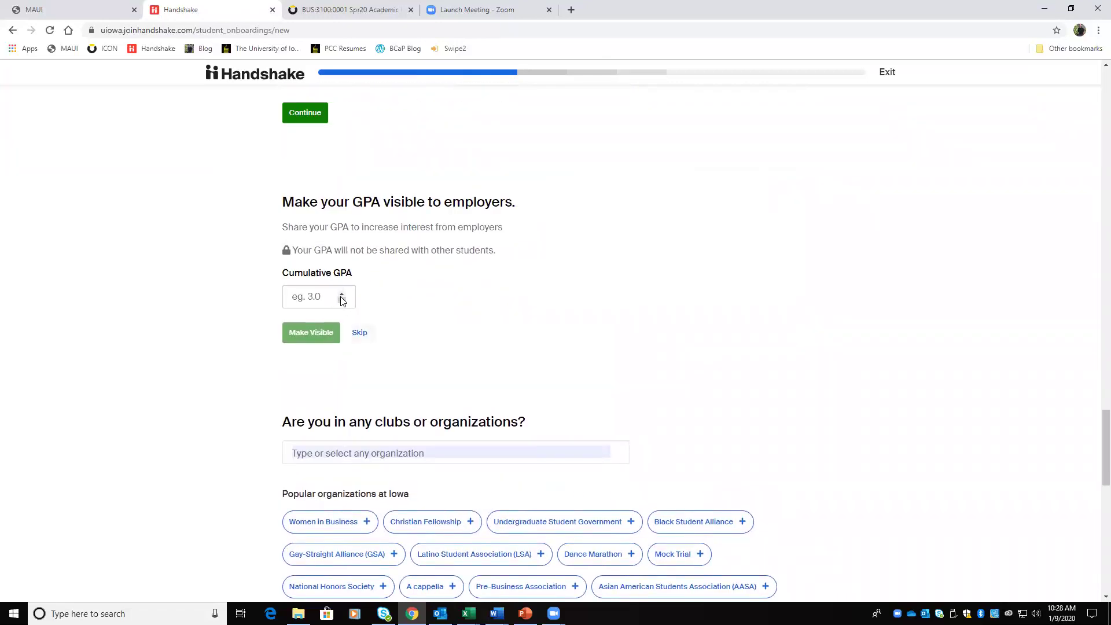
{"action": "left_click_drag", "start_coordinate": [285, 202], "coordinate": [526, 248]}
{"action": "left_click", "coordinate": [519, 236]}
{"action": "left_click", "coordinate": [325, 298]}
{"action": "left_click", "coordinate": [360, 334]}
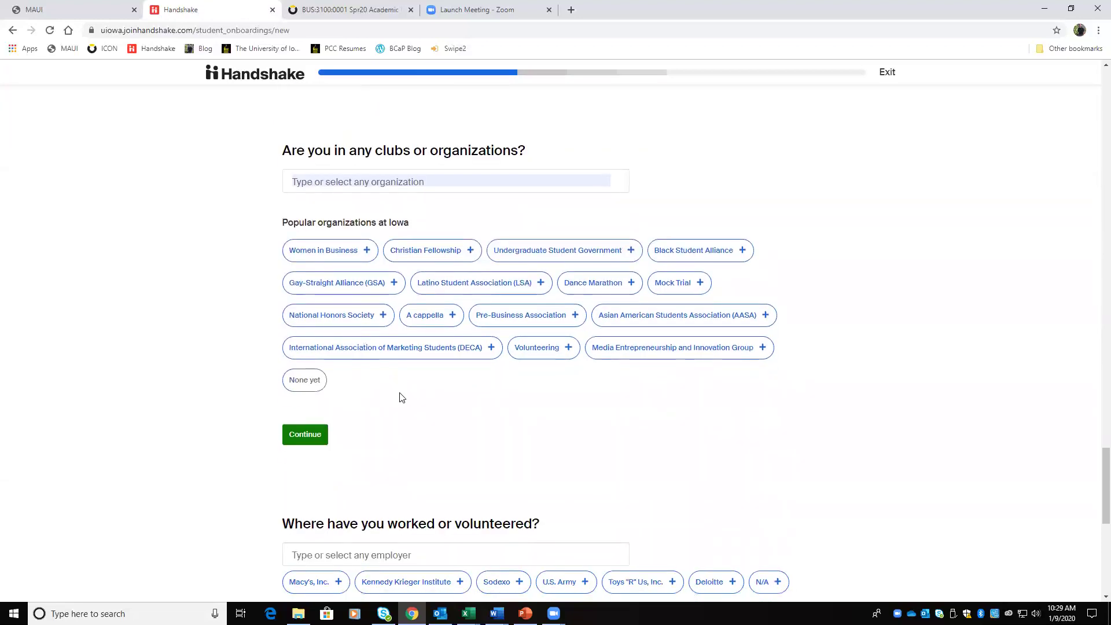
{"action": "scroll", "coordinate": [404, 400], "scroll_direction": "down", "scroll_amount": 8}
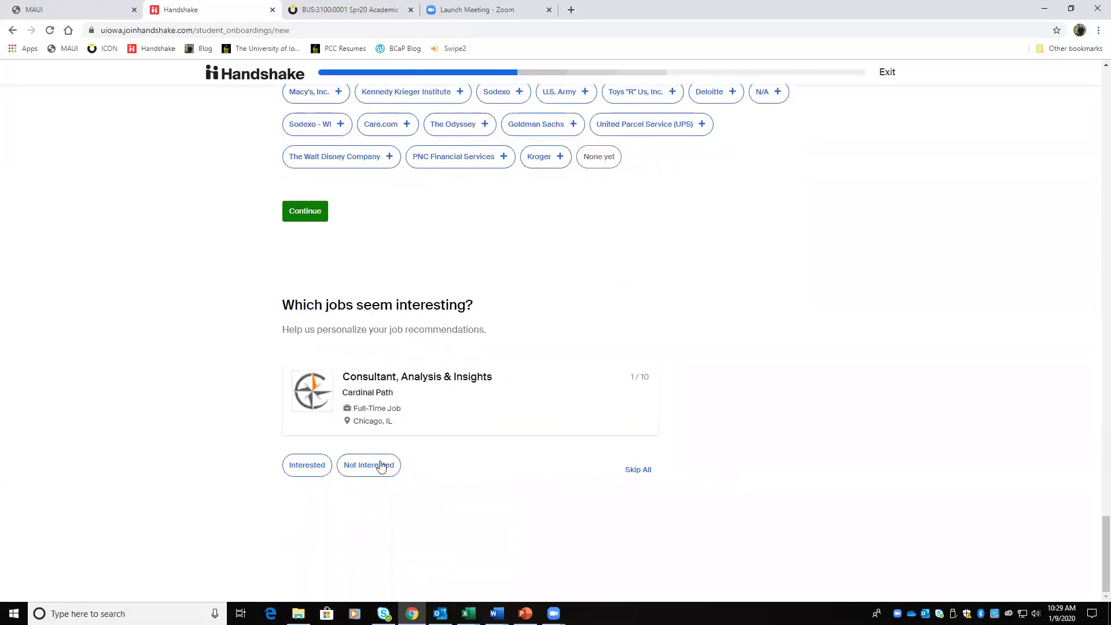
{"action": "left_click", "coordinate": [648, 474]}
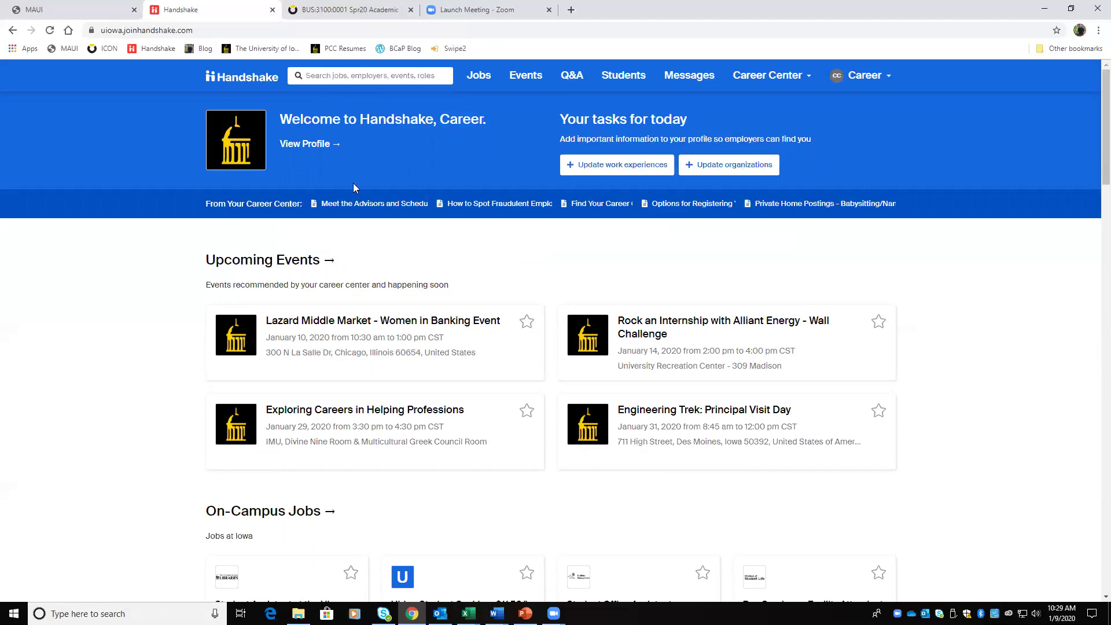
Look over the recommended events and on-campus jobs on the home page and open the student's own profile
{"action": "scroll", "coordinate": [397, 324], "scroll_direction": "down", "scroll_amount": 3}
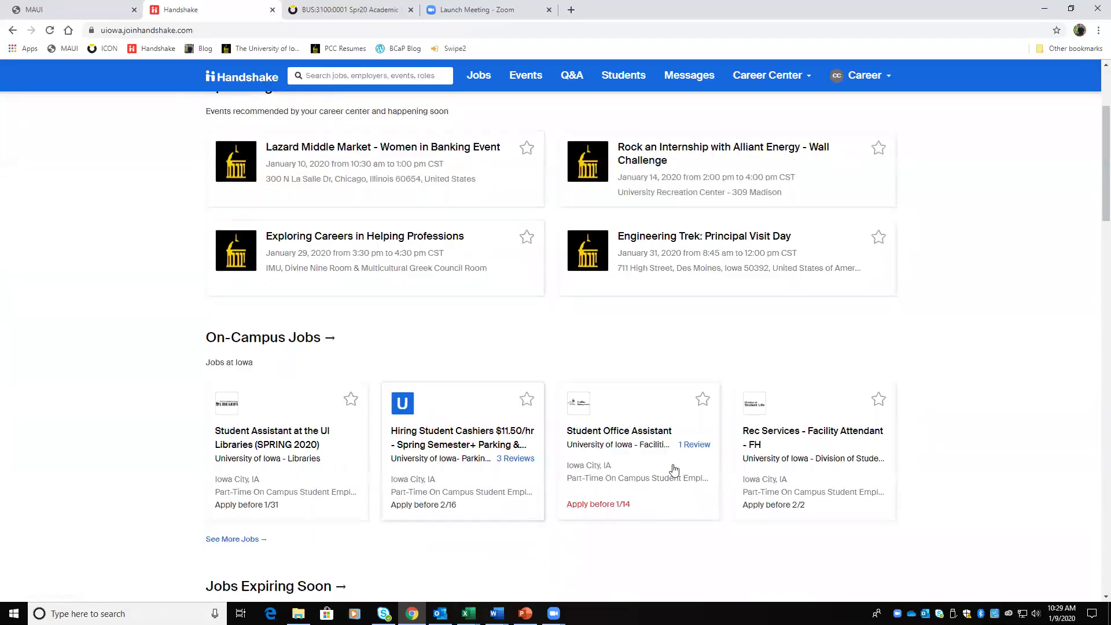
{"action": "scroll", "coordinate": [491, 382], "scroll_direction": "down", "scroll_amount": 4}
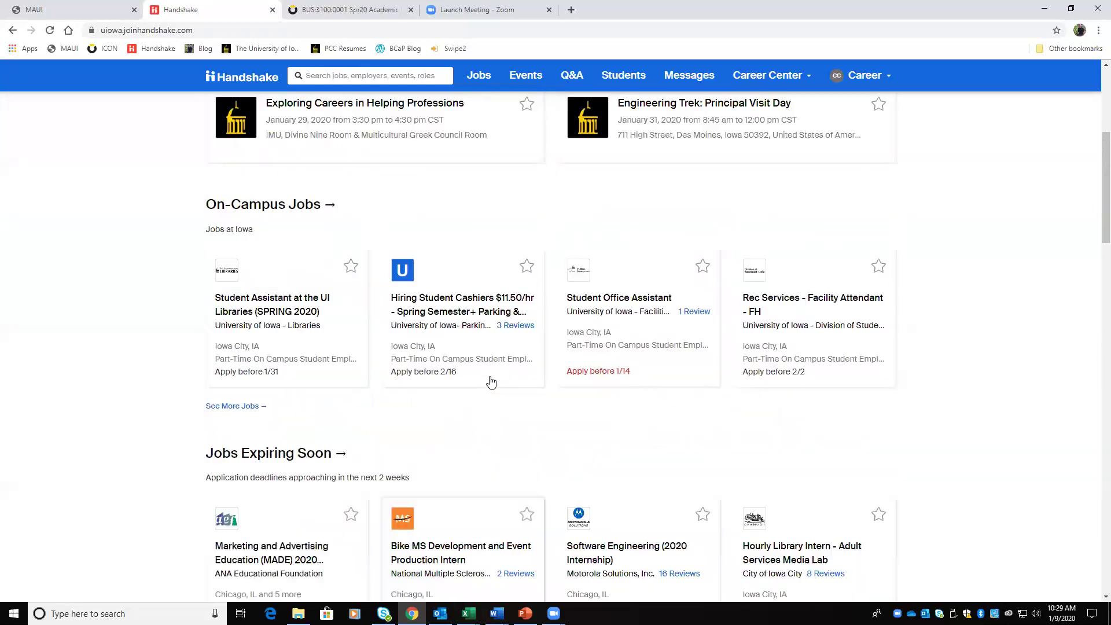
{"action": "scroll", "coordinate": [491, 382], "scroll_direction": "up", "scroll_amount": 7}
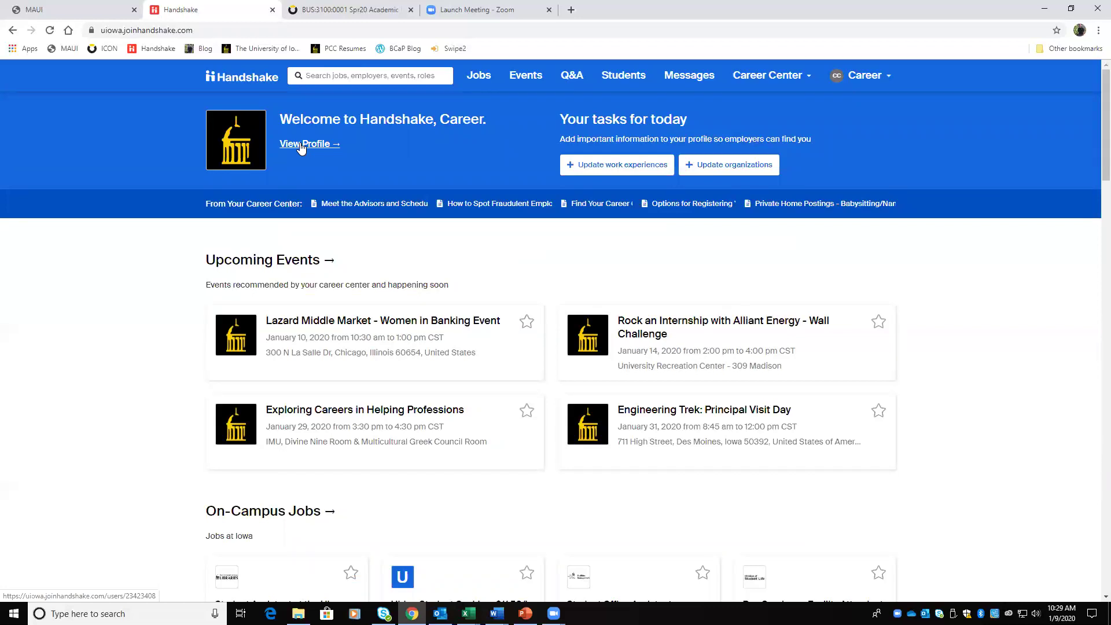
{"action": "left_click", "coordinate": [887, 76]}
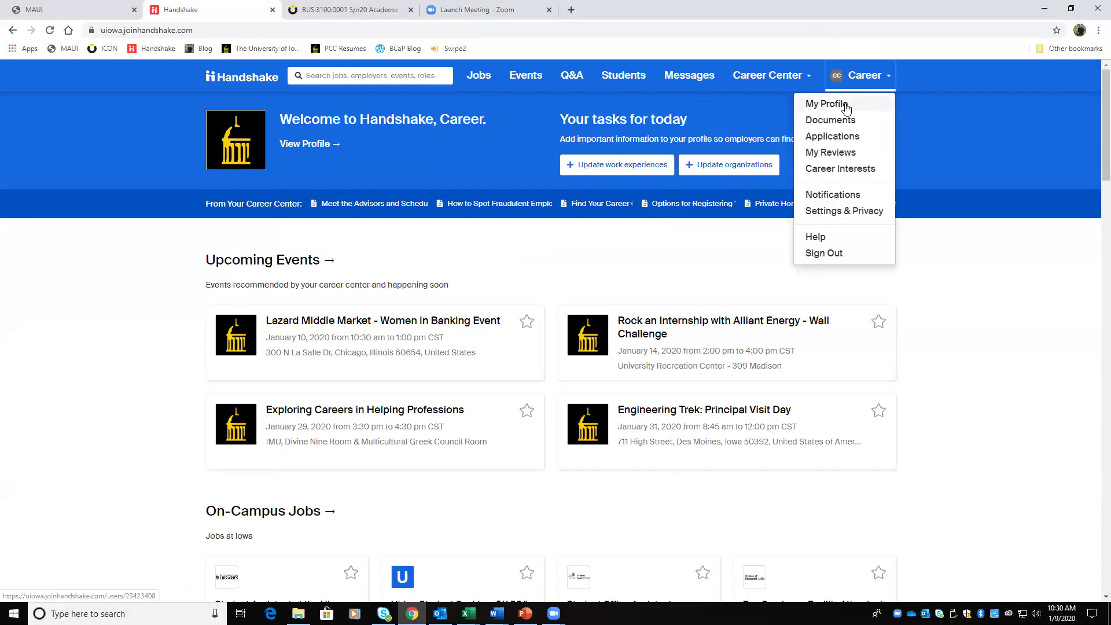
{"action": "left_click", "coordinate": [846, 105]}
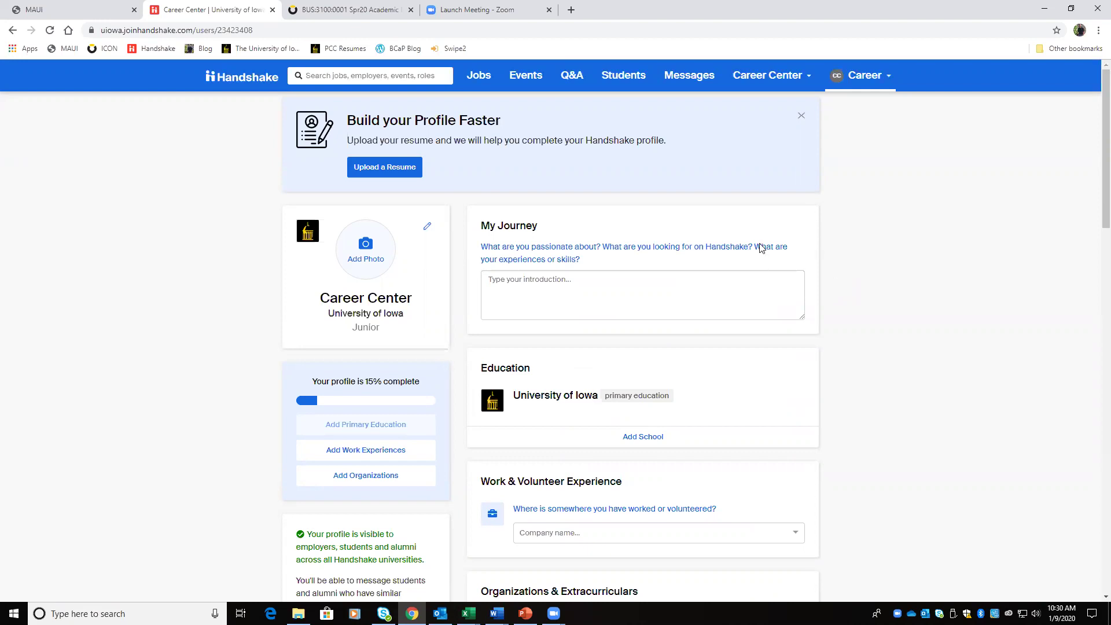
Look over the profile's My Journey introduction, Education, and Work & Volunteer Experience sections and their blank entry fields
{"action": "scroll", "coordinate": [698, 238], "scroll_direction": "down", "scroll_amount": 1}
{"action": "scroll", "coordinate": [698, 237], "scroll_direction": "up", "scroll_amount": 1}
{"action": "scroll", "coordinate": [579, 255], "scroll_direction": "down", "scroll_amount": 1}
{"action": "left_click", "coordinate": [547, 226]}
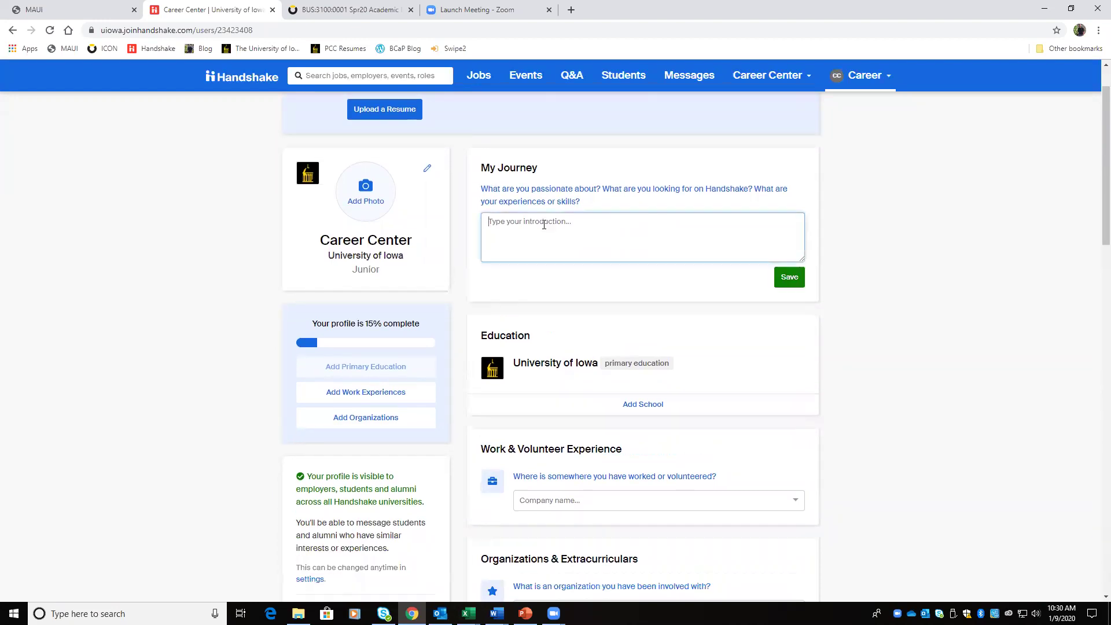
{"action": "scroll", "coordinate": [538, 261], "scroll_direction": "down", "scroll_amount": 2}
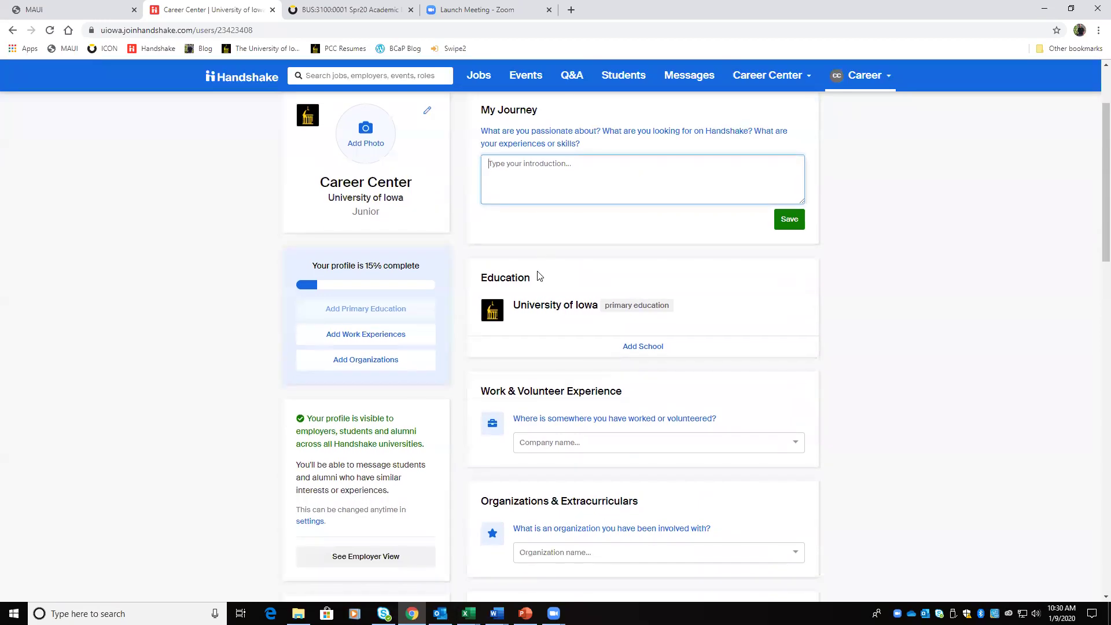
{"action": "left_click", "coordinate": [558, 385]}
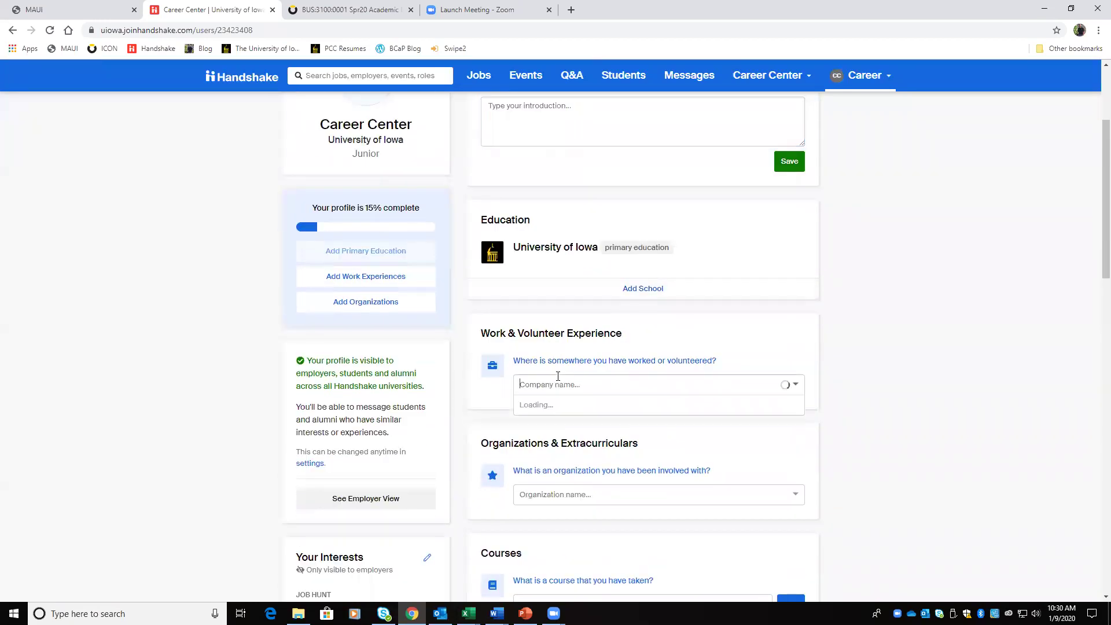
{"action": "left_click", "coordinate": [924, 354]}
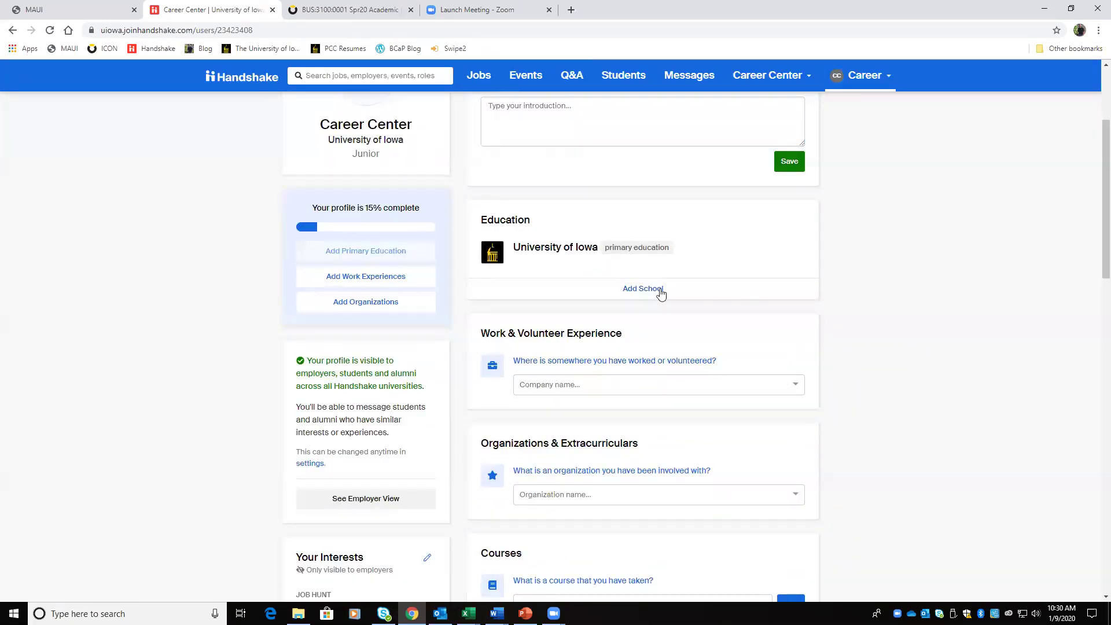
Upload a resume to the profile from the resume folder inside Career on the KINGSTON (D:) drive
{"action": "scroll", "coordinate": [637, 289], "scroll_direction": "up", "scroll_amount": 3}
{"action": "left_click", "coordinate": [415, 171]}
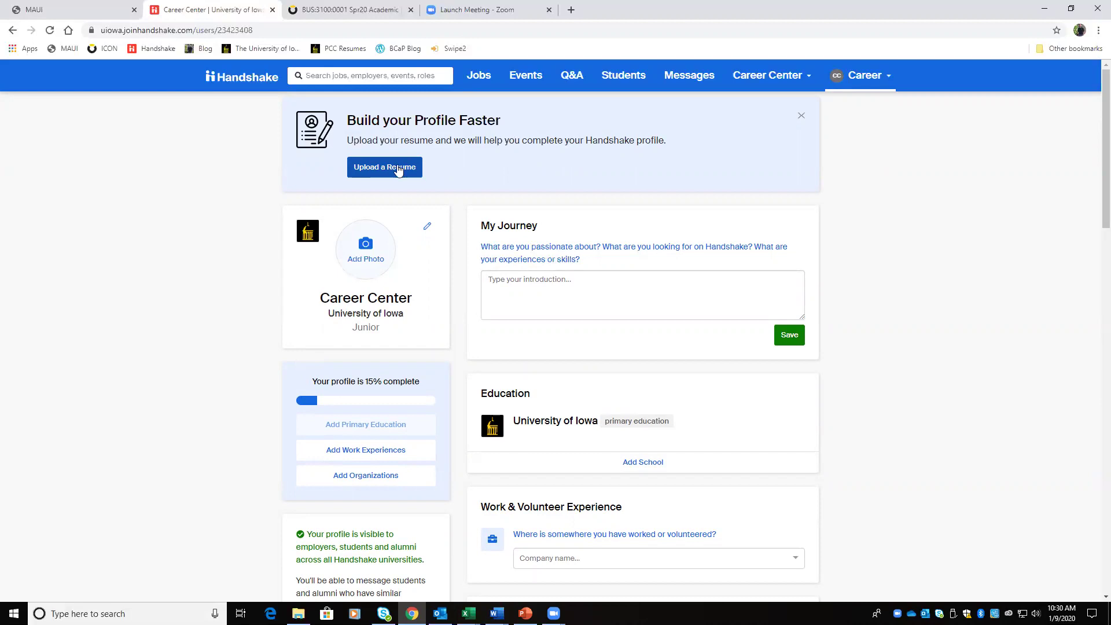
{"action": "left_click", "coordinate": [409, 174]}
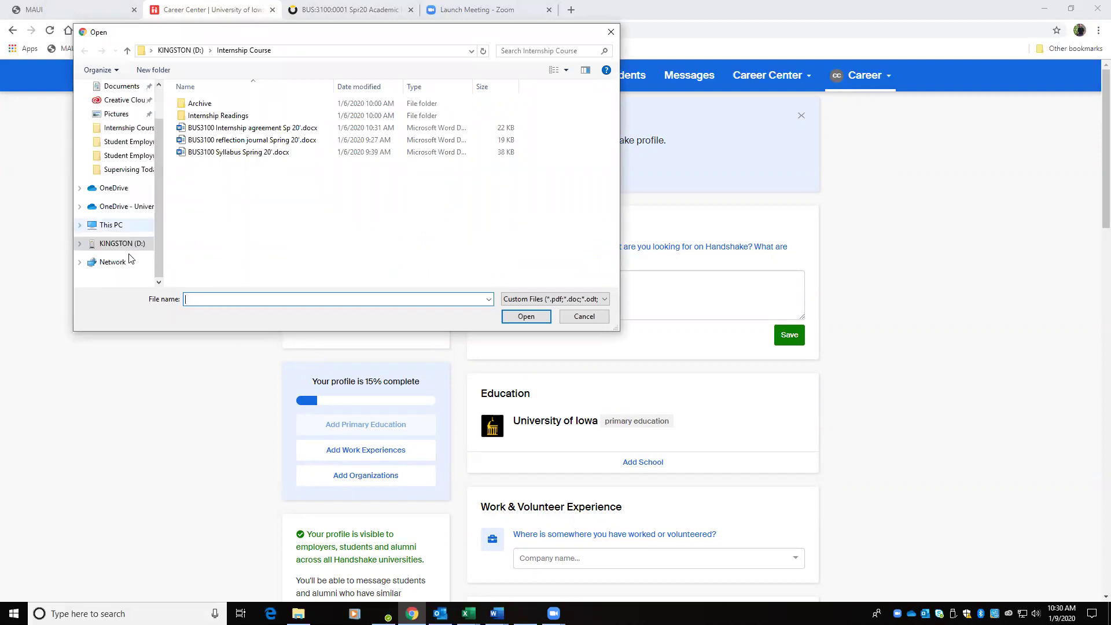
{"action": "left_click", "coordinate": [187, 53]}
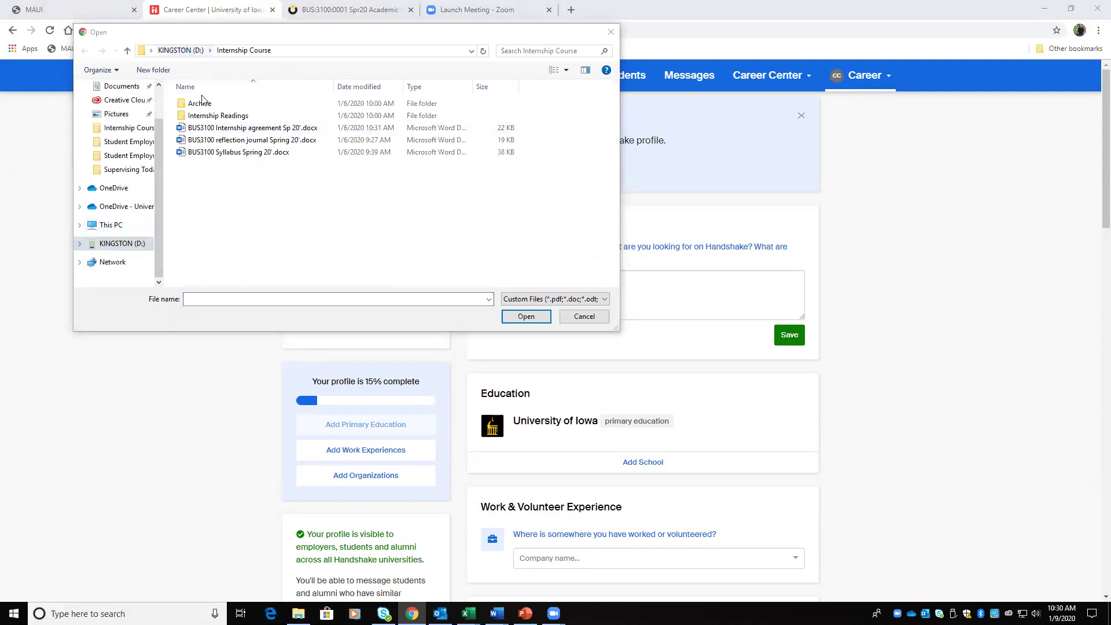
{"action": "left_click", "coordinate": [632, 307]}
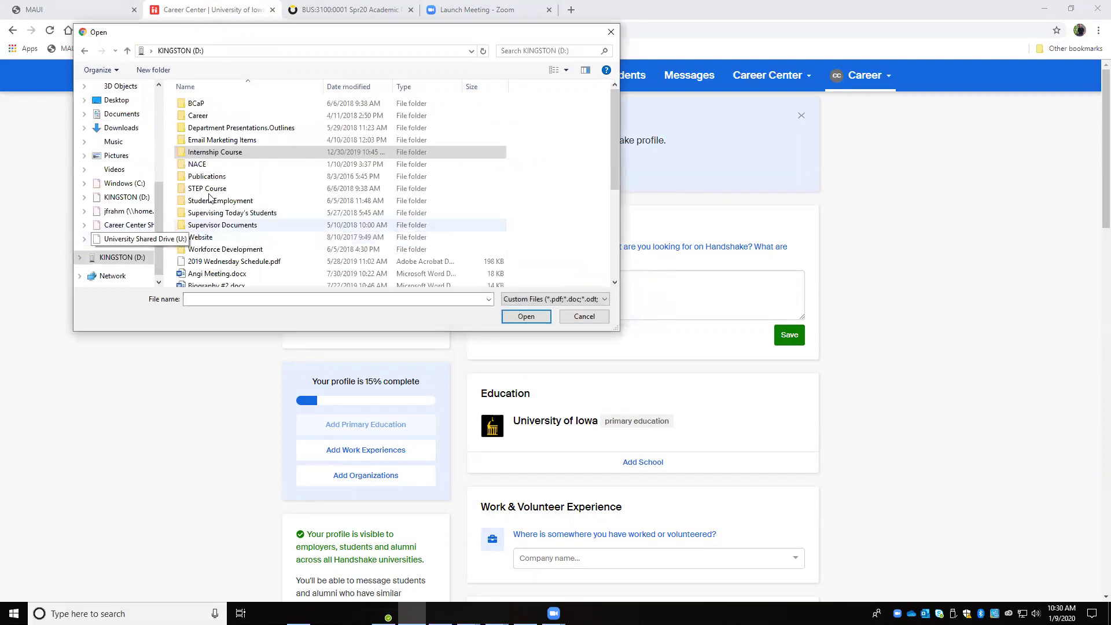
{"action": "double_click", "coordinate": [204, 115]}
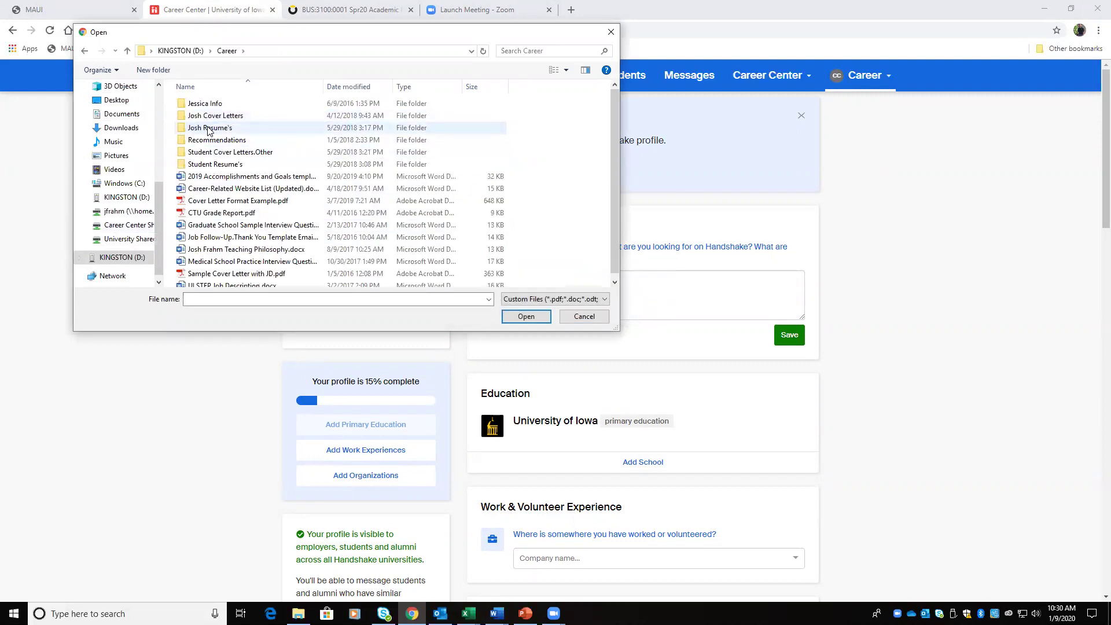
{"action": "double_click", "coordinate": [208, 128]}
{"action": "double_click", "coordinate": [240, 117]}
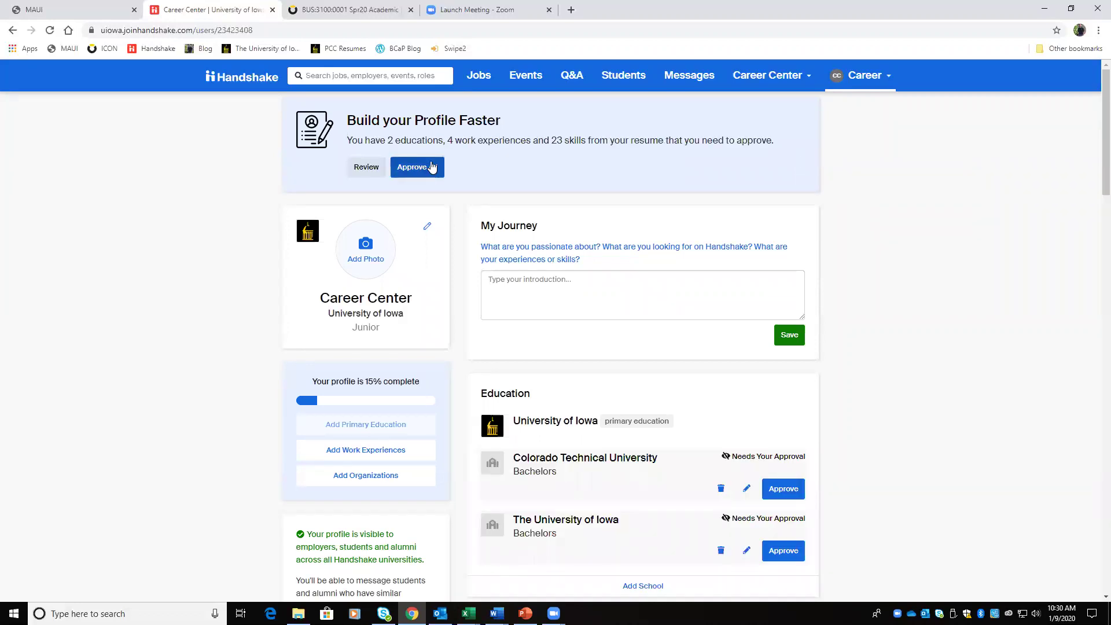
Review the education, work experience and skills parsed from the resume and approve all of them
{"action": "scroll", "coordinate": [579, 382], "scroll_direction": "down", "scroll_amount": 8}
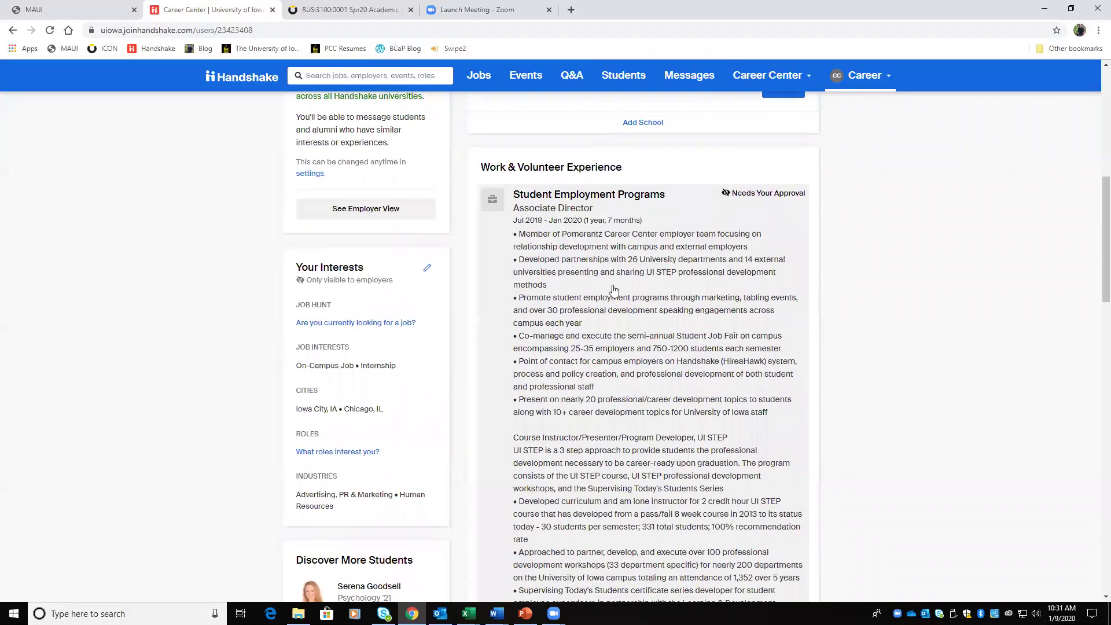
{"action": "scroll", "coordinate": [734, 235], "scroll_direction": "down", "scroll_amount": 15}
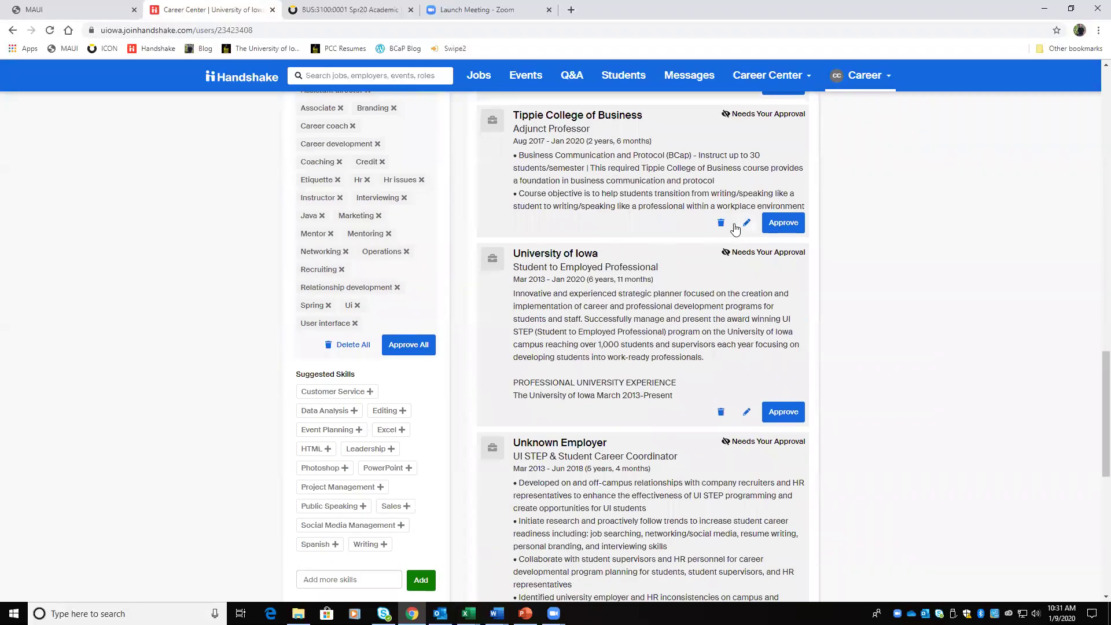
{"action": "scroll", "coordinate": [775, 232], "scroll_direction": "up", "scroll_amount": 18}
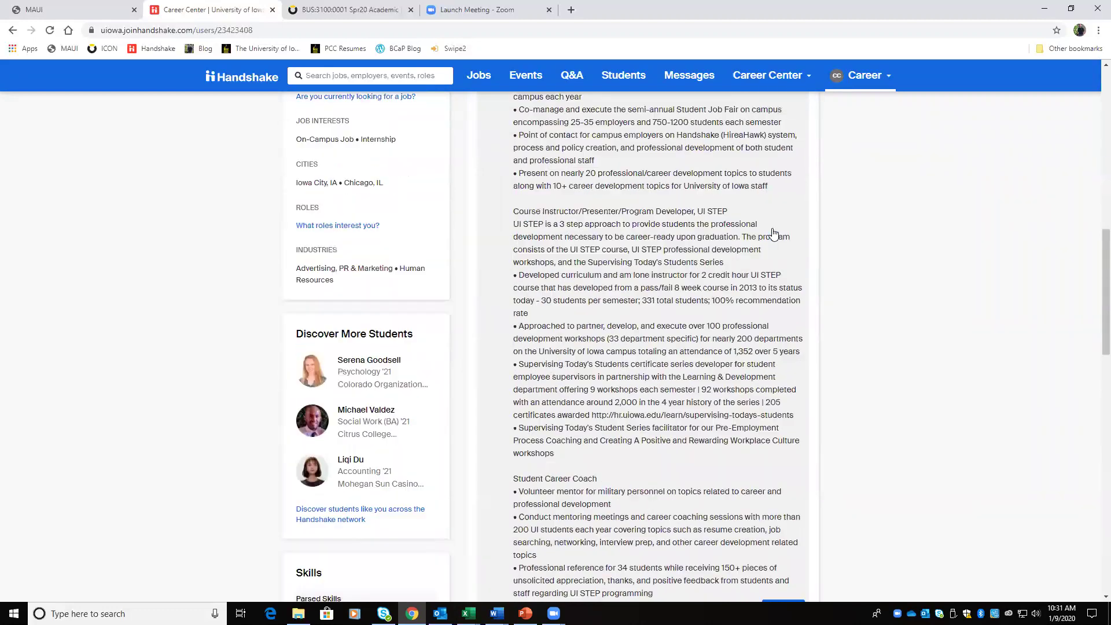
{"action": "scroll", "coordinate": [774, 224], "scroll_direction": "up", "scroll_amount": 5}
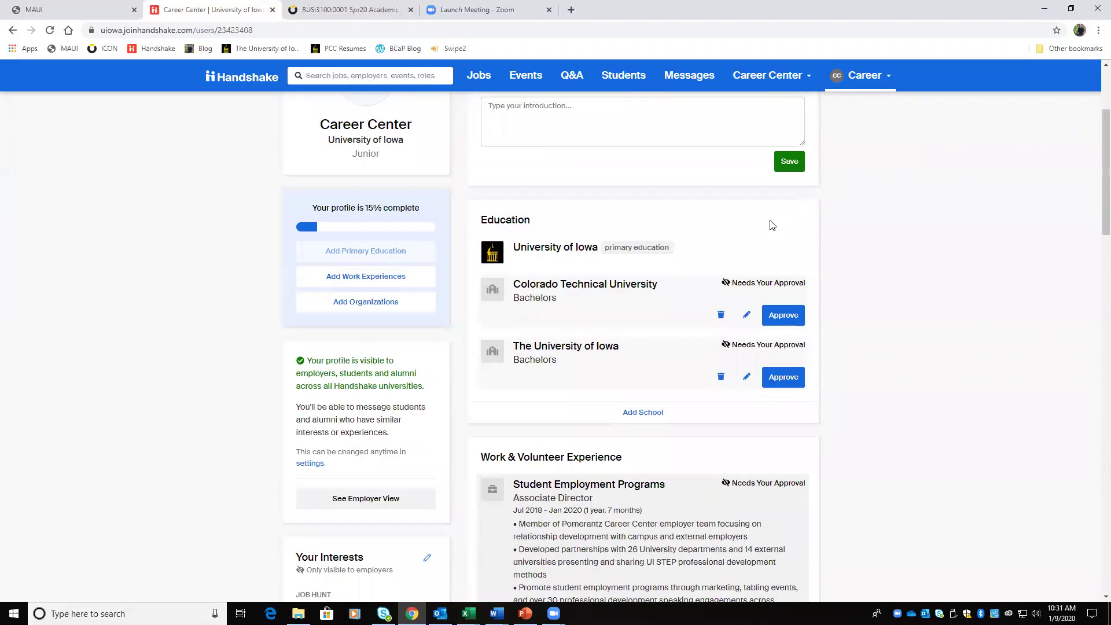
{"action": "left_click", "coordinate": [429, 168]}
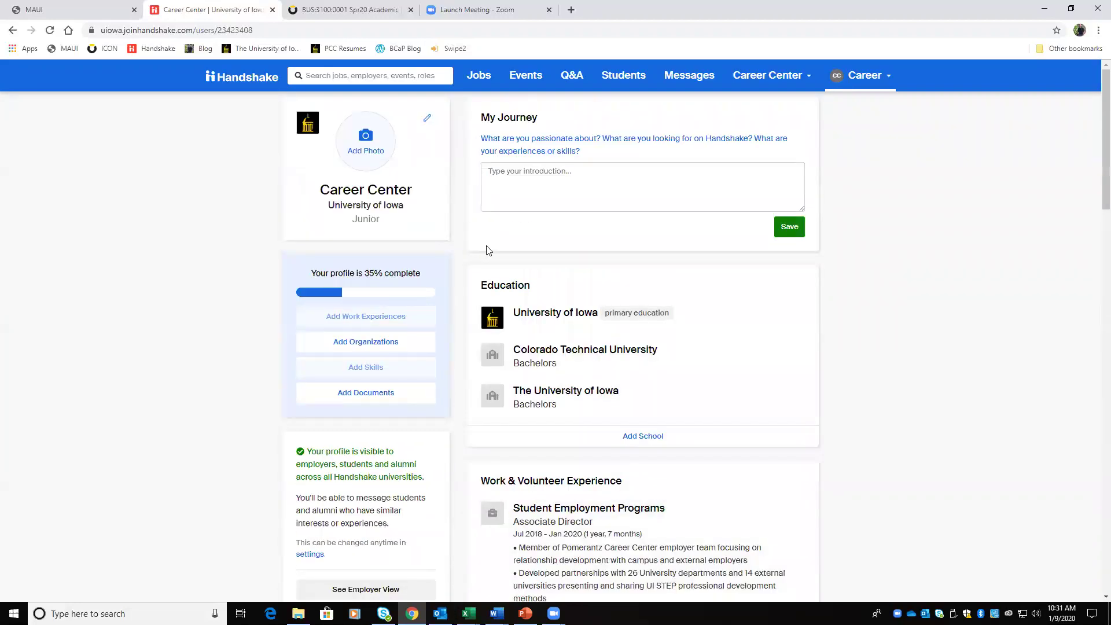
Look over the My Journey introduction field, the profile completion suggestions and the profile visibility notice
{"action": "left_click", "coordinate": [524, 189]}
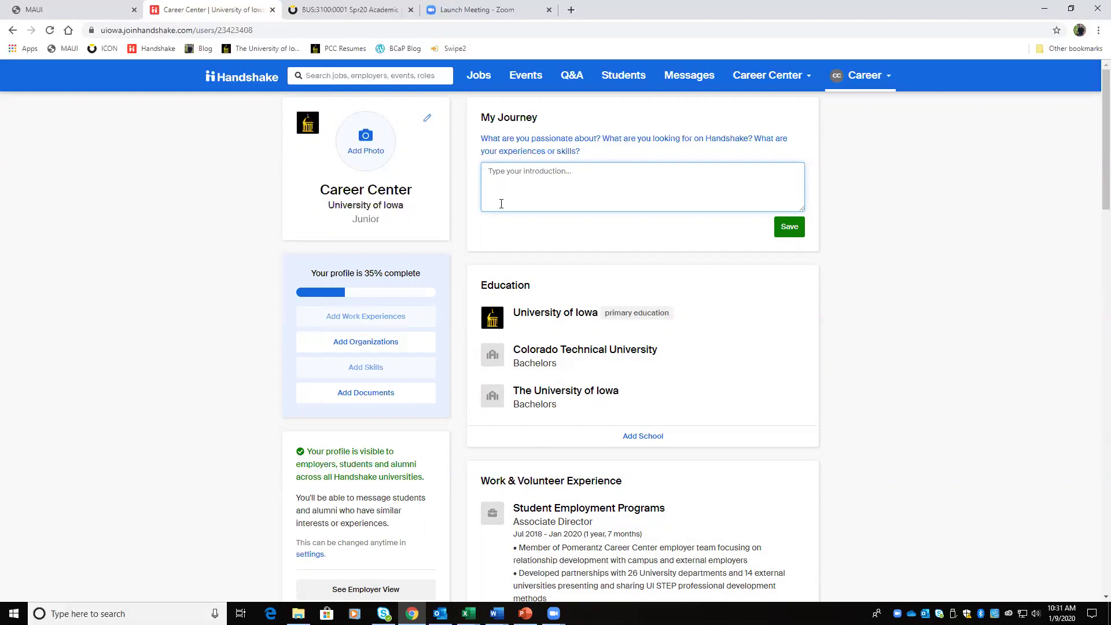
{"action": "scroll", "coordinate": [210, 212], "scroll_direction": "down", "scroll_amount": 3}
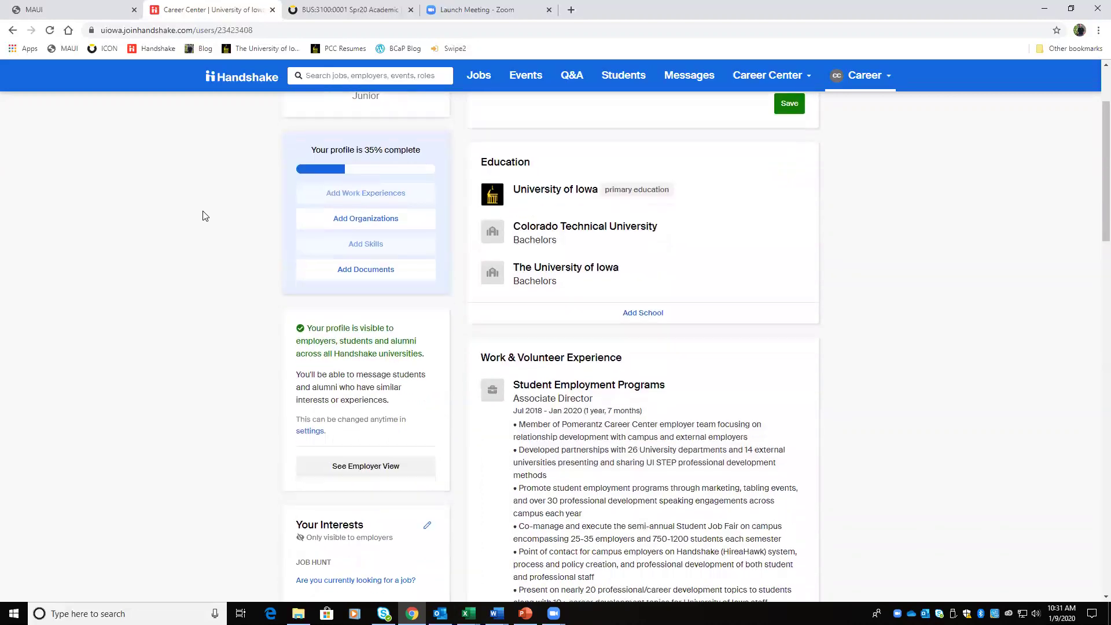
{"action": "scroll", "coordinate": [211, 213], "scroll_direction": "up", "scroll_amount": 3}
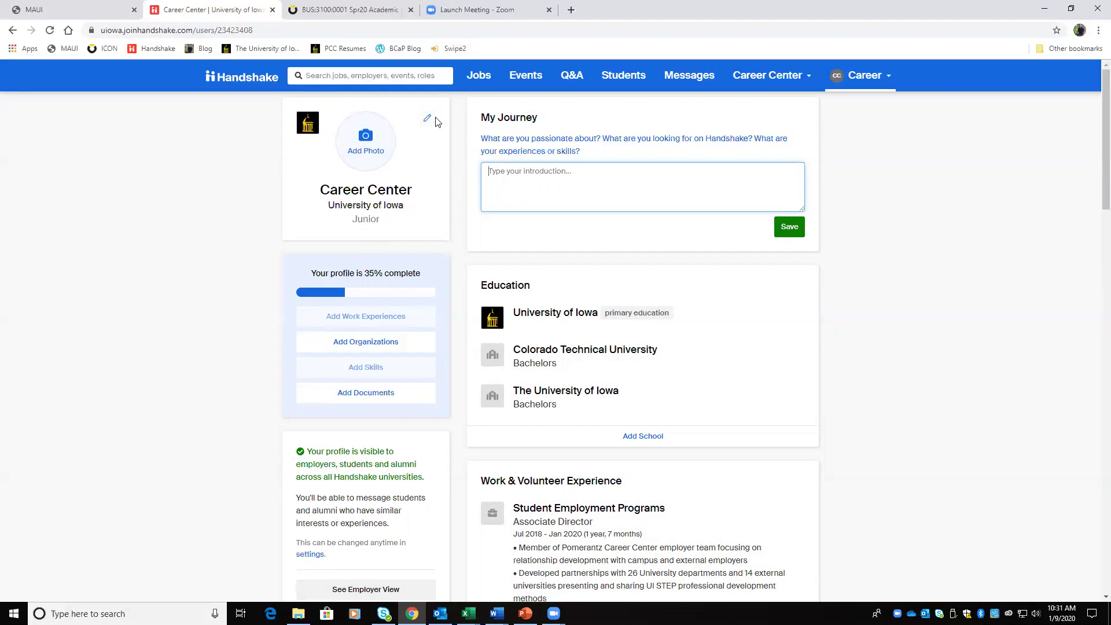
{"action": "scroll", "coordinate": [432, 280], "scroll_direction": "down", "scroll_amount": 3}
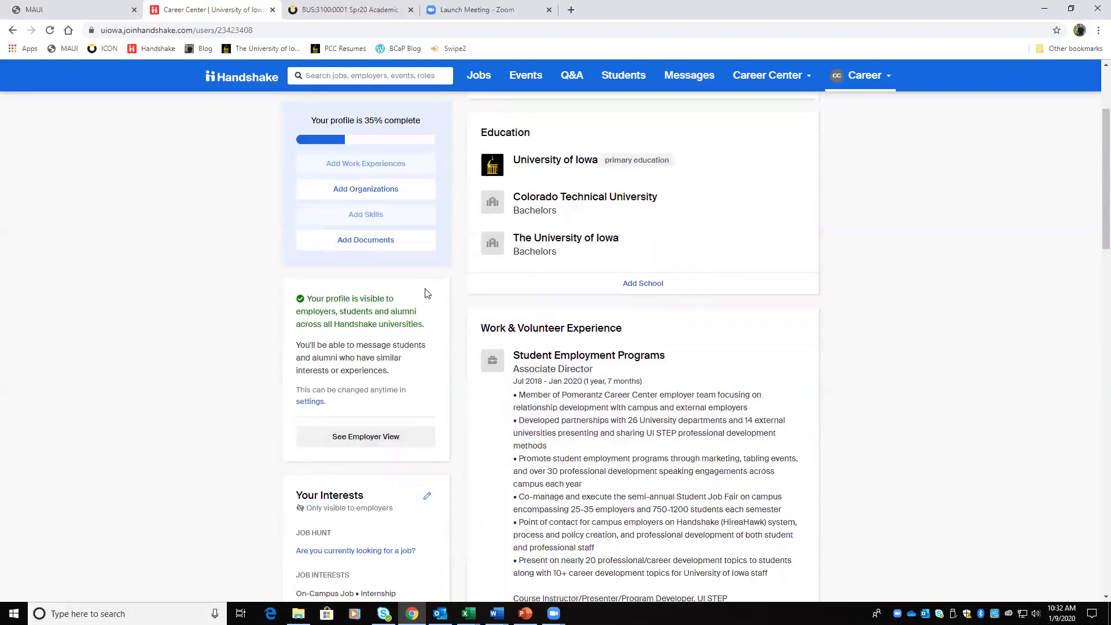
{"action": "scroll", "coordinate": [426, 293], "scroll_direction": "up", "scroll_amount": 3}
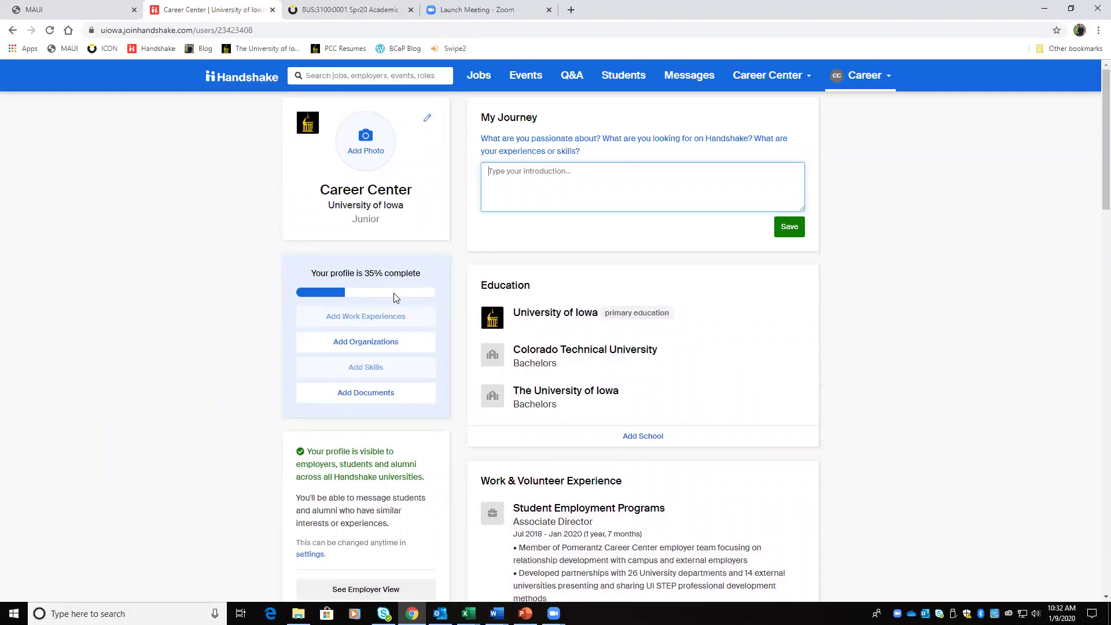
{"action": "scroll", "coordinate": [392, 296], "scroll_direction": "down", "scroll_amount": 2}
{"action": "scroll", "coordinate": [390, 300], "scroll_direction": "down", "scroll_amount": 1}
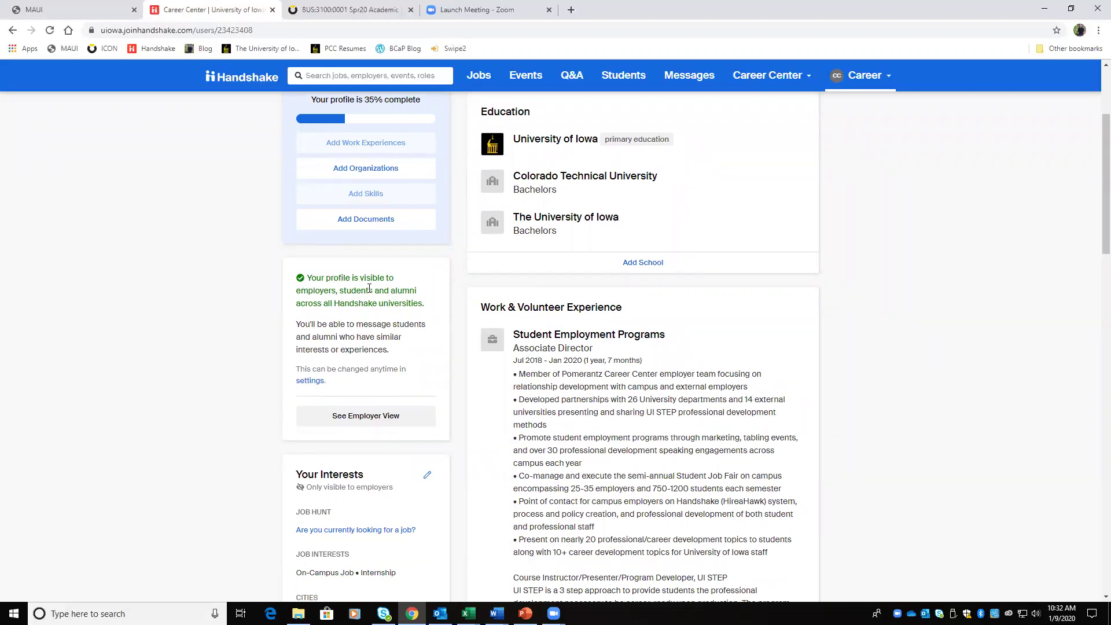
Try the Employers privacy option in the account settings, switch back to Community and return to the profile
{"action": "left_click", "coordinate": [310, 381]}
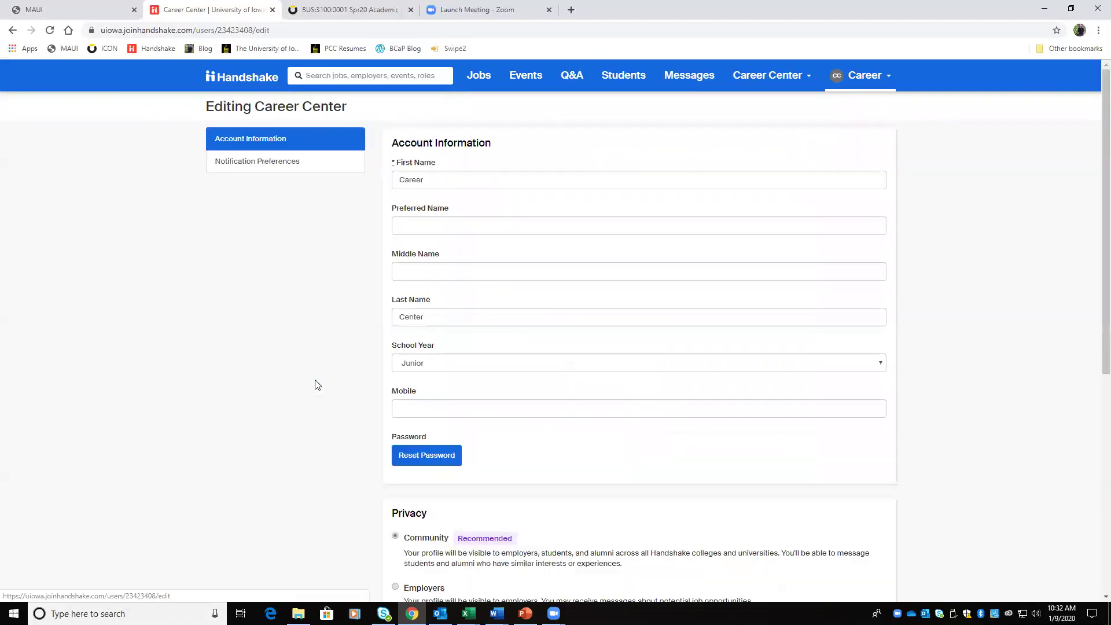
{"action": "scroll", "coordinate": [501, 218], "scroll_direction": "down", "scroll_amount": 6}
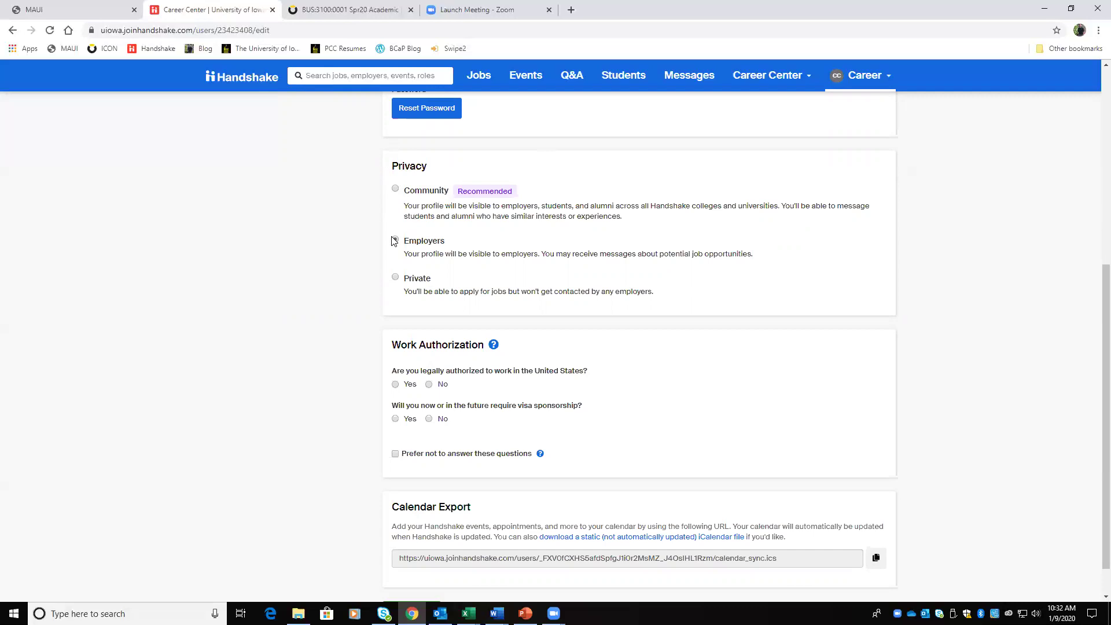
{"action": "left_click", "coordinate": [395, 239]}
{"action": "left_click", "coordinate": [396, 189]}
{"action": "scroll", "coordinate": [396, 194], "scroll_direction": "up", "scroll_amount": 5}
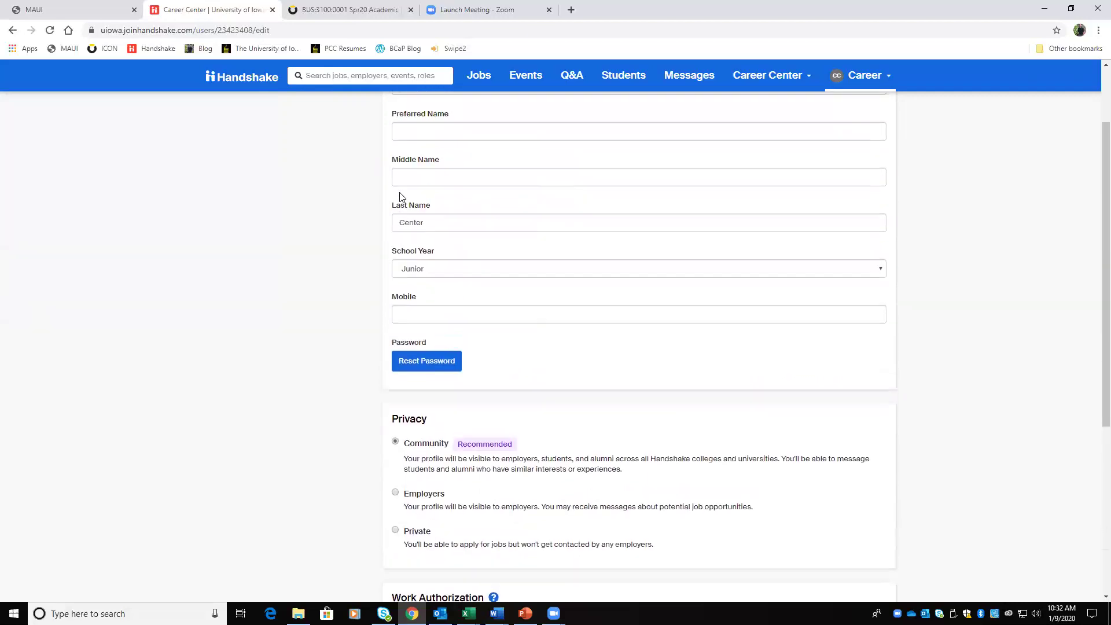
{"action": "scroll", "coordinate": [394, 206], "scroll_direction": "up", "scroll_amount": 2}
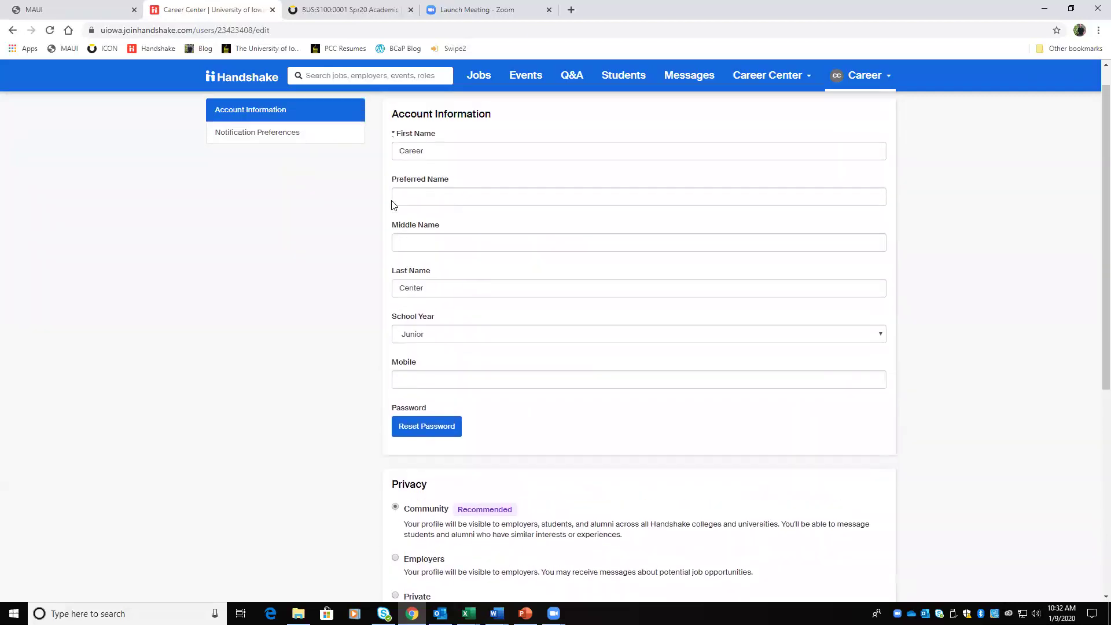
{"action": "left_click", "coordinate": [11, 30]}
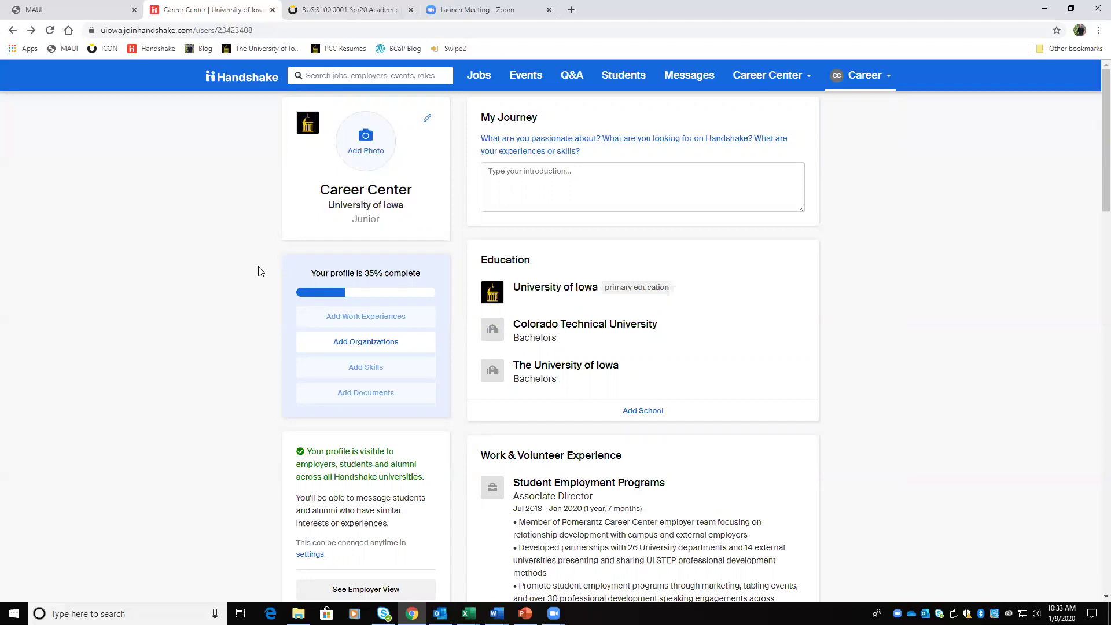
Add "conflict management" to the profile's Skills list
{"action": "scroll", "coordinate": [280, 266], "scroll_direction": "down", "scroll_amount": 7}
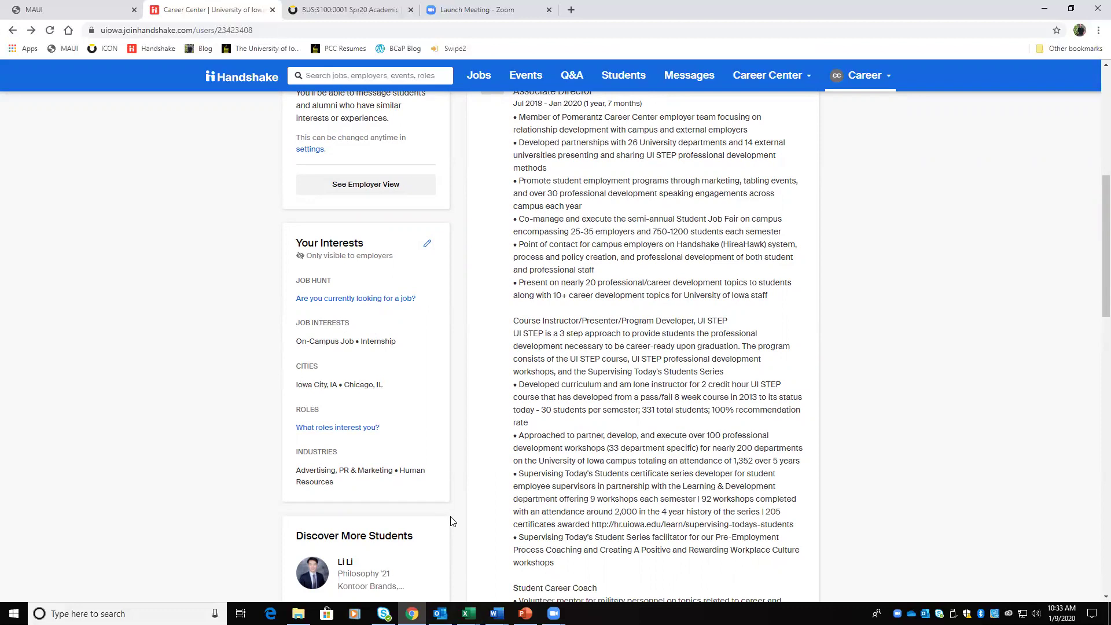
{"action": "scroll", "coordinate": [455, 470], "scroll_direction": "down", "scroll_amount": 5}
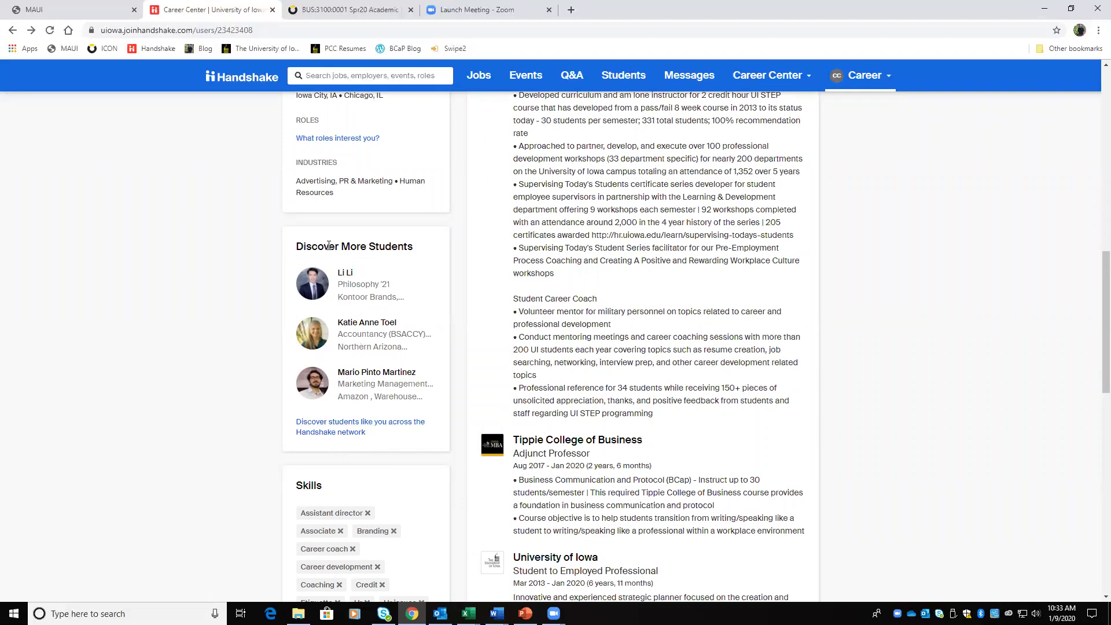
{"action": "scroll", "coordinate": [350, 261], "scroll_direction": "down", "scroll_amount": 5}
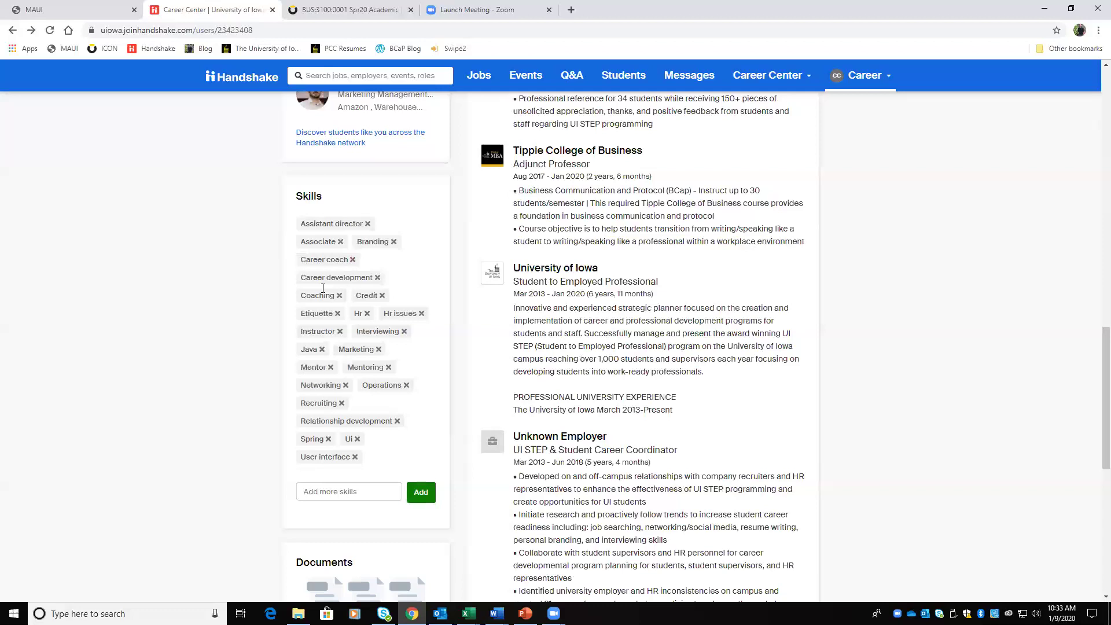
{"action": "left_click", "coordinate": [346, 492]}
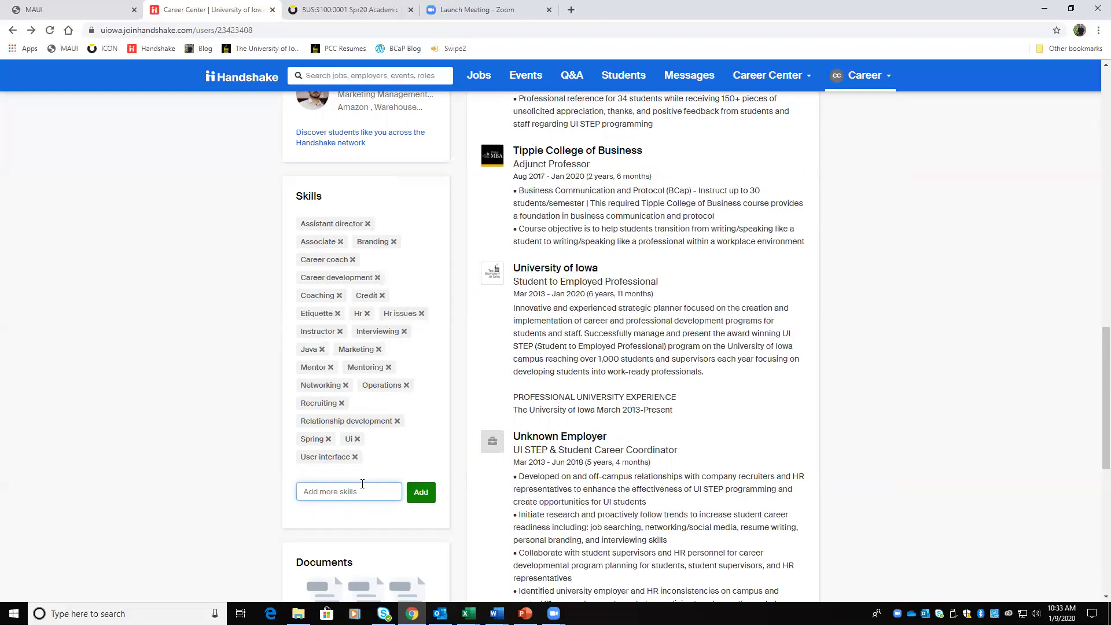
{"action": "type", "text": "conflict management"}
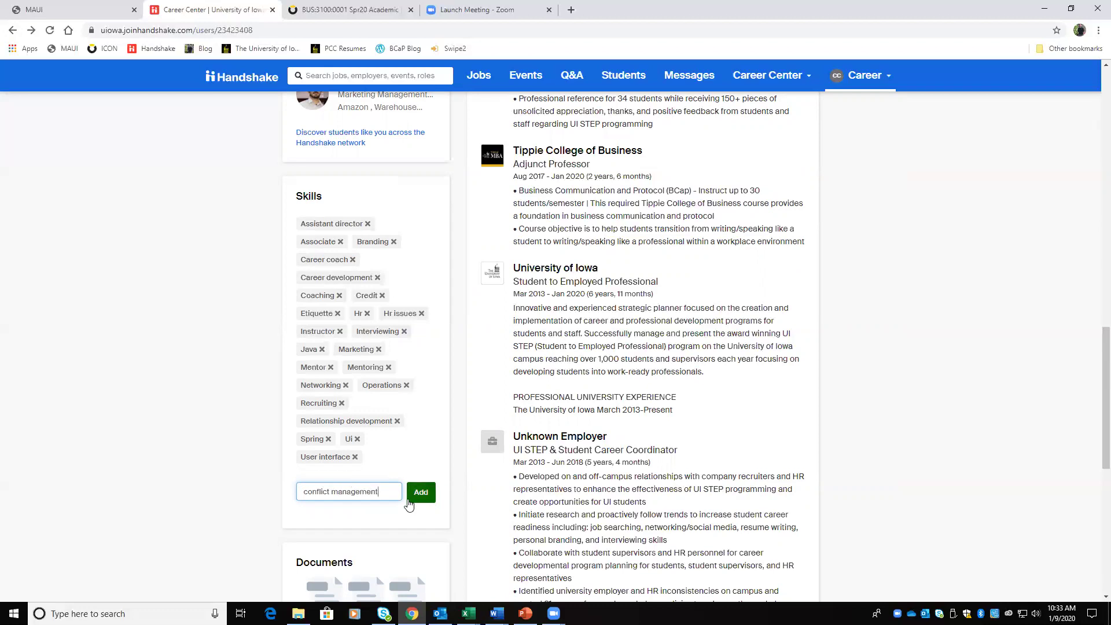
{"action": "left_click", "coordinate": [419, 492]}
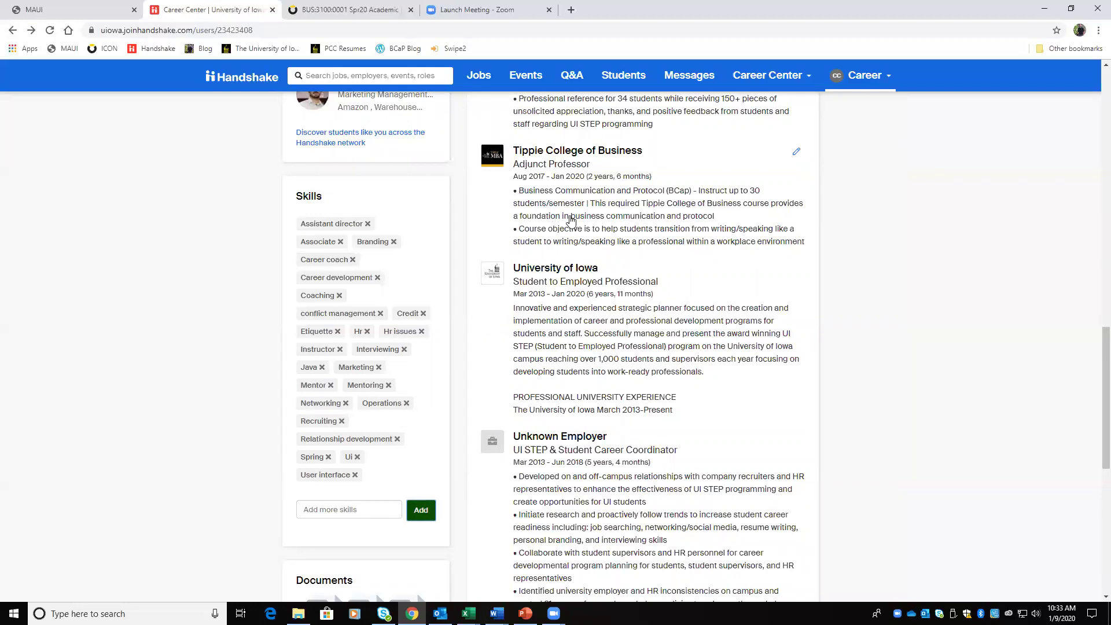
Highlight the Tippie College of Business work experience entry to examine it, and clear the highlight
{"action": "left_click_drag", "start_coordinate": [809, 247], "coordinate": [718, 230]}
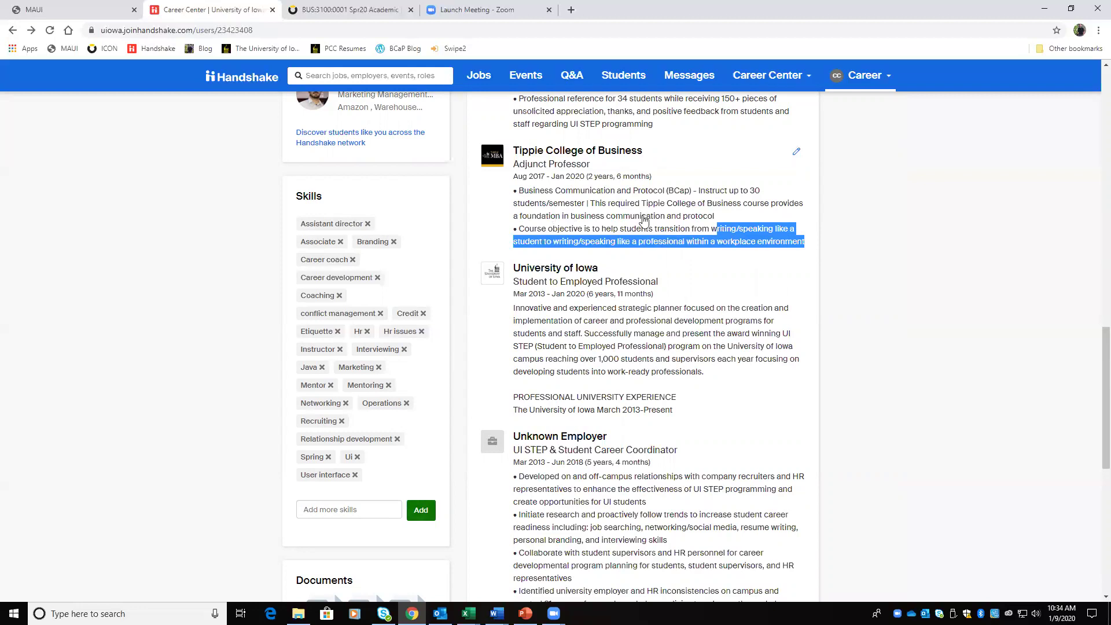
{"action": "left_click_drag", "start_coordinate": [643, 220], "coordinate": [504, 151]}
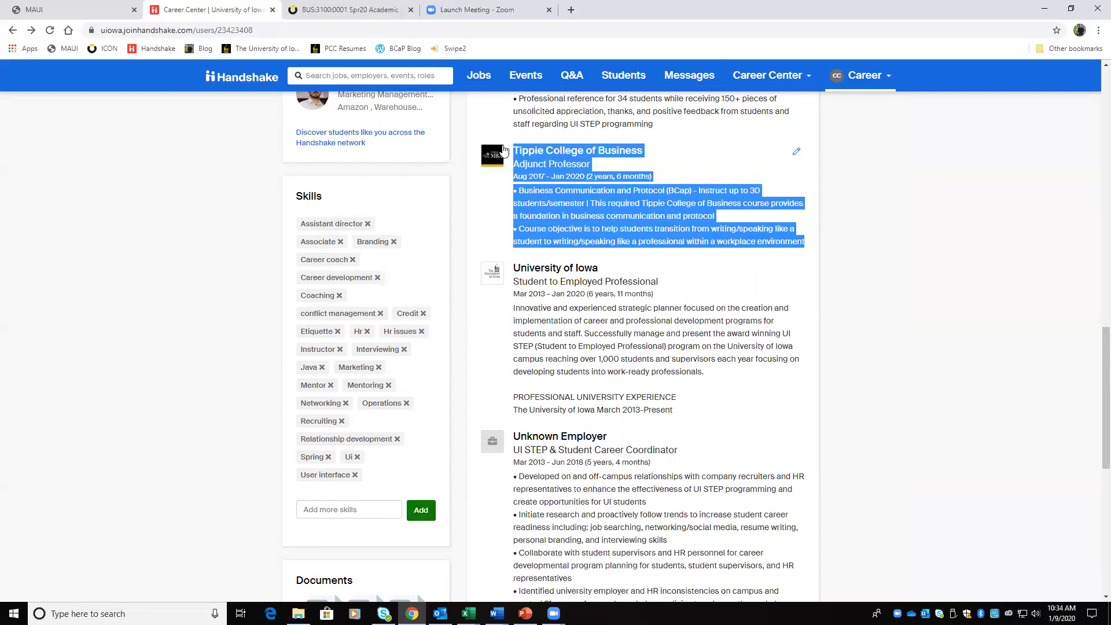
{"action": "left_click", "coordinate": [929, 277]}
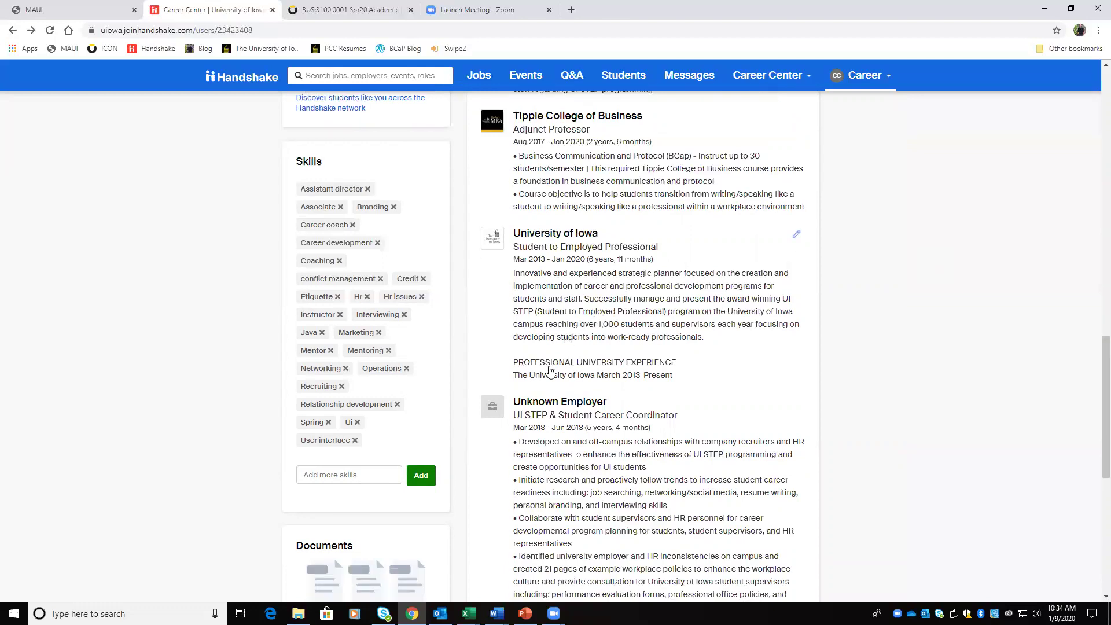
Open the account's Documents page from the profile and highlight the Other Documents heading to point it out
{"action": "scroll", "coordinate": [489, 406], "scroll_direction": "down", "scroll_amount": 4}
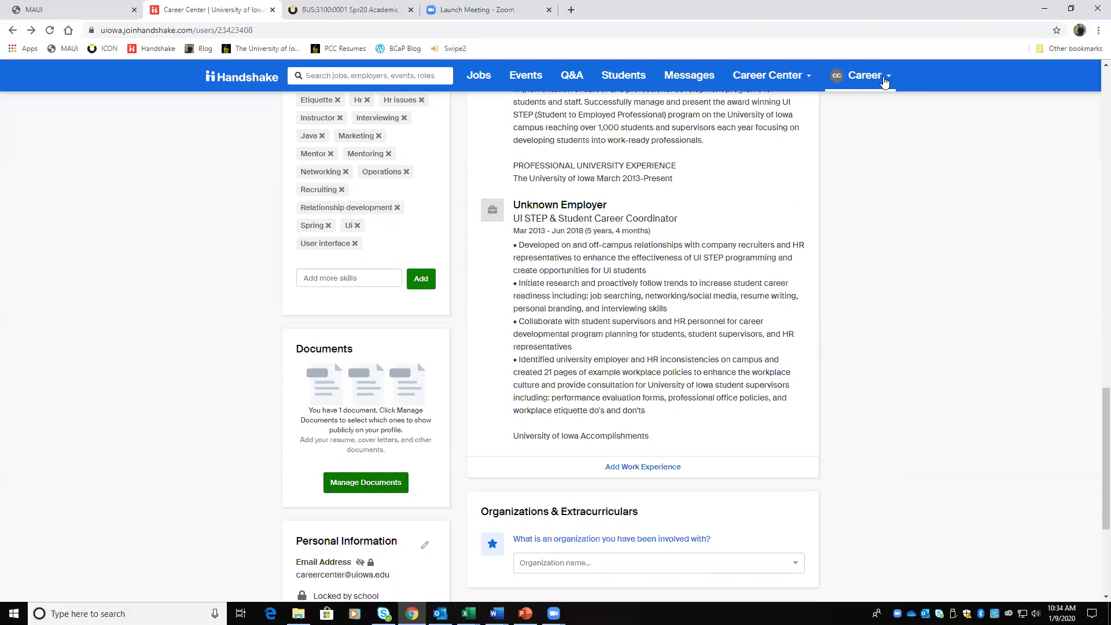
{"action": "left_click", "coordinate": [887, 81]}
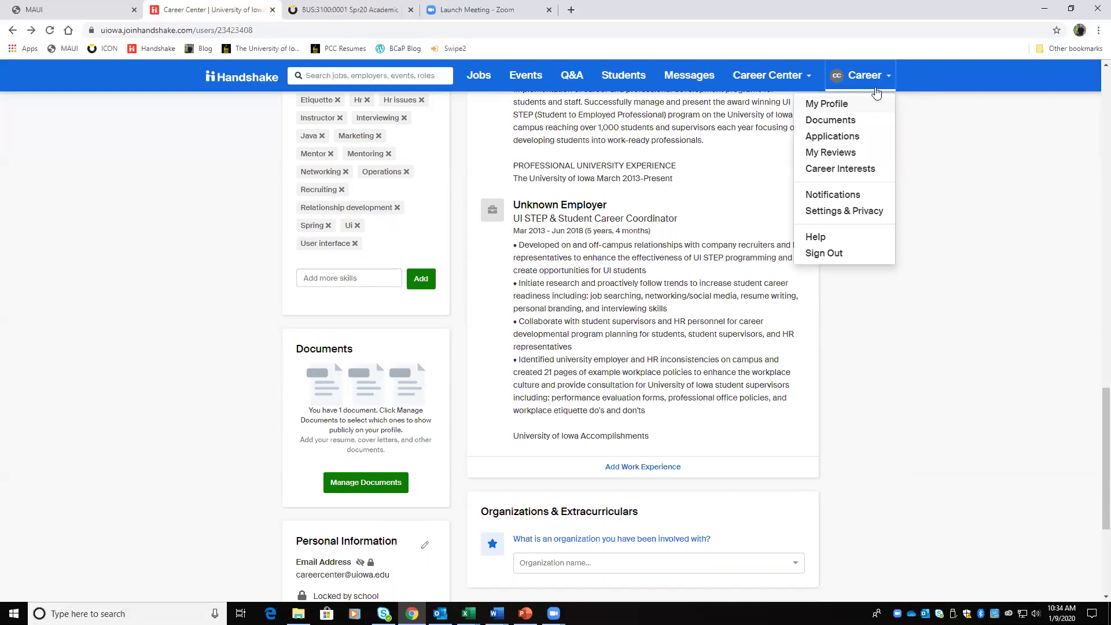
{"action": "left_click", "coordinate": [847, 121]}
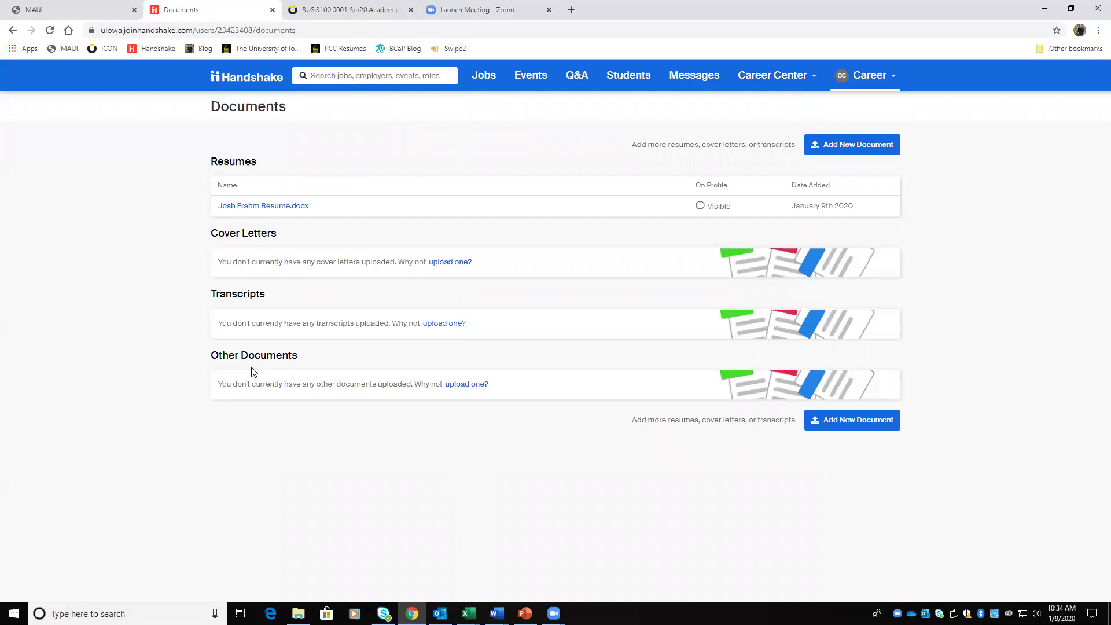
{"action": "left_click_drag", "start_coordinate": [211, 355], "coordinate": [310, 355]}
{"action": "left_click", "coordinate": [309, 355]}
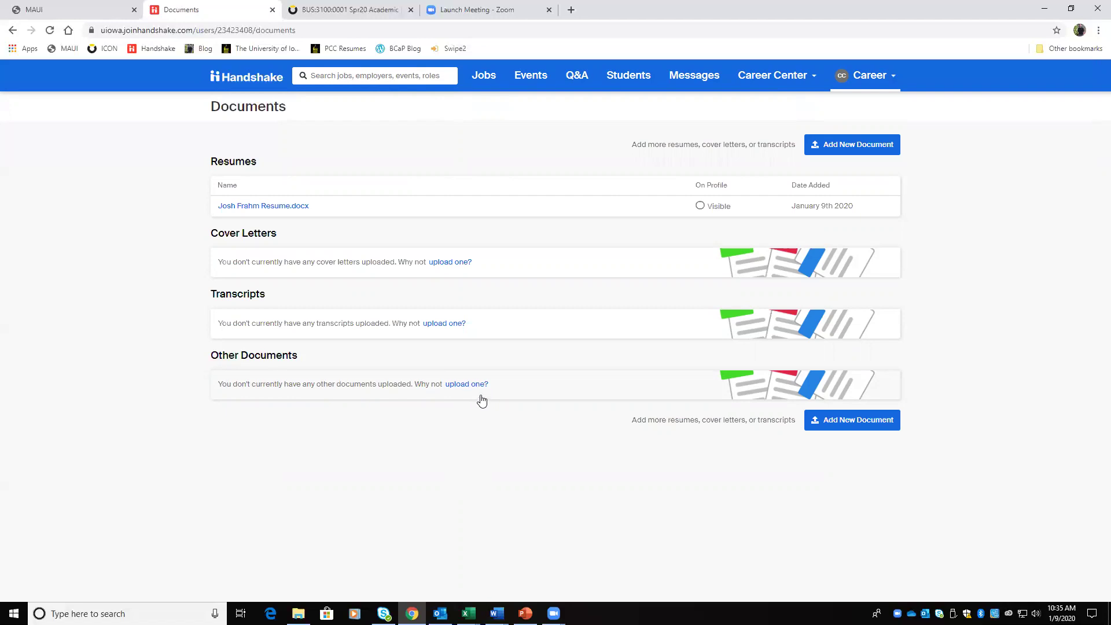
{"action": "left_click_drag", "start_coordinate": [215, 357], "coordinate": [362, 359]}
{"action": "left_click", "coordinate": [365, 358]}
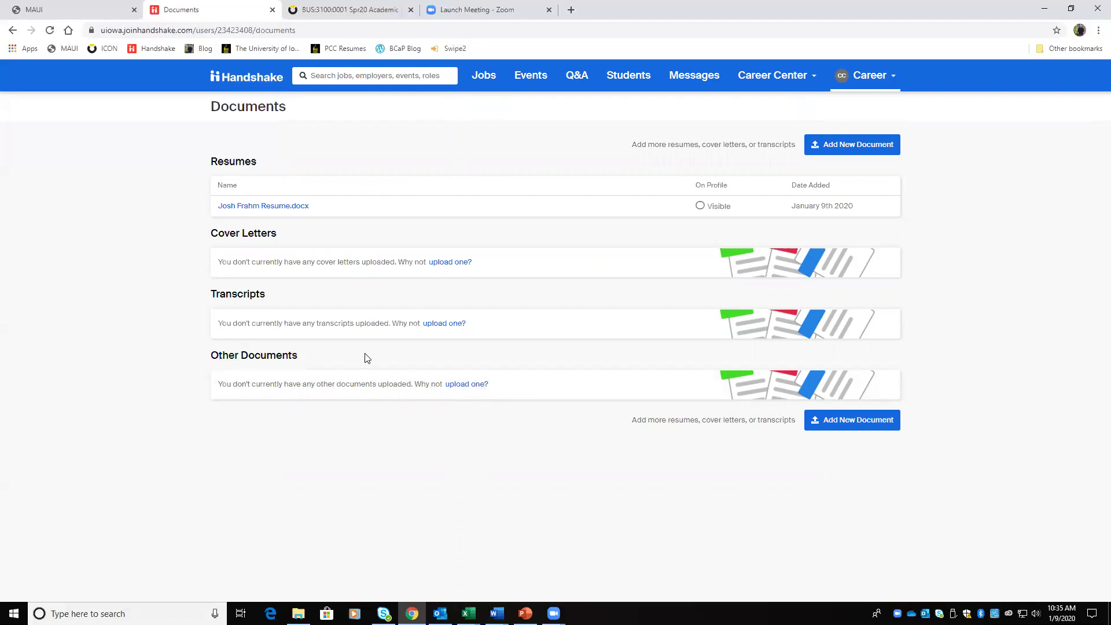
Try adding a new document of type Other Document, browsing the computer for a file, and cancel it
{"action": "left_click", "coordinate": [831, 144]}
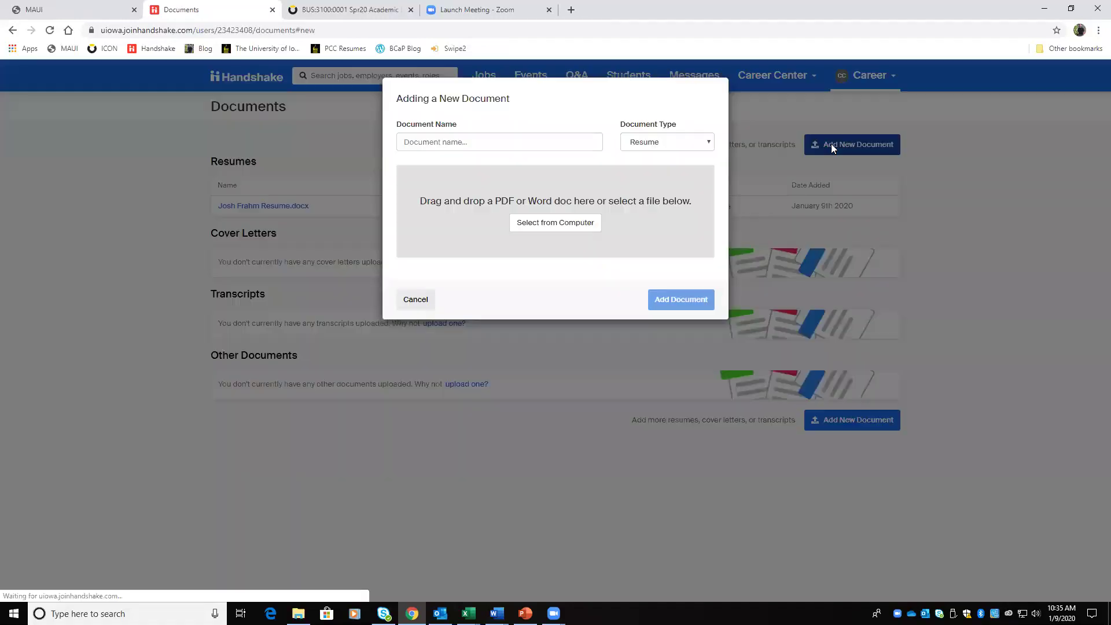
{"action": "left_click", "coordinate": [696, 146]}
{"action": "left_click", "coordinate": [675, 187]}
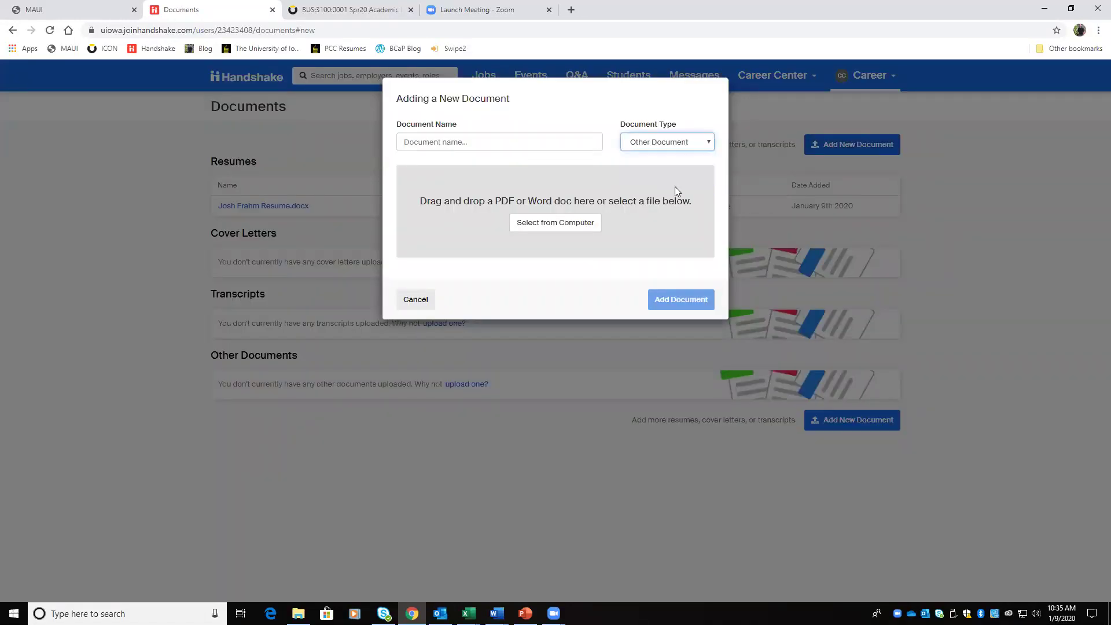
{"action": "left_click", "coordinate": [498, 142]}
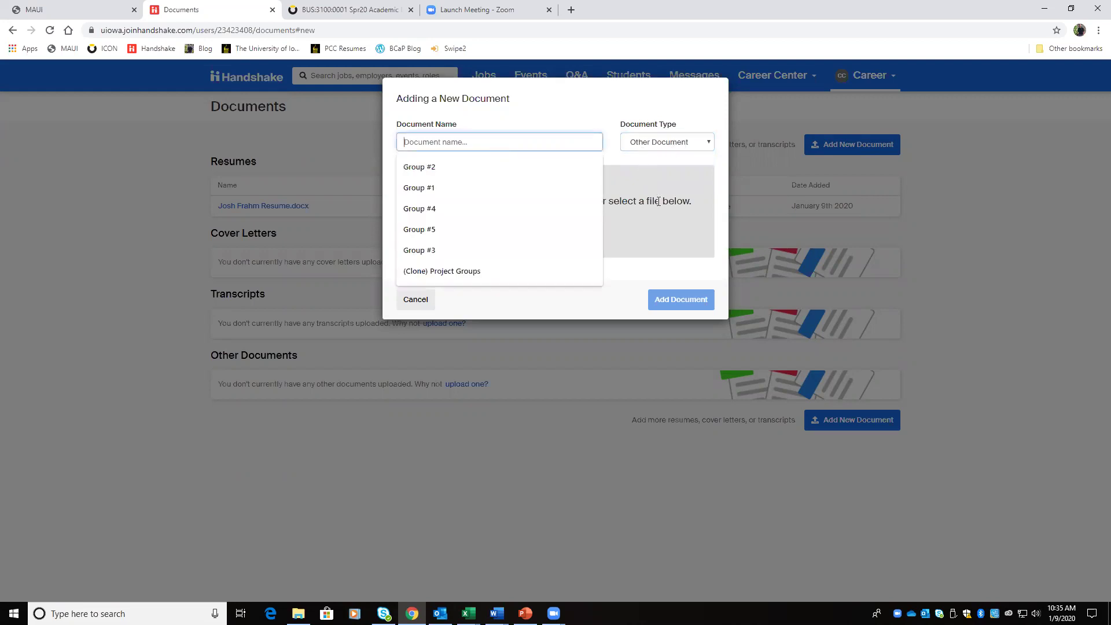
{"action": "left_click", "coordinate": [498, 239]}
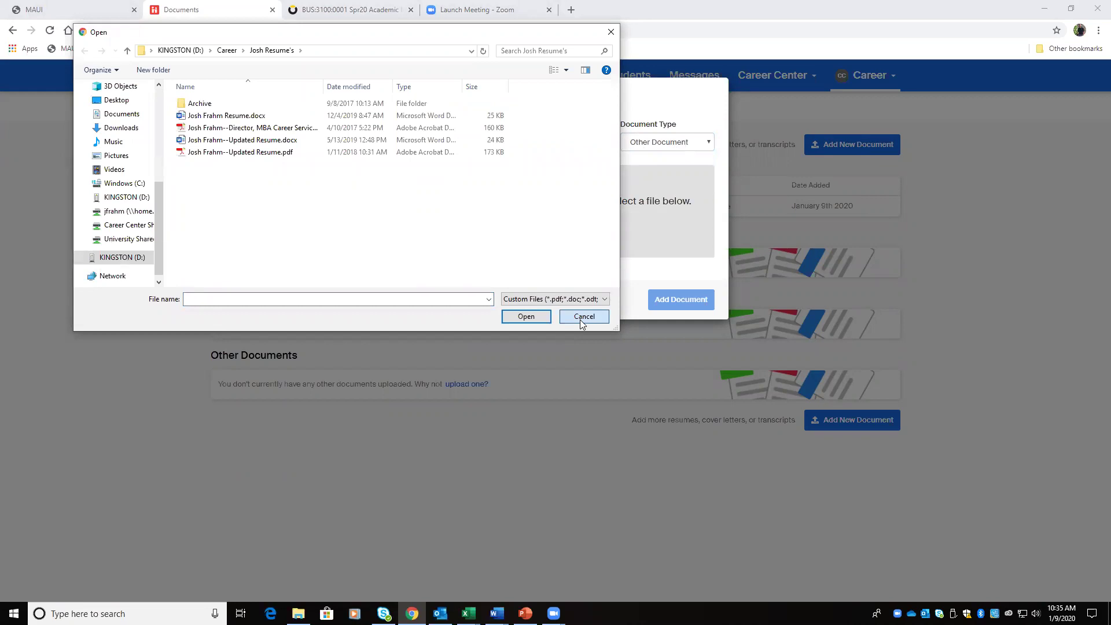
{"action": "left_click", "coordinate": [582, 319]}
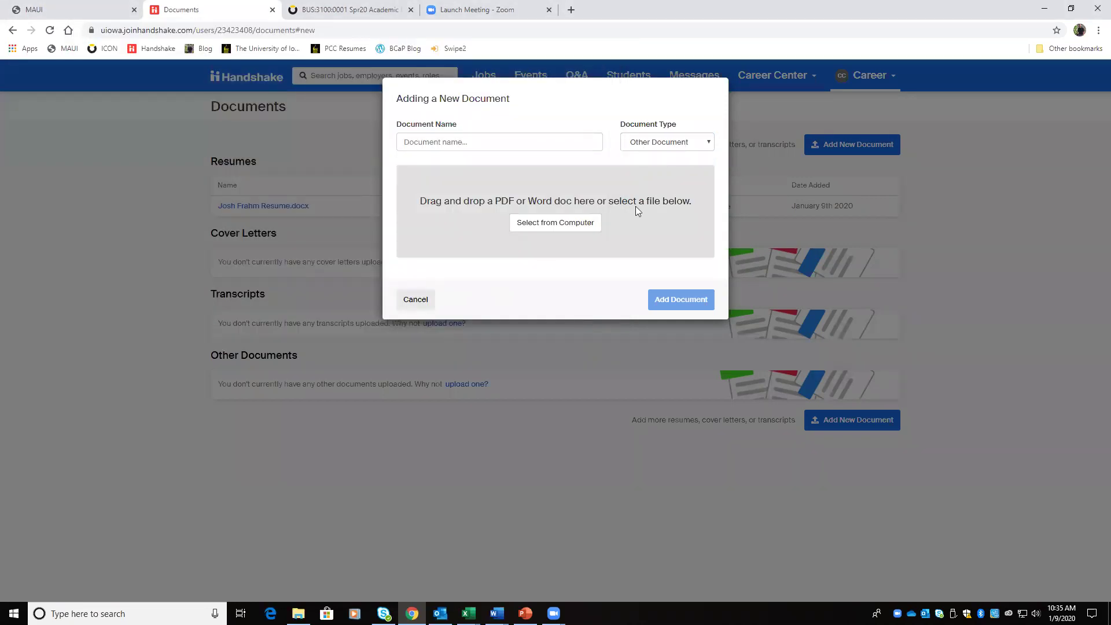
{"action": "left_click", "coordinate": [427, 299]}
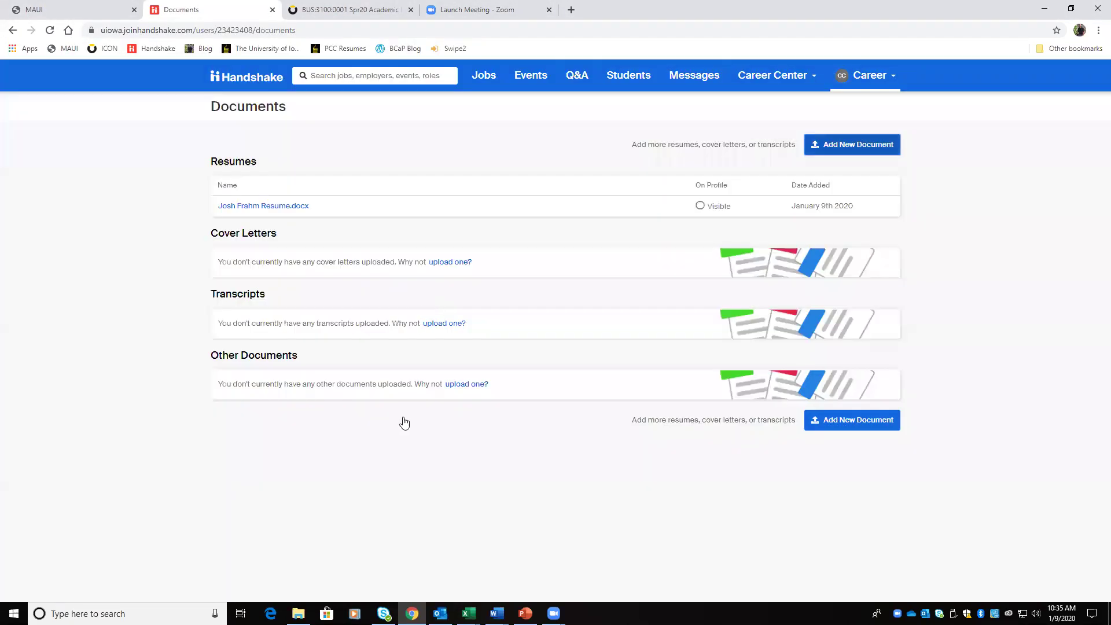
Go to the Handshake home page and look through the upcoming events, on-campus jobs, internship collections and career paths
{"action": "left_click", "coordinate": [261, 83]}
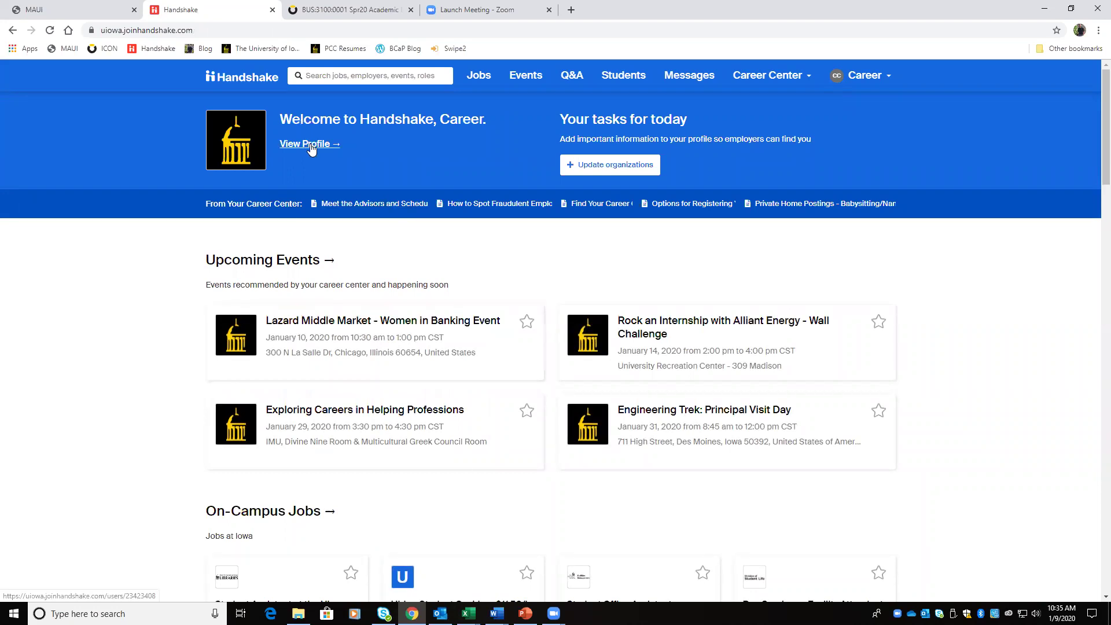
{"action": "scroll", "coordinate": [294, 267], "scroll_direction": "down", "scroll_amount": 1}
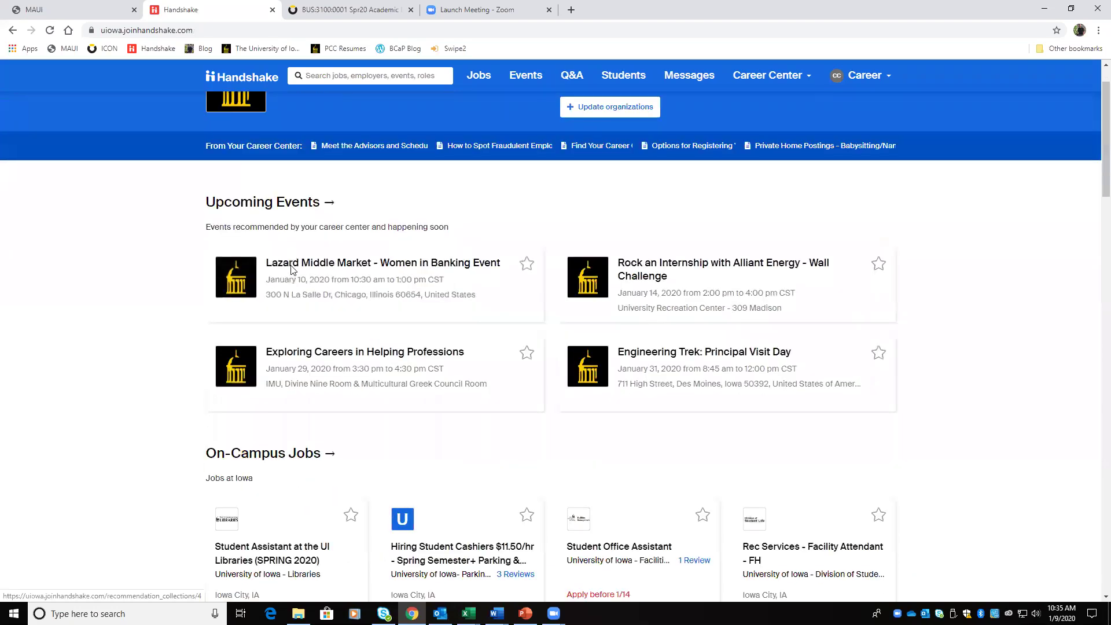
{"action": "scroll", "coordinate": [278, 203], "scroll_direction": "down", "scroll_amount": 8}
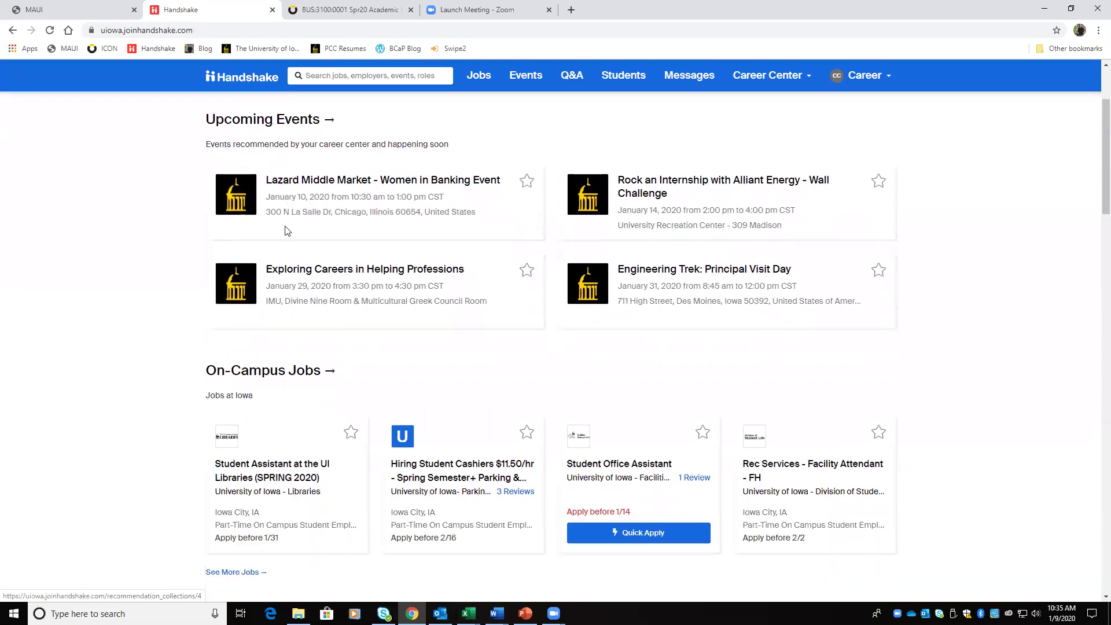
{"action": "scroll", "coordinate": [281, 234], "scroll_direction": "down", "scroll_amount": 7}
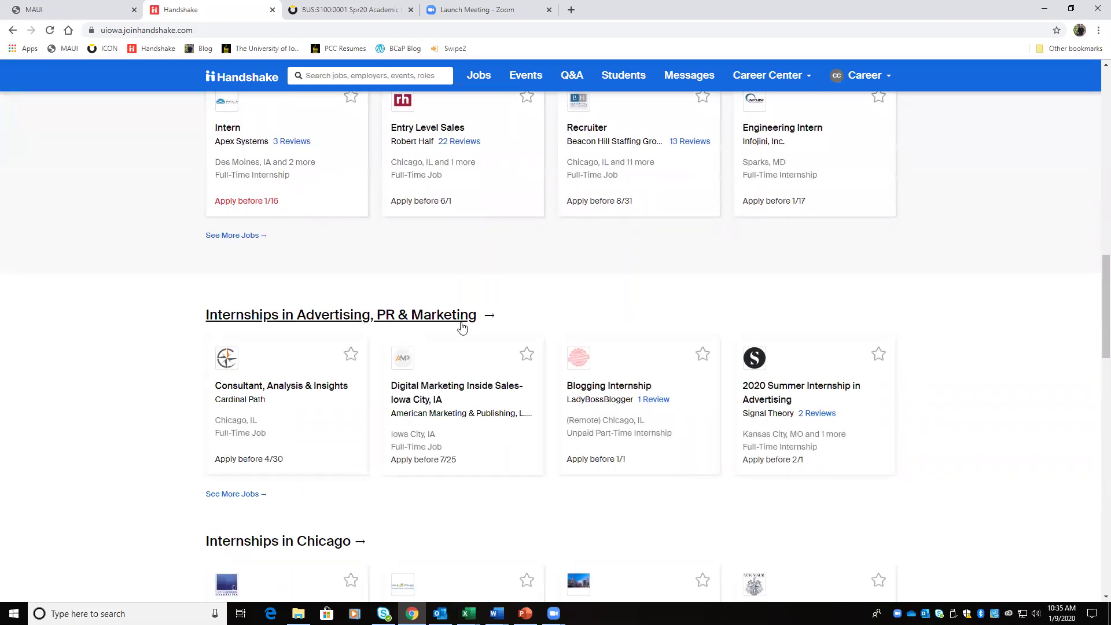
{"action": "scroll", "coordinate": [397, 437], "scroll_direction": "down", "scroll_amount": 5}
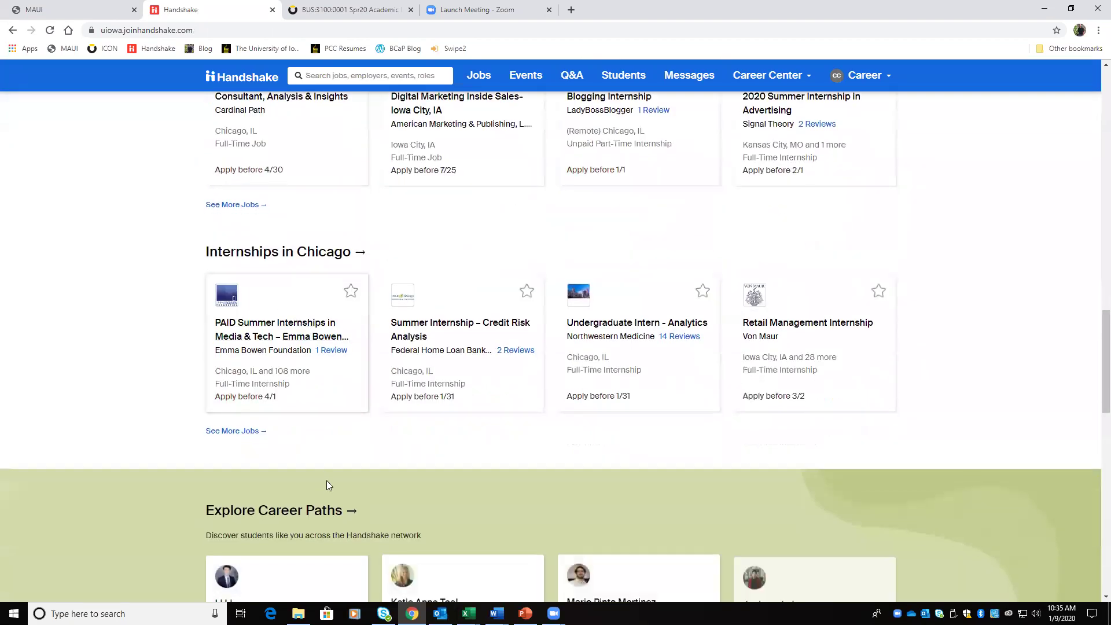
{"action": "scroll", "coordinate": [347, 422], "scroll_direction": "up", "scroll_amount": 2}
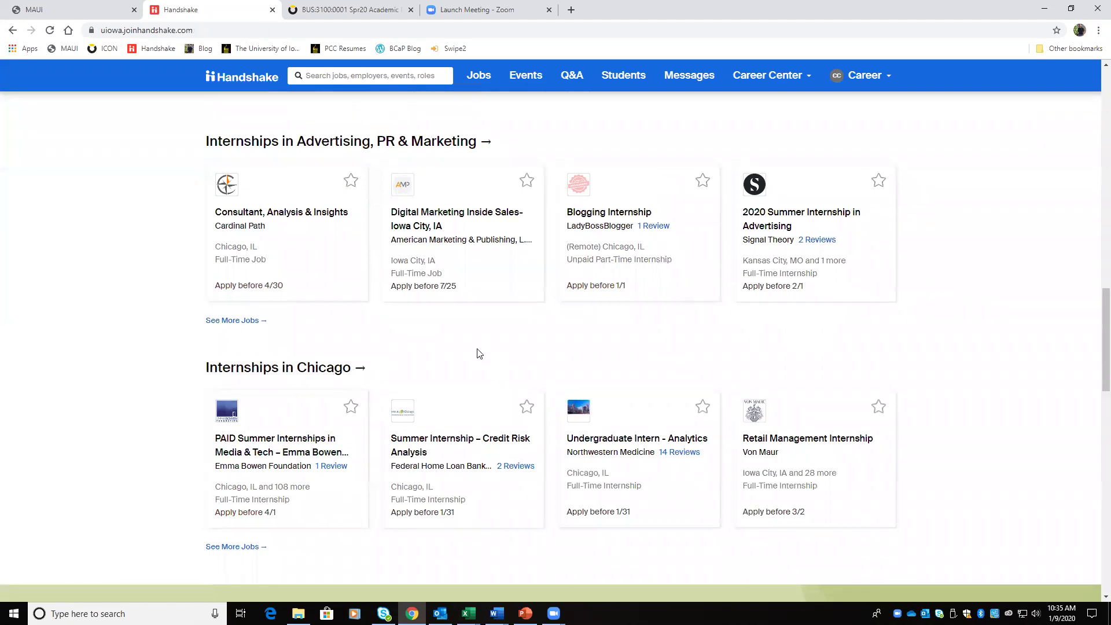
{"action": "scroll", "coordinate": [477, 355], "scroll_direction": "up", "scroll_amount": 4}
{"action": "scroll", "coordinate": [371, 318], "scroll_direction": "up", "scroll_amount": 1}
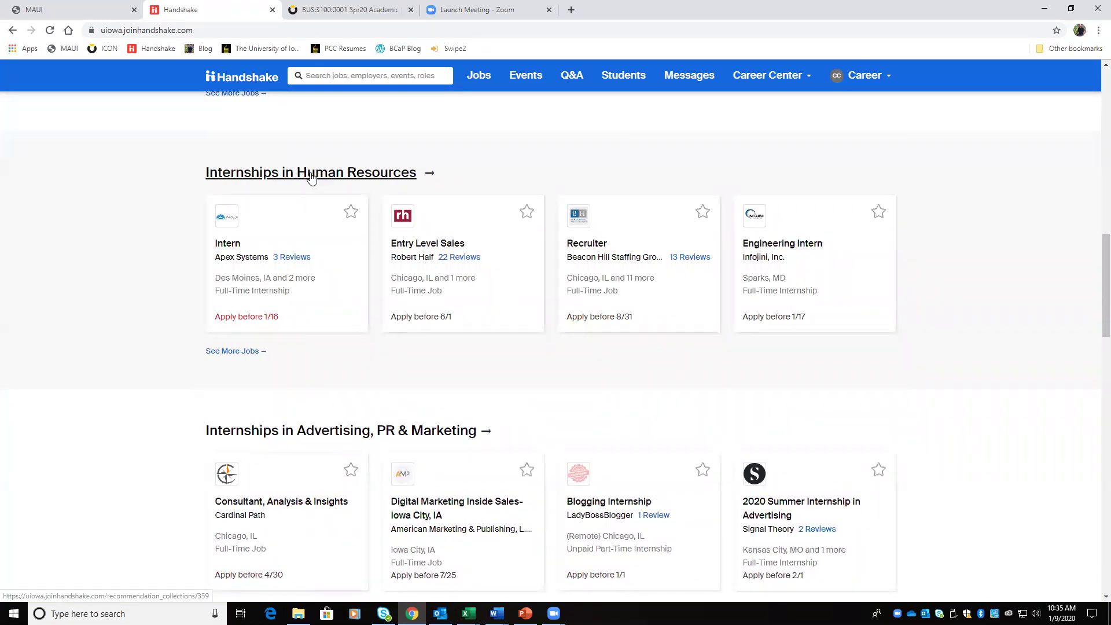
{"action": "scroll", "coordinate": [412, 256], "scroll_direction": "down", "scroll_amount": 5}
{"action": "scroll", "coordinate": [412, 256], "scroll_direction": "down", "scroll_amount": 2}
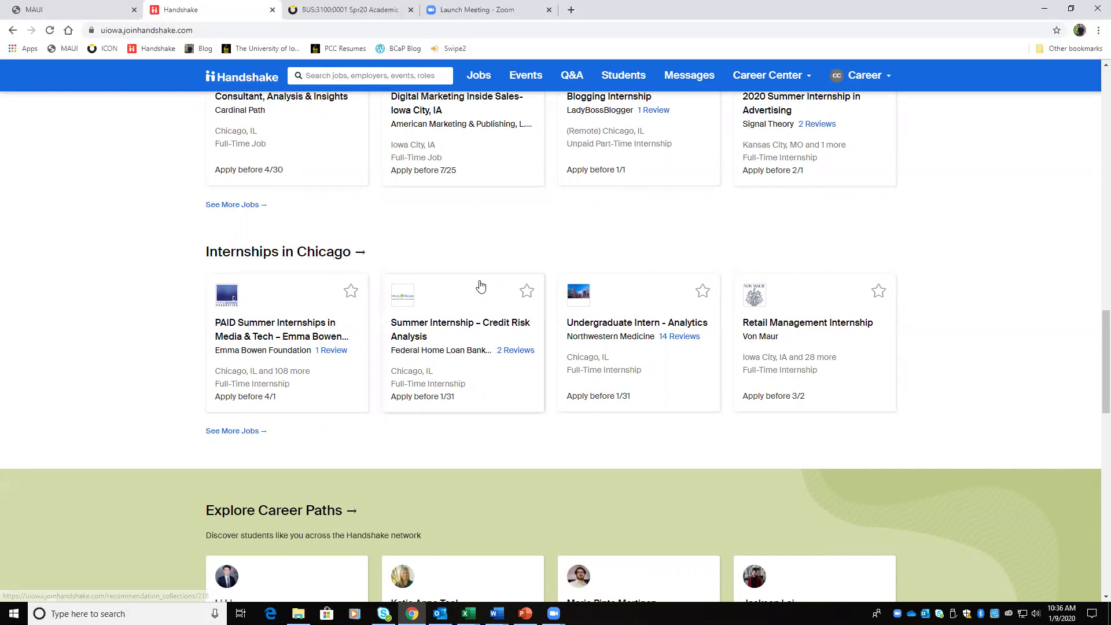
{"action": "scroll", "coordinate": [471, 286], "scroll_direction": "down", "scroll_amount": 2}
{"action": "scroll", "coordinate": [519, 324], "scroll_direction": "up", "scroll_amount": 3}
{"action": "scroll", "coordinate": [519, 329], "scroll_direction": "up", "scroll_amount": 20}
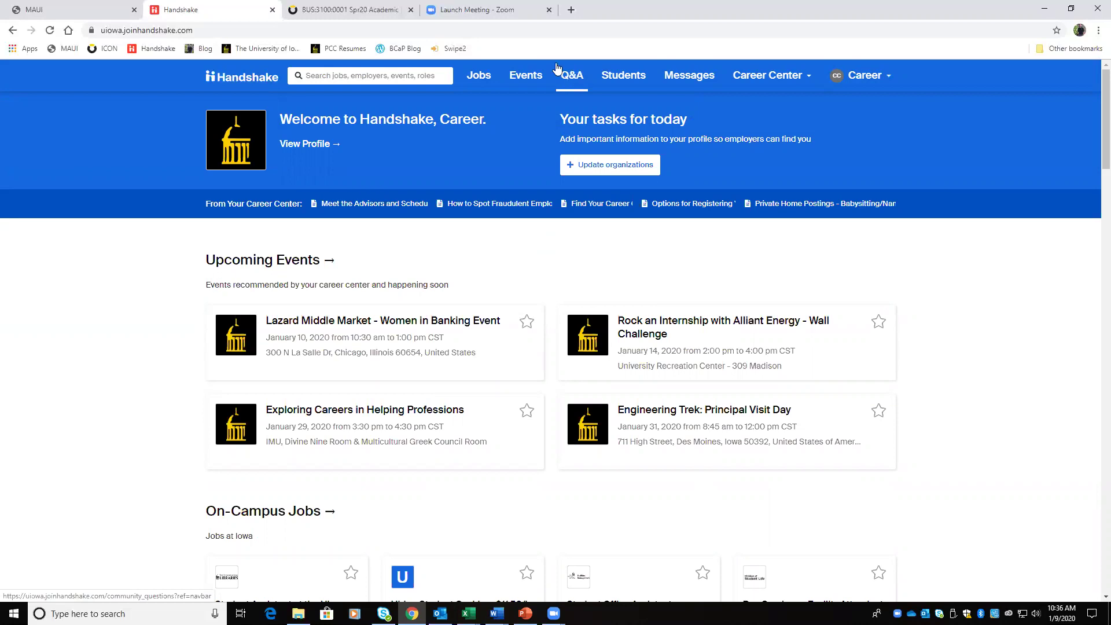
Open the Upcoming Events page and look through this week's, this month's and future events, including the career fairs
{"action": "left_click", "coordinate": [524, 79]}
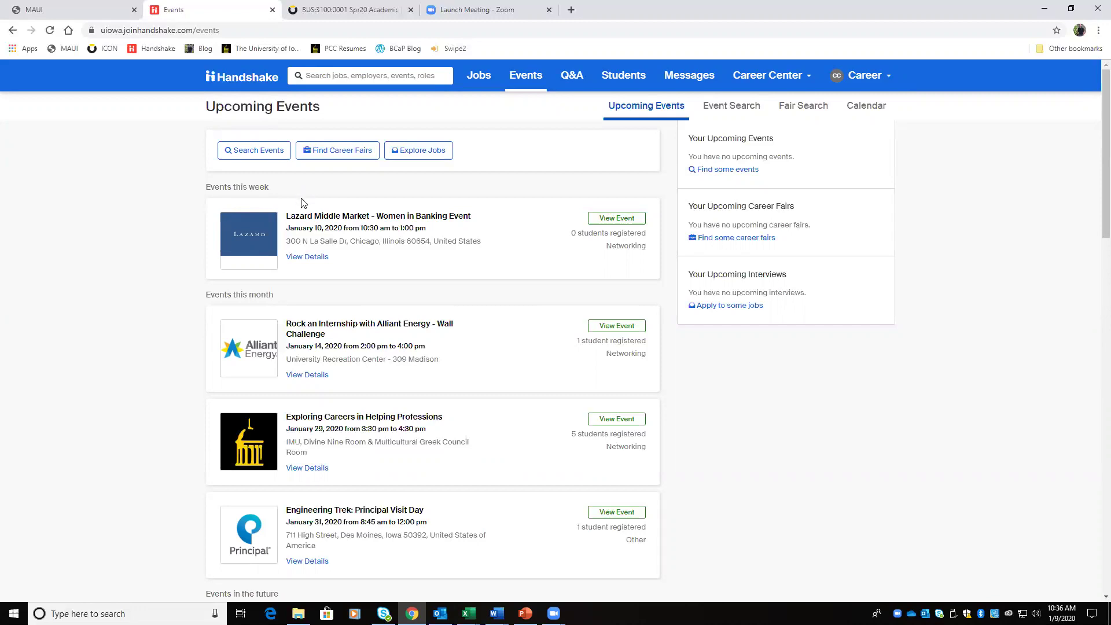
{"action": "scroll", "coordinate": [302, 202], "scroll_direction": "down", "scroll_amount": 2}
{"action": "scroll", "coordinate": [301, 204], "scroll_direction": "up", "scroll_amount": 1}
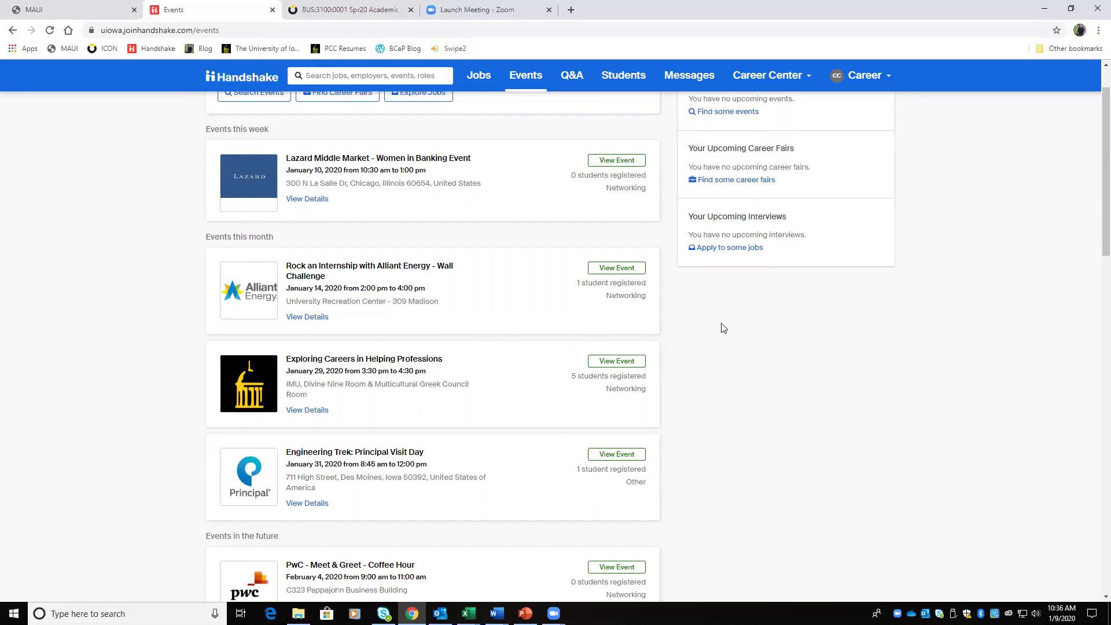
{"action": "scroll", "coordinate": [723, 328], "scroll_direction": "down", "scroll_amount": 4}
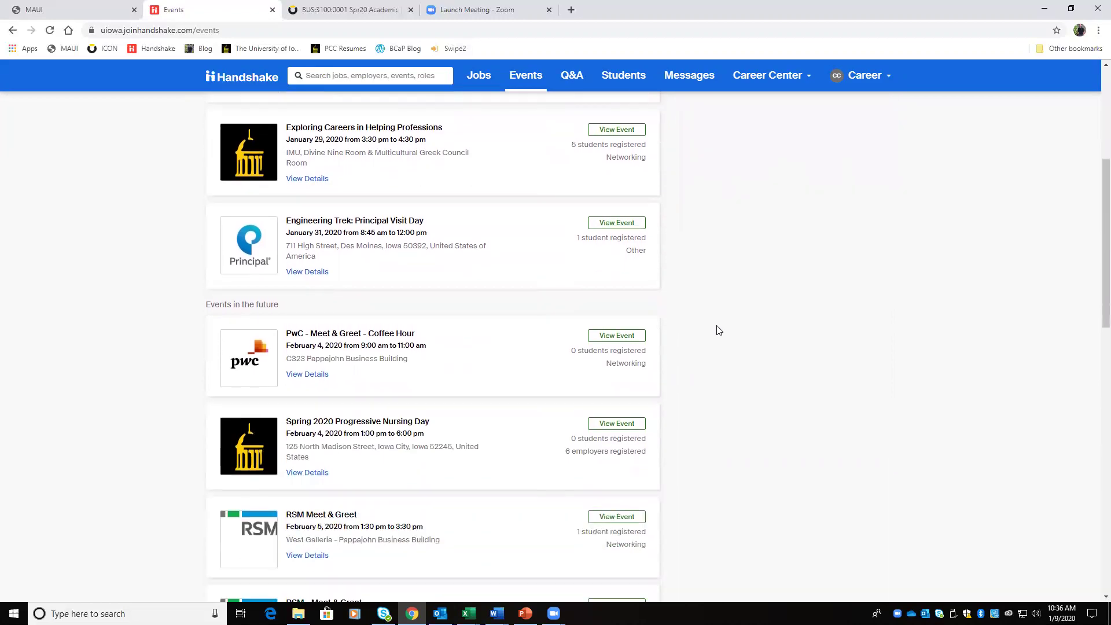
{"action": "scroll", "coordinate": [719, 331], "scroll_direction": "down", "scroll_amount": 1}
{"action": "scroll", "coordinate": [720, 330], "scroll_direction": "down", "scroll_amount": 2}
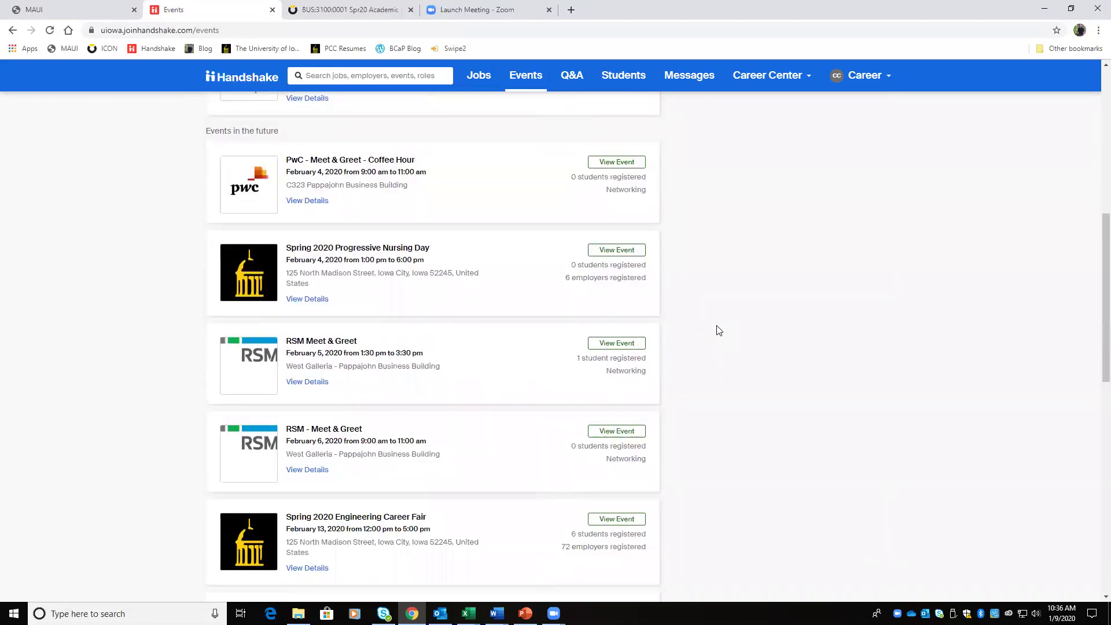
{"action": "scroll", "coordinate": [718, 328], "scroll_direction": "down", "scroll_amount": 3}
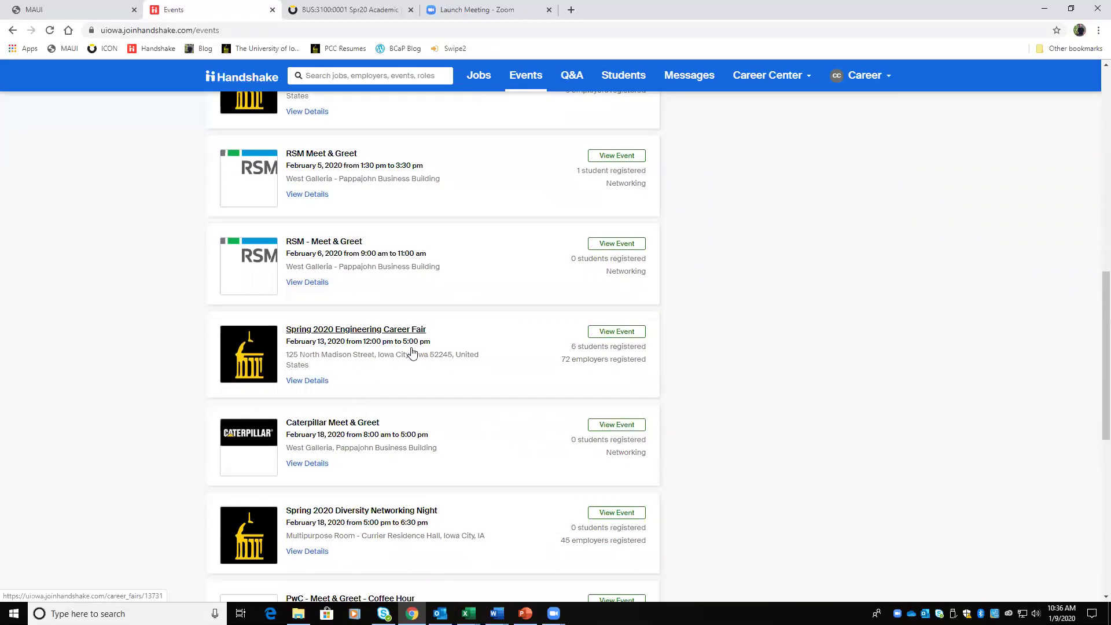
{"action": "scroll", "coordinate": [412, 352], "scroll_direction": "down", "scroll_amount": 6}
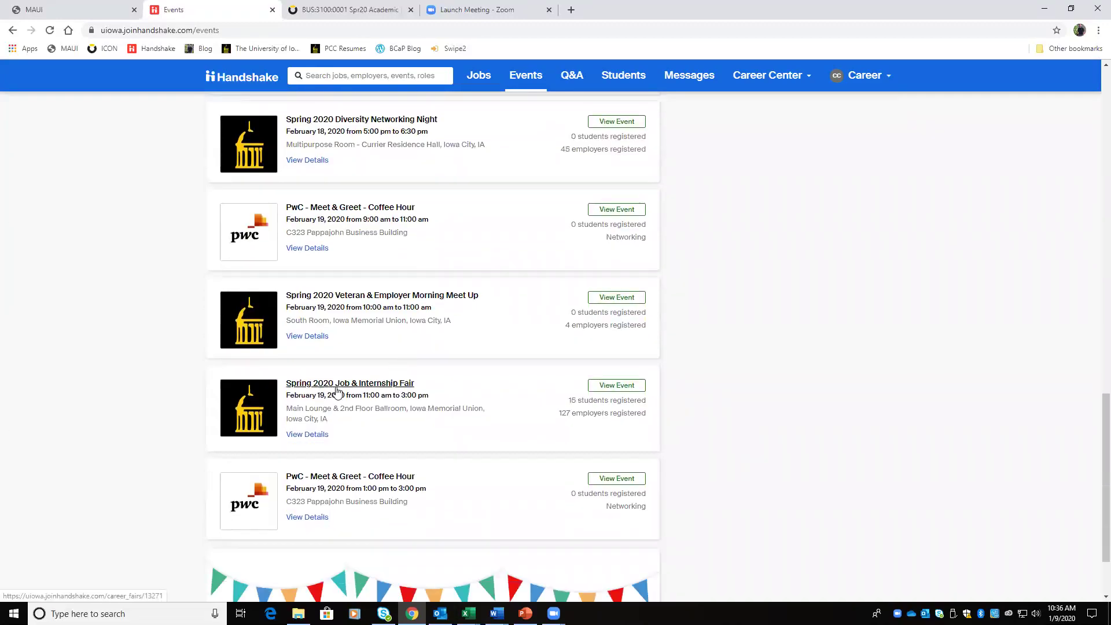
Highlight the registration figures of the Spring 2020 Job & Internship Fair, and open the fair's list of all employers
{"action": "left_click_drag", "start_coordinate": [572, 401], "coordinate": [657, 418]}
{"action": "left_click", "coordinate": [657, 418]}
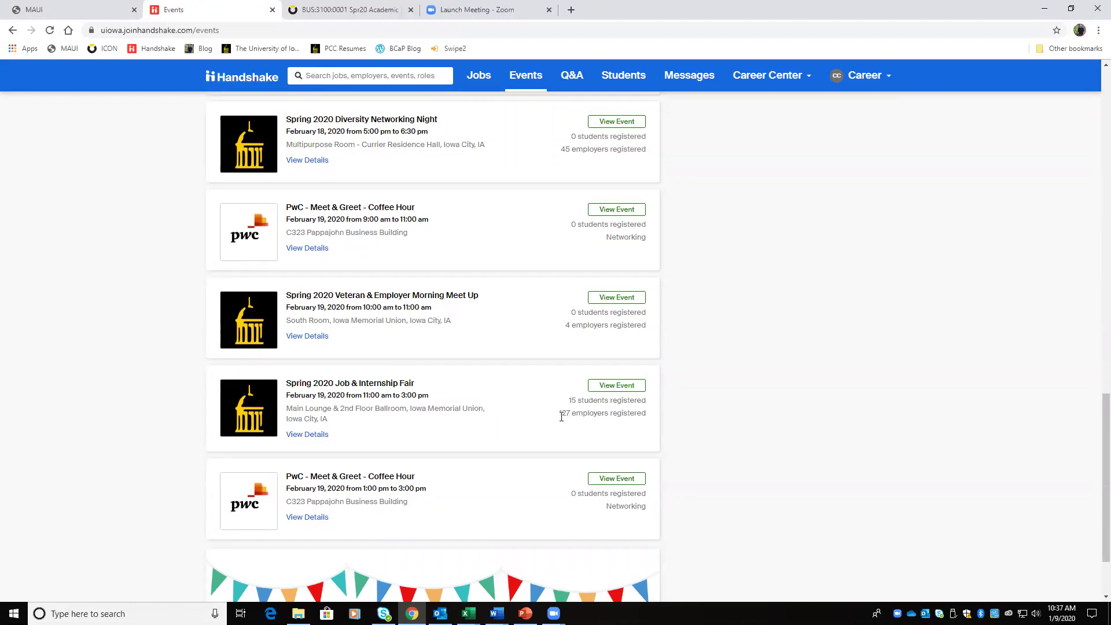
{"action": "left_click", "coordinate": [608, 391]}
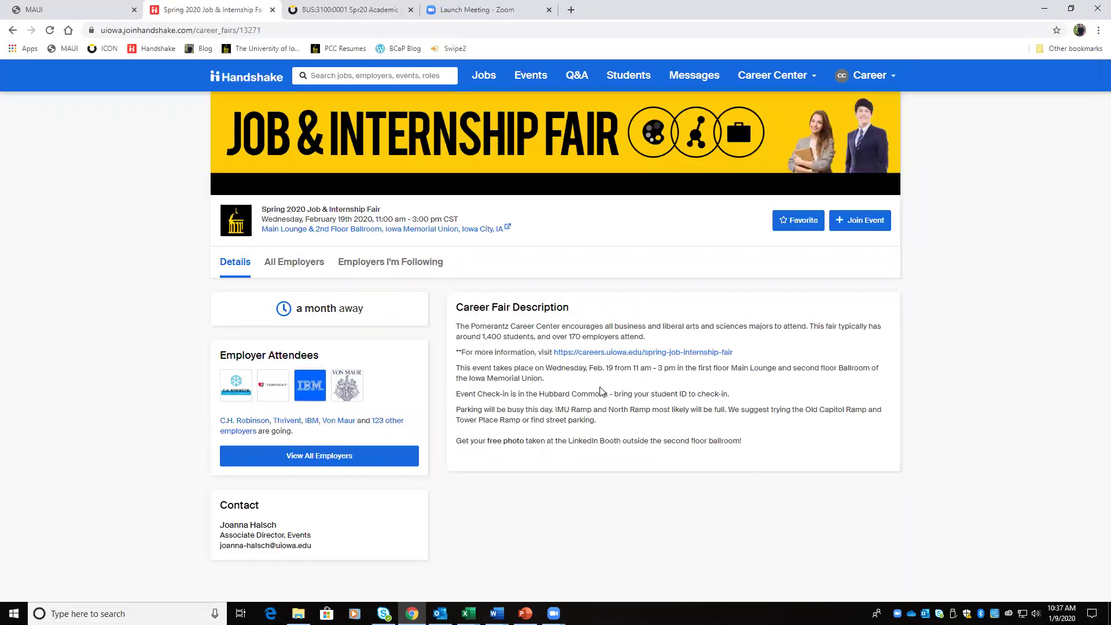
{"action": "left_click", "coordinate": [275, 265]}
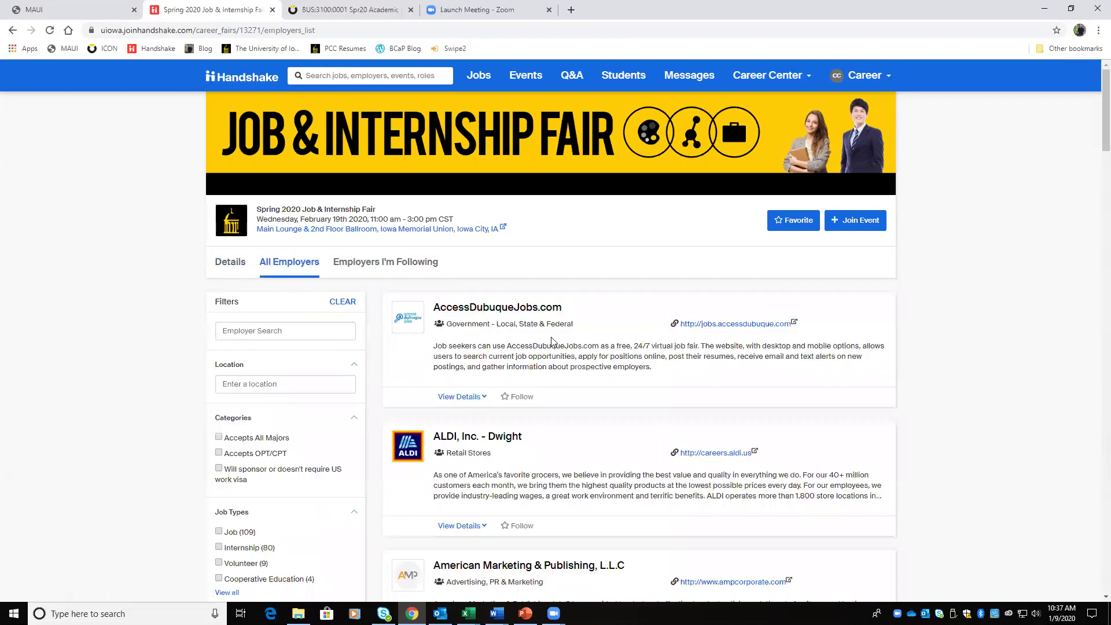
Filter the fair's employers by the Internship job type and look over the remaining filter categories
{"action": "scroll", "coordinate": [372, 332], "scroll_direction": "down", "scroll_amount": 2}
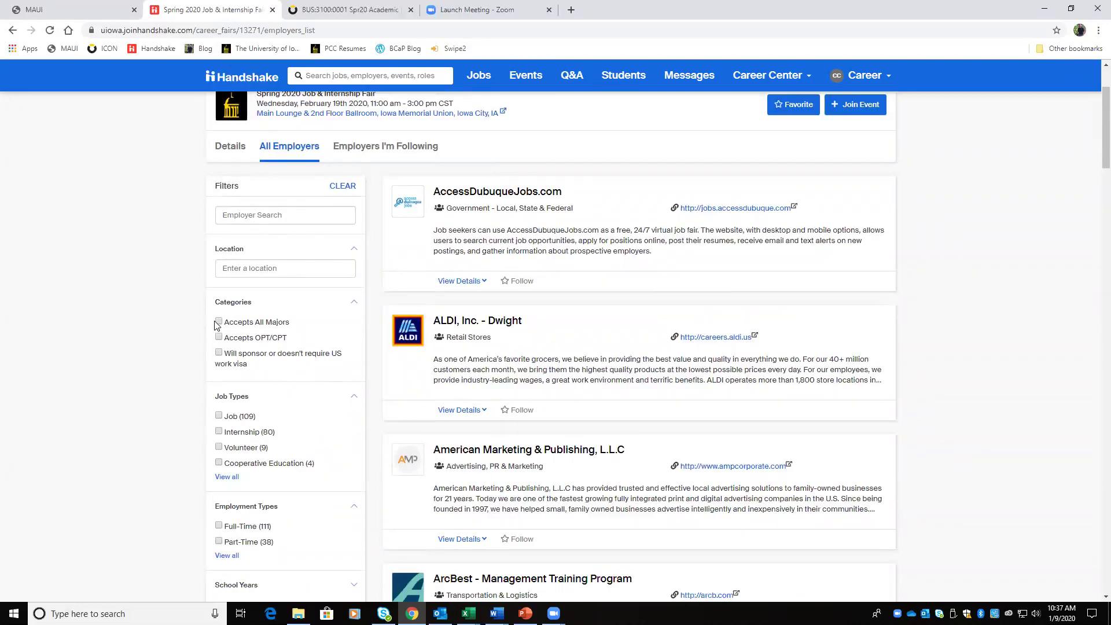
{"action": "left_click", "coordinate": [220, 433]}
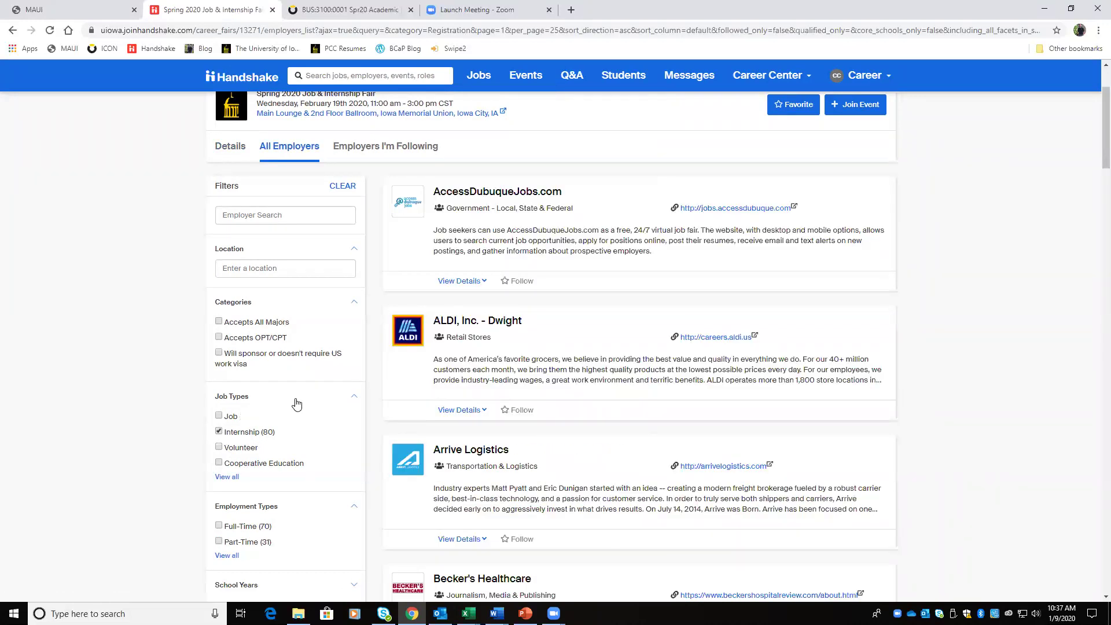
{"action": "scroll", "coordinate": [301, 382], "scroll_direction": "down", "scroll_amount": 1}
{"action": "scroll", "coordinate": [300, 382], "scroll_direction": "down", "scroll_amount": 3}
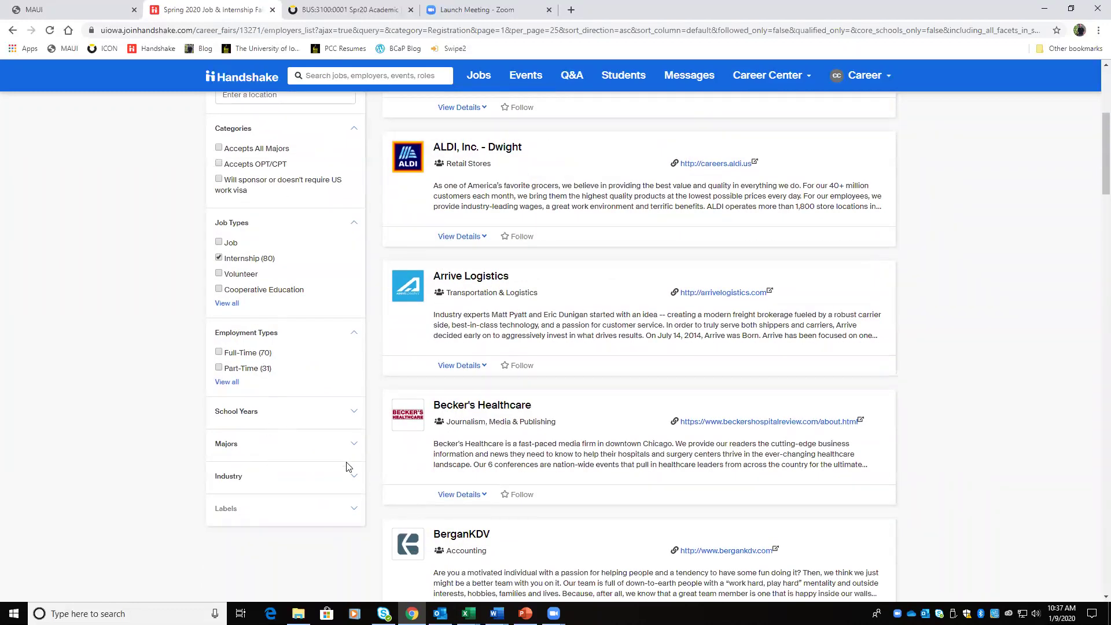
Return from the fair to the Upcoming Events list and examine the events in the future
{"action": "scroll", "coordinate": [370, 379], "scroll_direction": "up", "scroll_amount": 6}
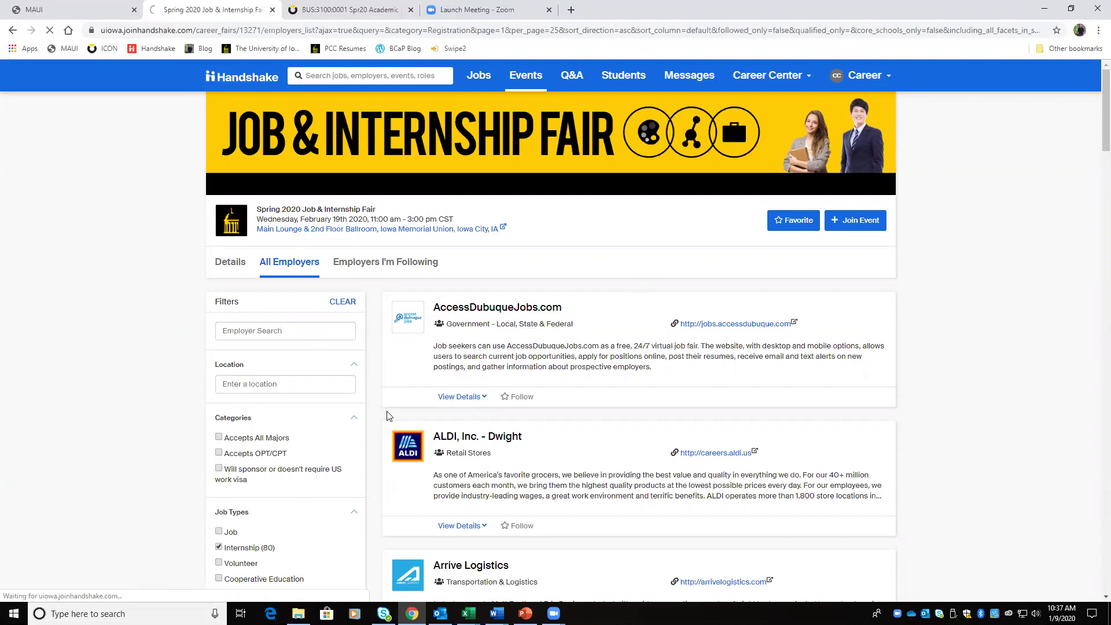
{"action": "scroll", "coordinate": [389, 416], "scroll_direction": "down", "scroll_amount": 7}
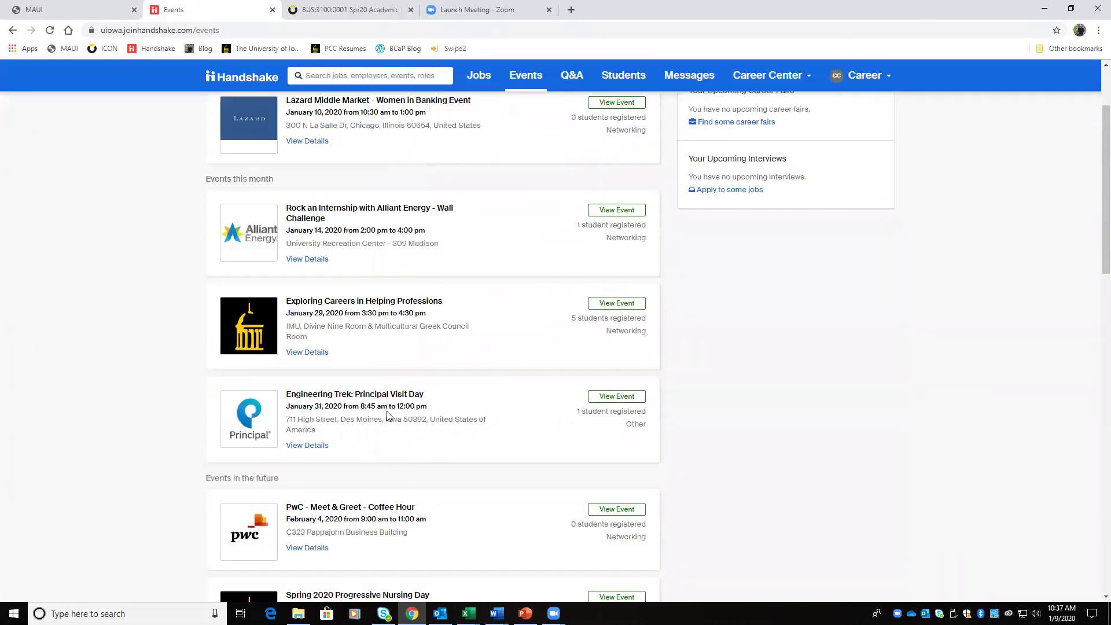
{"action": "scroll", "coordinate": [388, 416], "scroll_direction": "down", "scroll_amount": 1}
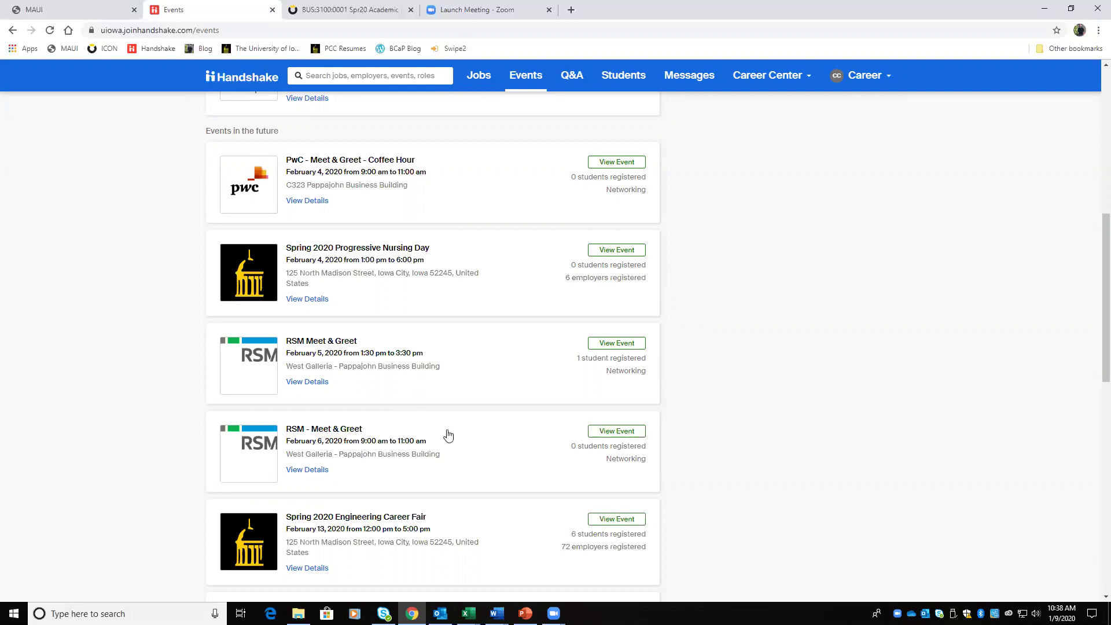
Open the job search page and highlight the total number of jobs and the number matching the student's interests
{"action": "scroll", "coordinate": [709, 398], "scroll_direction": "up", "scroll_amount": 8}
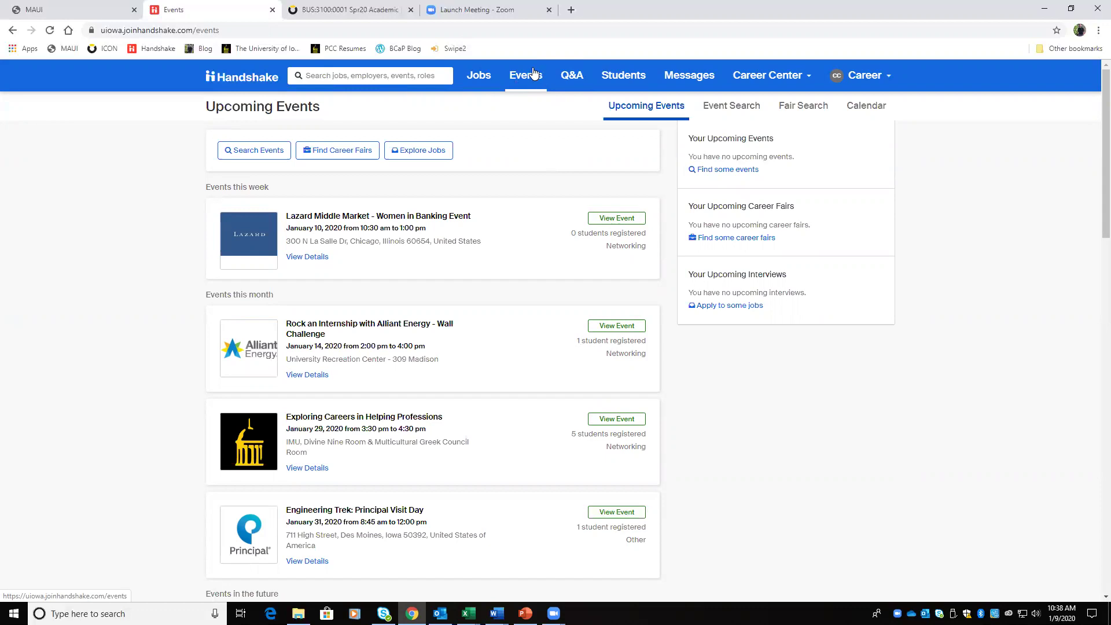
{"action": "left_click", "coordinate": [480, 77]}
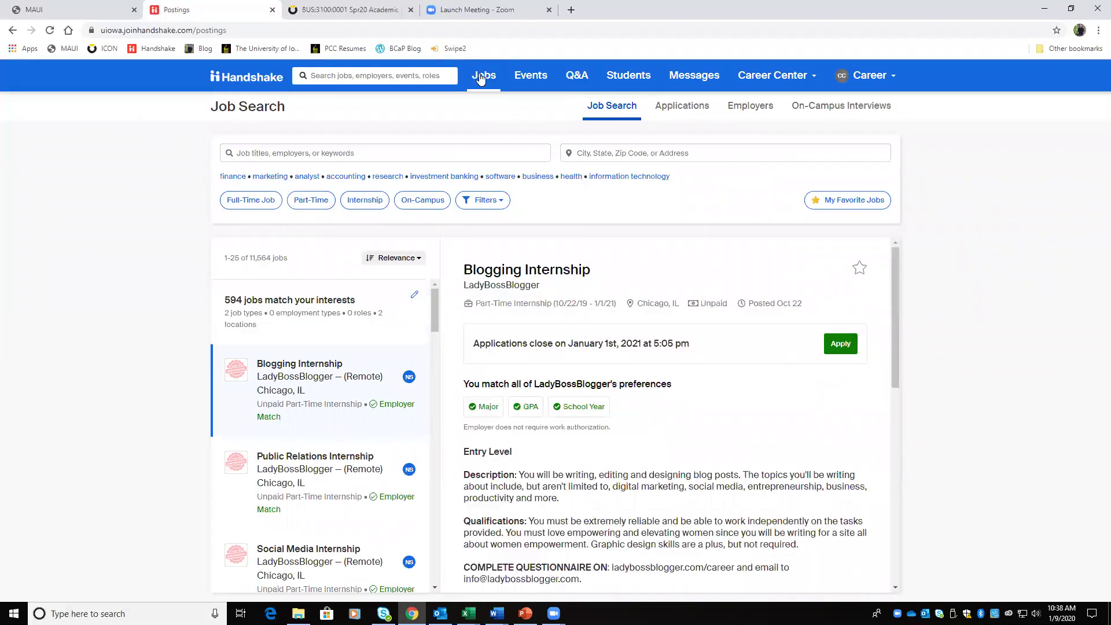
{"action": "left_click_drag", "start_coordinate": [289, 259], "coordinate": [265, 262]}
{"action": "left_click", "coordinate": [285, 266]}
{"action": "left_click_drag", "start_coordinate": [225, 300], "coordinate": [357, 305]}
{"action": "left_click", "coordinate": [358, 305]}
Look through the recommended jobs and open the Social Media Internship posting from LadyBossBlogger
{"action": "scroll", "coordinate": [298, 359], "scroll_direction": "down", "scroll_amount": 4}
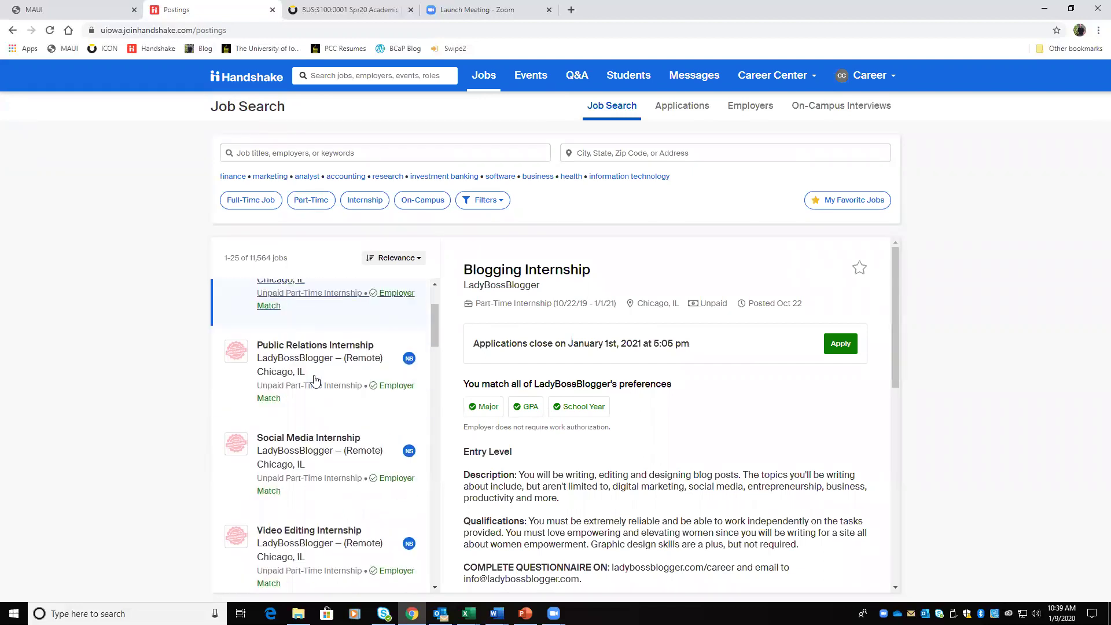
{"action": "scroll", "coordinate": [300, 334], "scroll_direction": "down", "scroll_amount": 1}
{"action": "scroll", "coordinate": [327, 356], "scroll_direction": "up", "scroll_amount": 1}
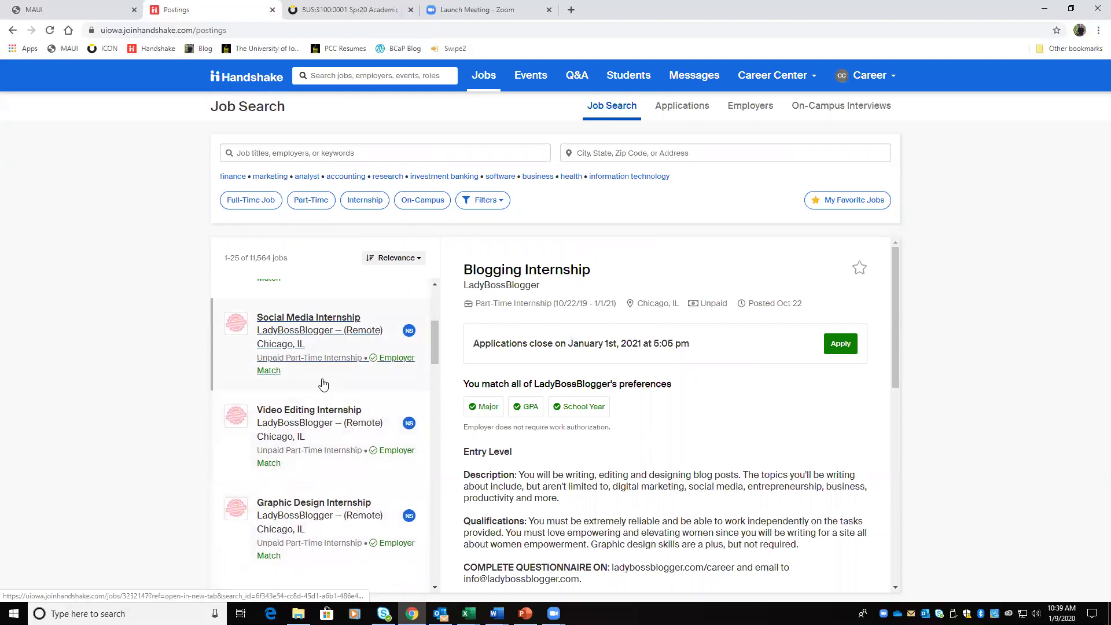
{"action": "left_click", "coordinate": [317, 346]}
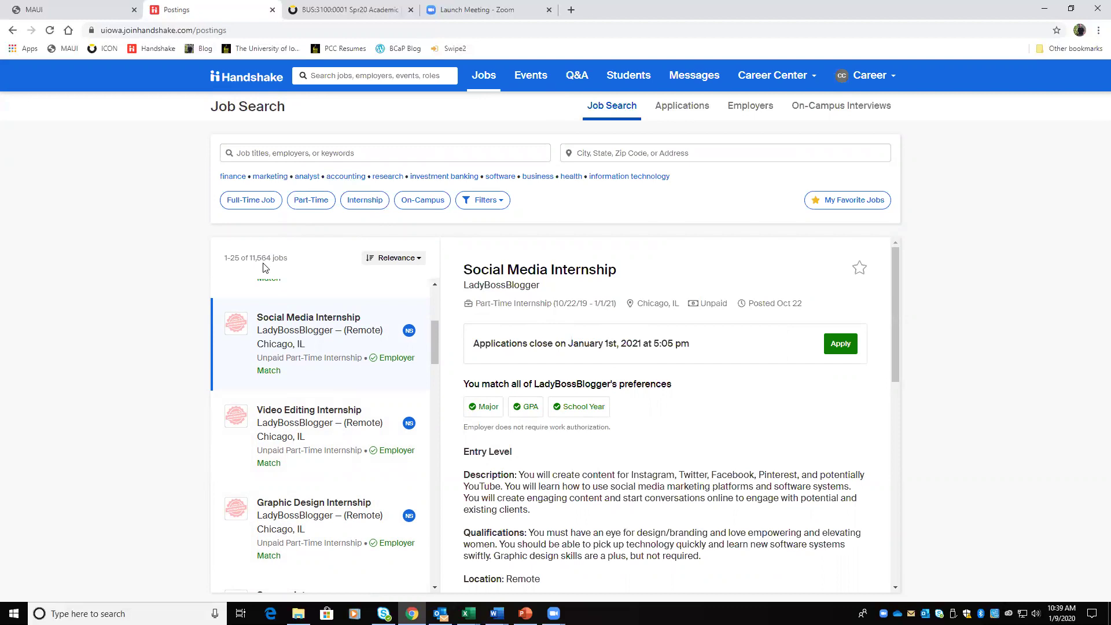
Filter the job search by Internship and Part-Time, highlighting the job count between the two filters
{"action": "left_click", "coordinate": [359, 203]}
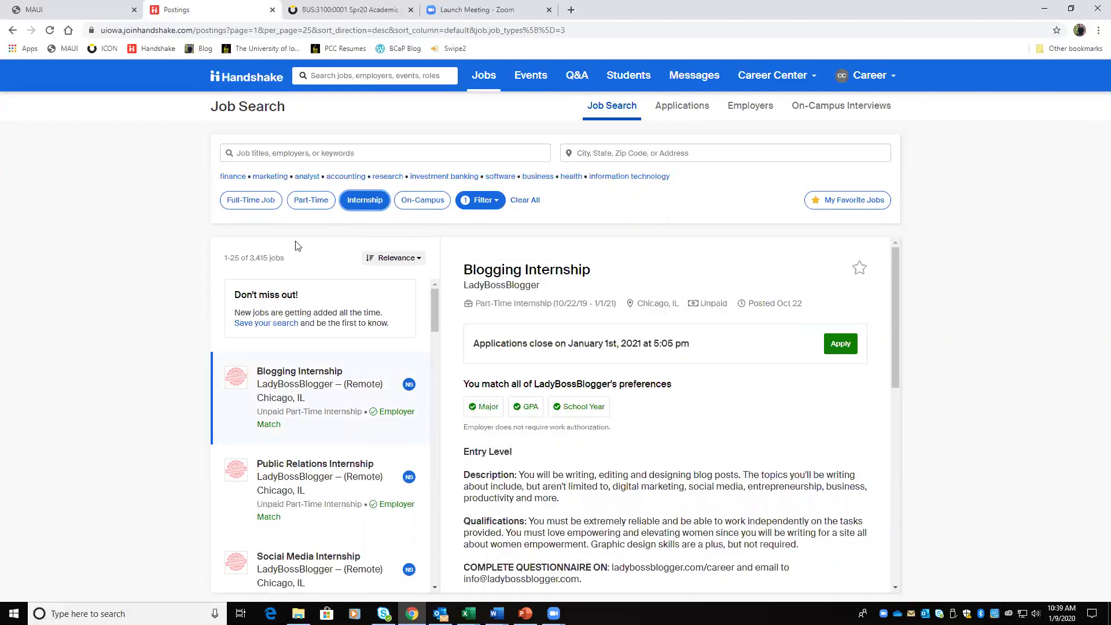
{"action": "left_click_drag", "start_coordinate": [251, 258], "coordinate": [268, 258]}
{"action": "left_click", "coordinate": [299, 262]}
{"action": "left_click", "coordinate": [308, 204]}
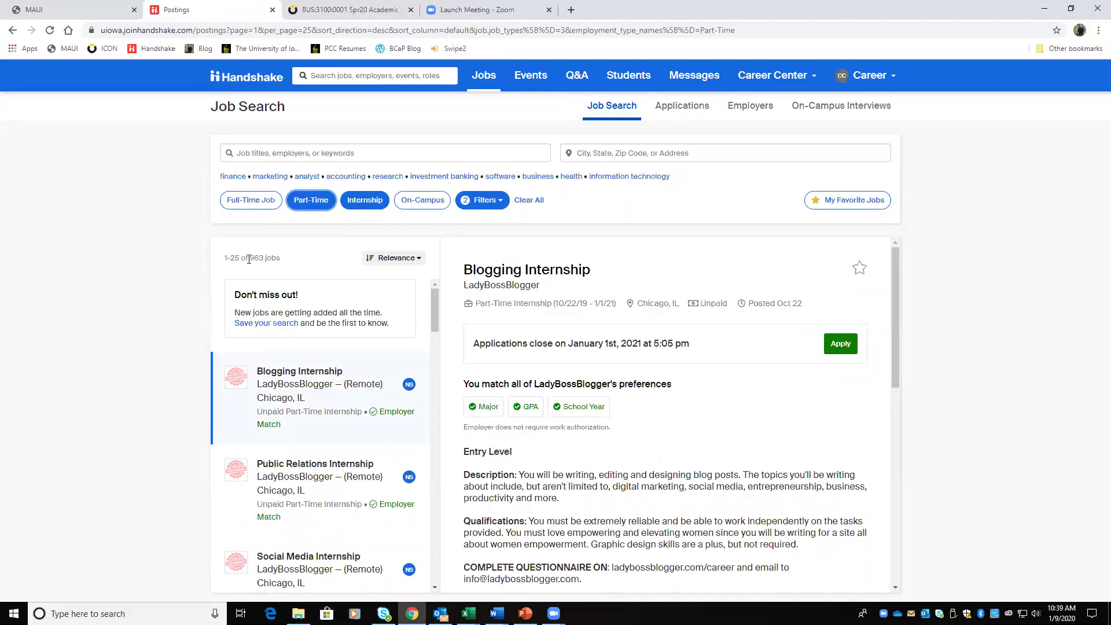
Open the full job filters, look through the categories and job functions, and add the Community & Social Services job function
{"action": "left_click", "coordinate": [497, 206]}
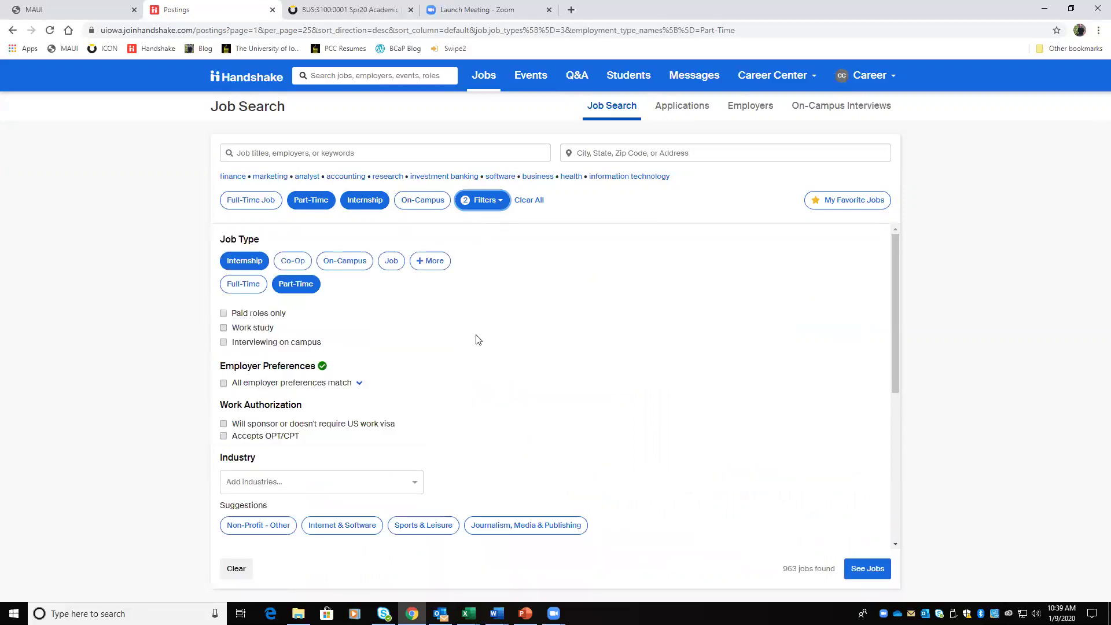
{"action": "scroll", "coordinate": [441, 322], "scroll_direction": "down", "scroll_amount": 2}
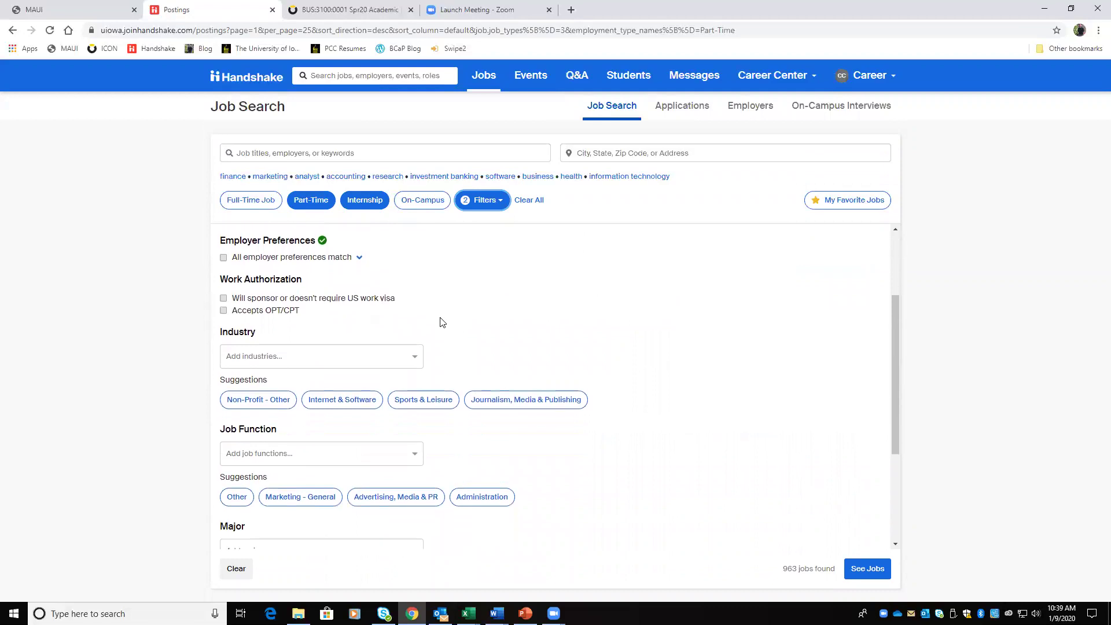
{"action": "scroll", "coordinate": [338, 346], "scroll_direction": "down", "scroll_amount": 2}
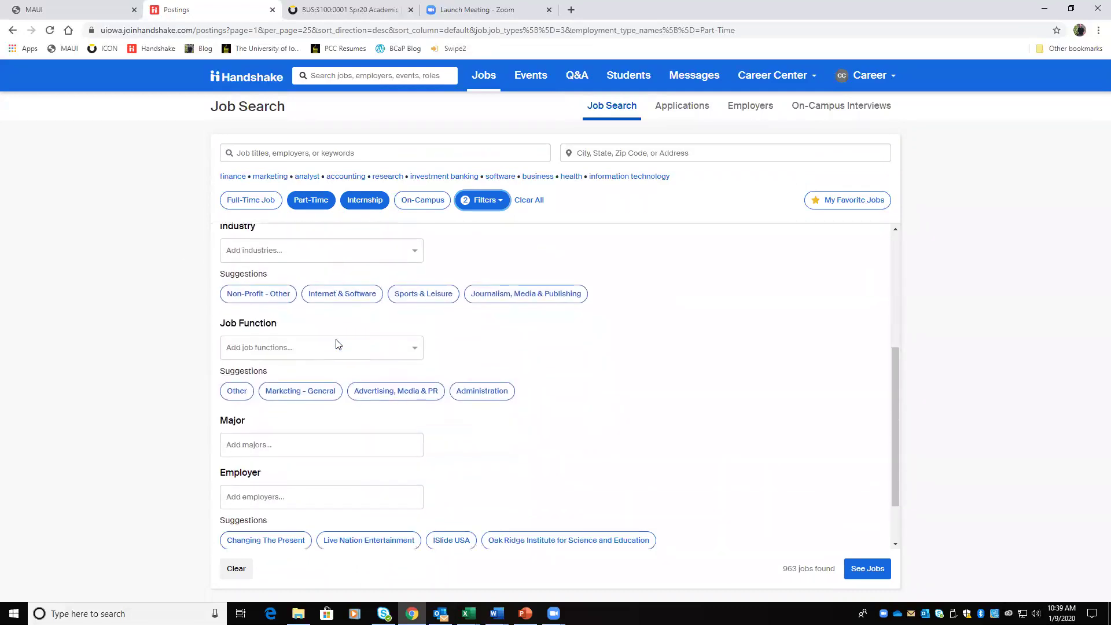
{"action": "scroll", "coordinate": [337, 347], "scroll_direction": "up", "scroll_amount": 1}
{"action": "scroll", "coordinate": [348, 332], "scroll_direction": "down", "scroll_amount": 2}
{"action": "left_click", "coordinate": [332, 287]}
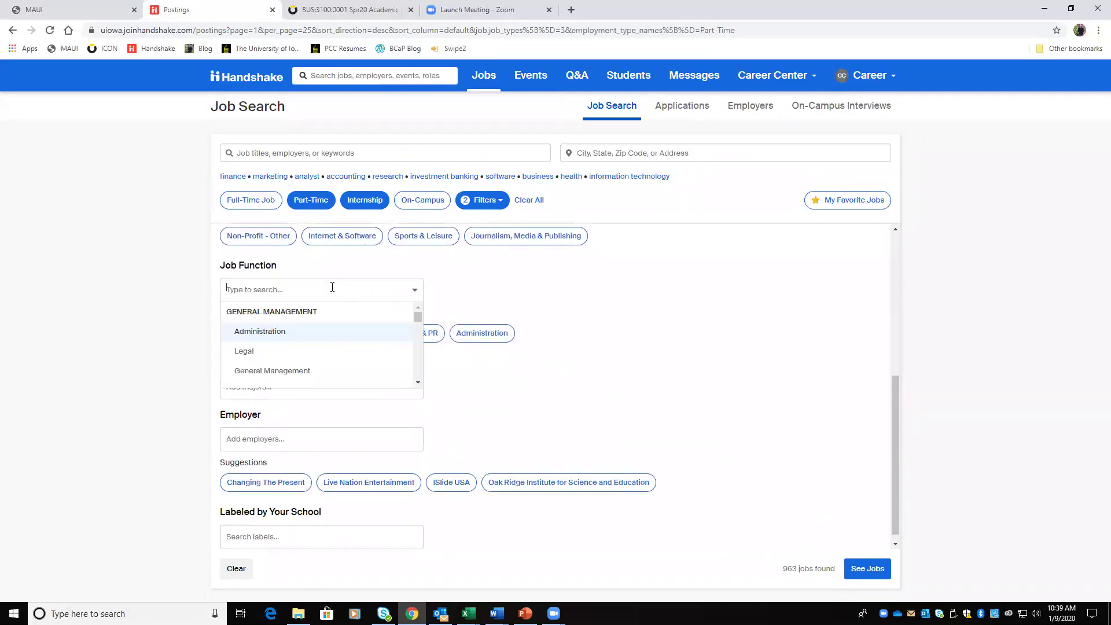
{"action": "scroll", "coordinate": [351, 345], "scroll_direction": "down", "scroll_amount": 8}
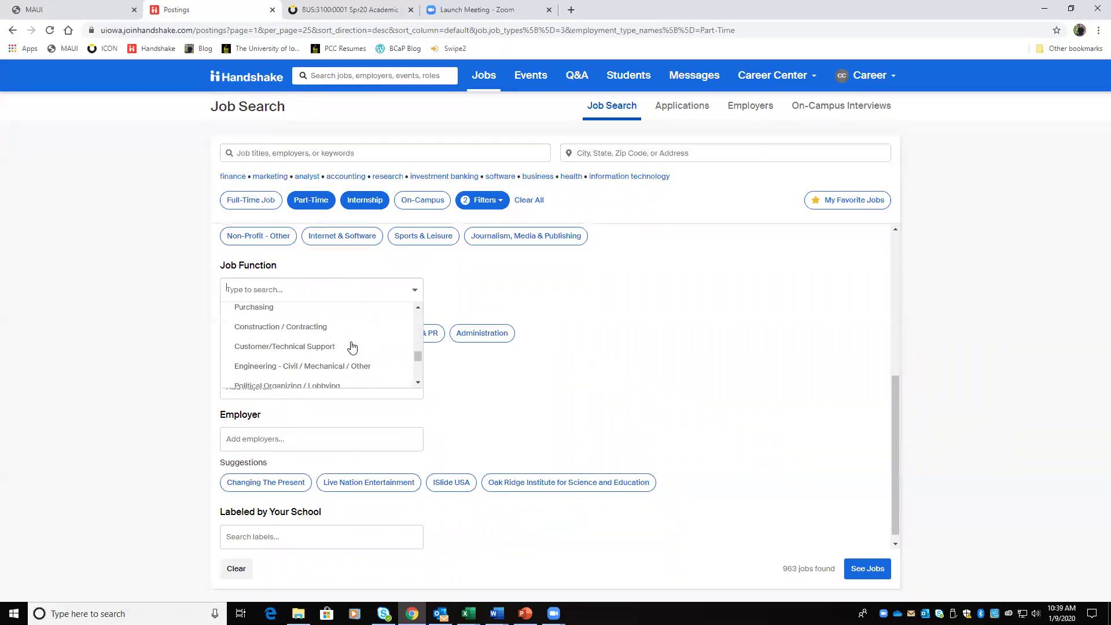
{"action": "scroll", "coordinate": [351, 346], "scroll_direction": "down", "scroll_amount": 2}
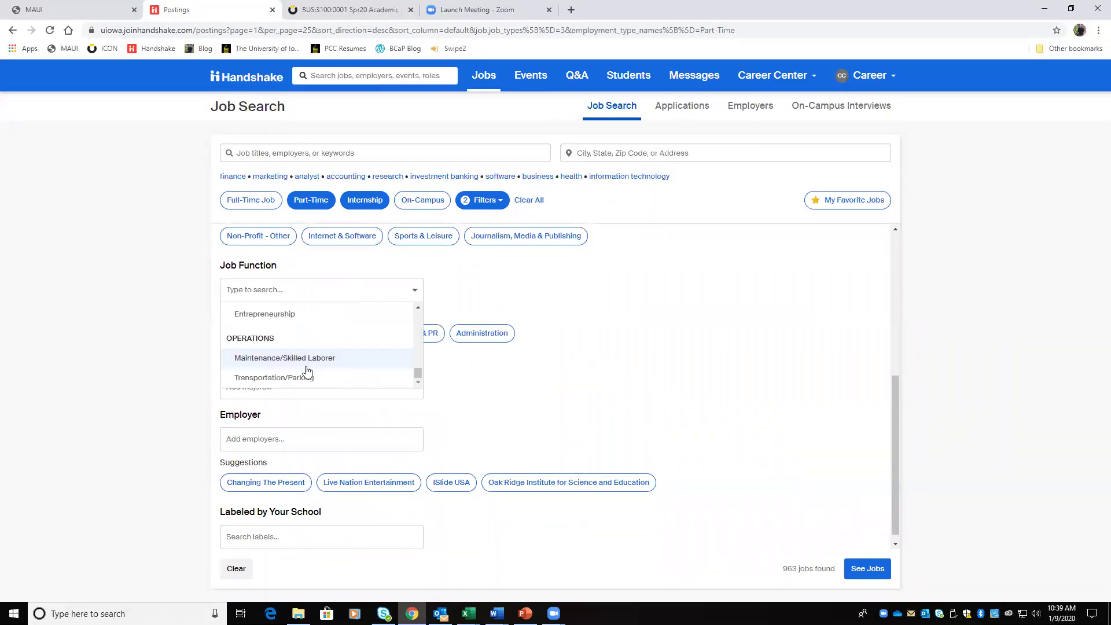
{"action": "scroll", "coordinate": [309, 374], "scroll_direction": "up", "scroll_amount": 6}
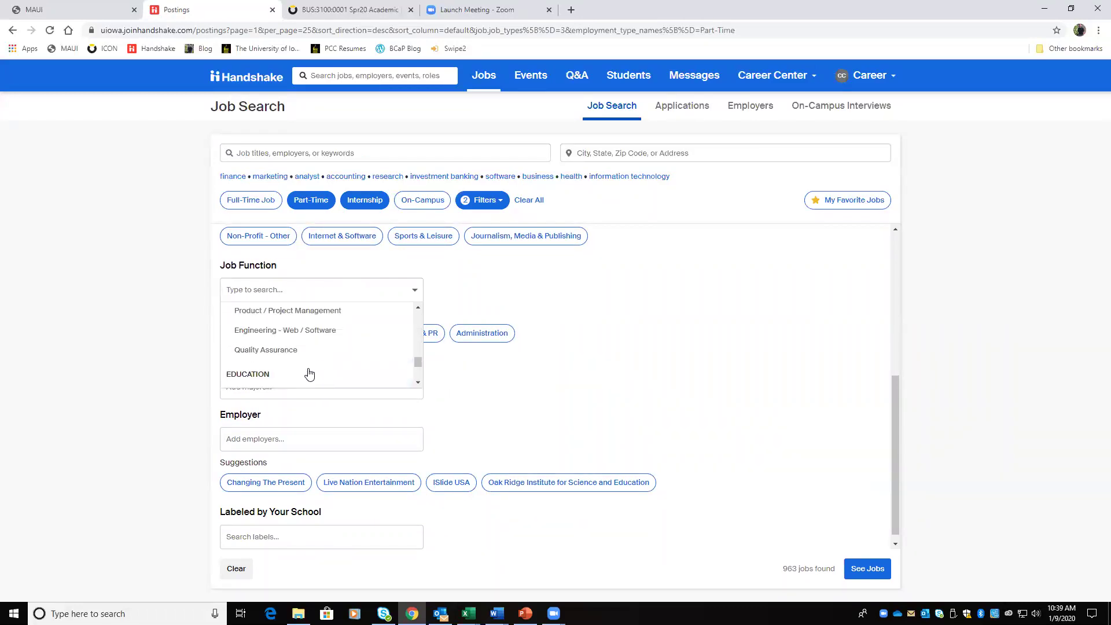
{"action": "scroll", "coordinate": [309, 373], "scroll_direction": "up", "scroll_amount": 6}
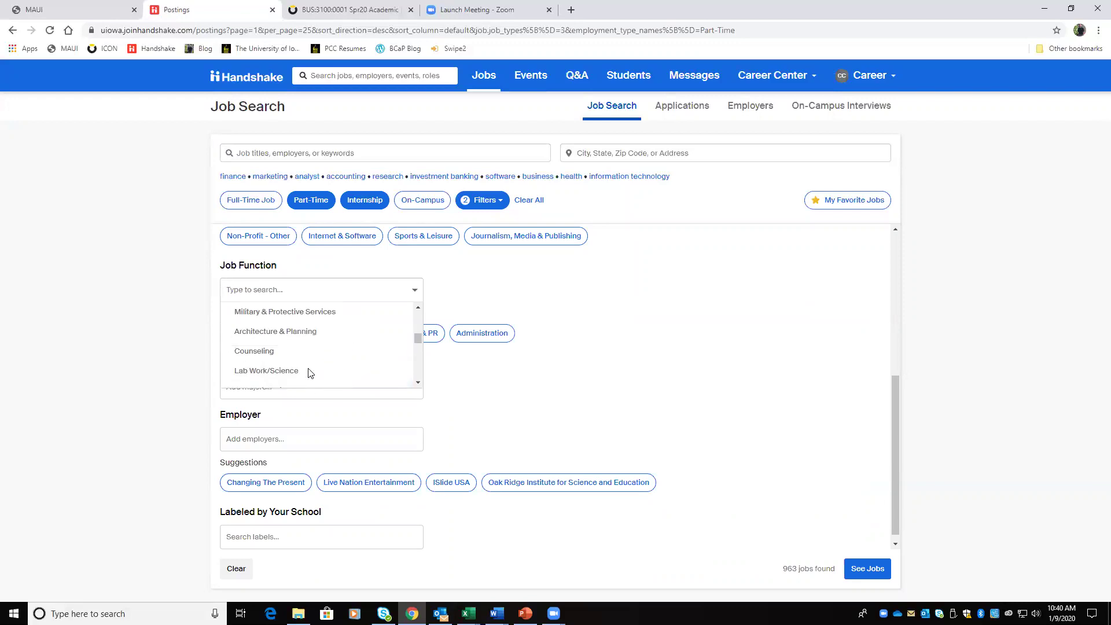
{"action": "scroll", "coordinate": [310, 373], "scroll_direction": "up", "scroll_amount": 2}
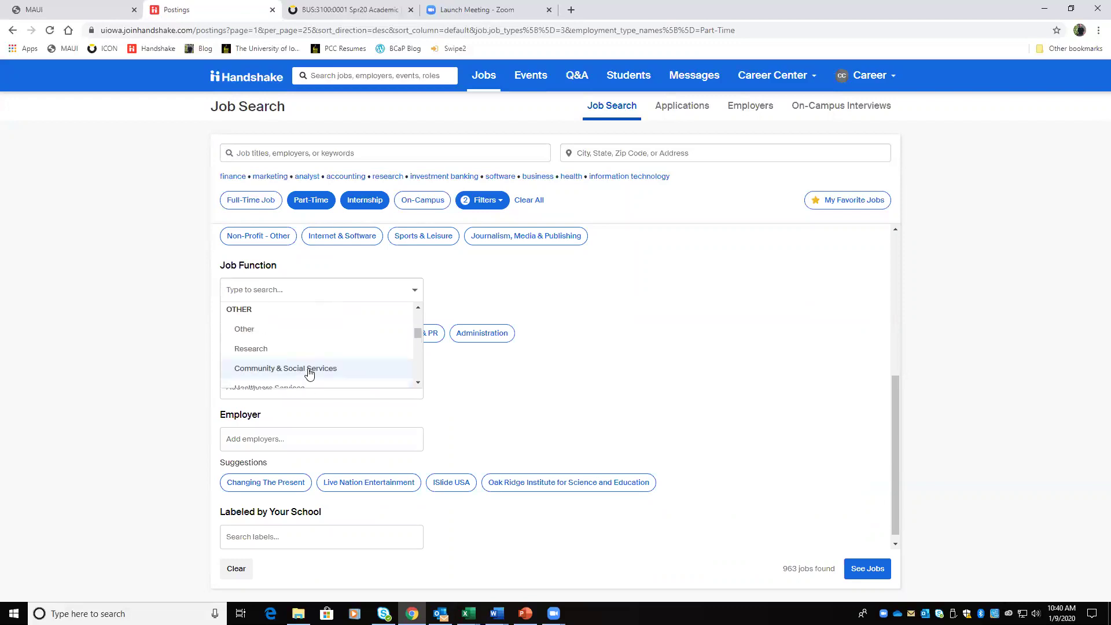
{"action": "left_click", "coordinate": [310, 373]}
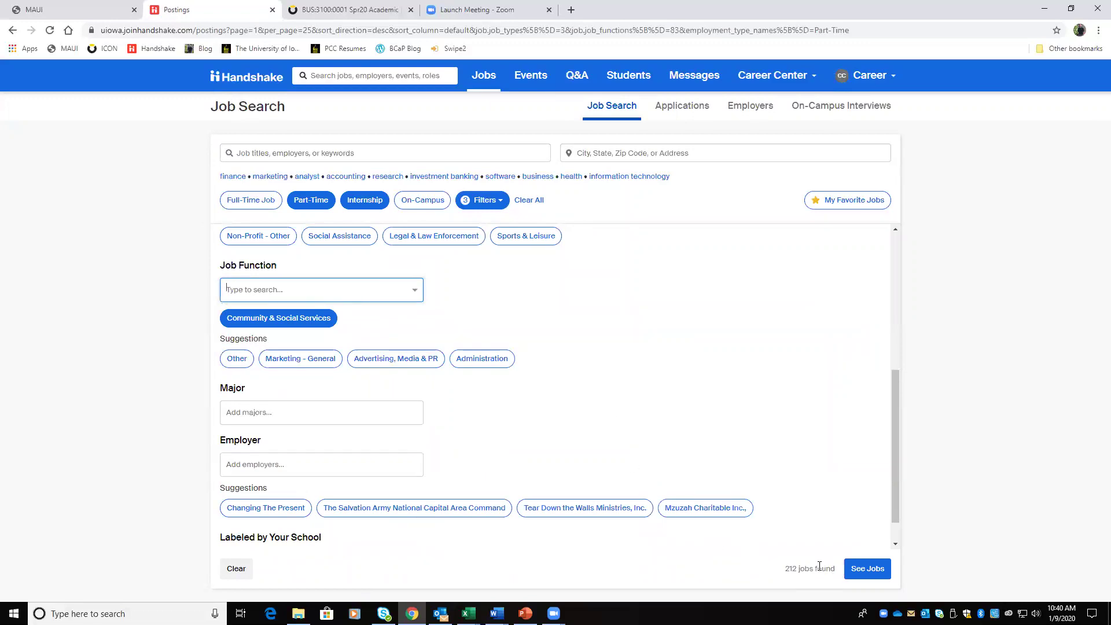
Add Administration as a second job function filter
{"action": "left_click", "coordinate": [320, 287]}
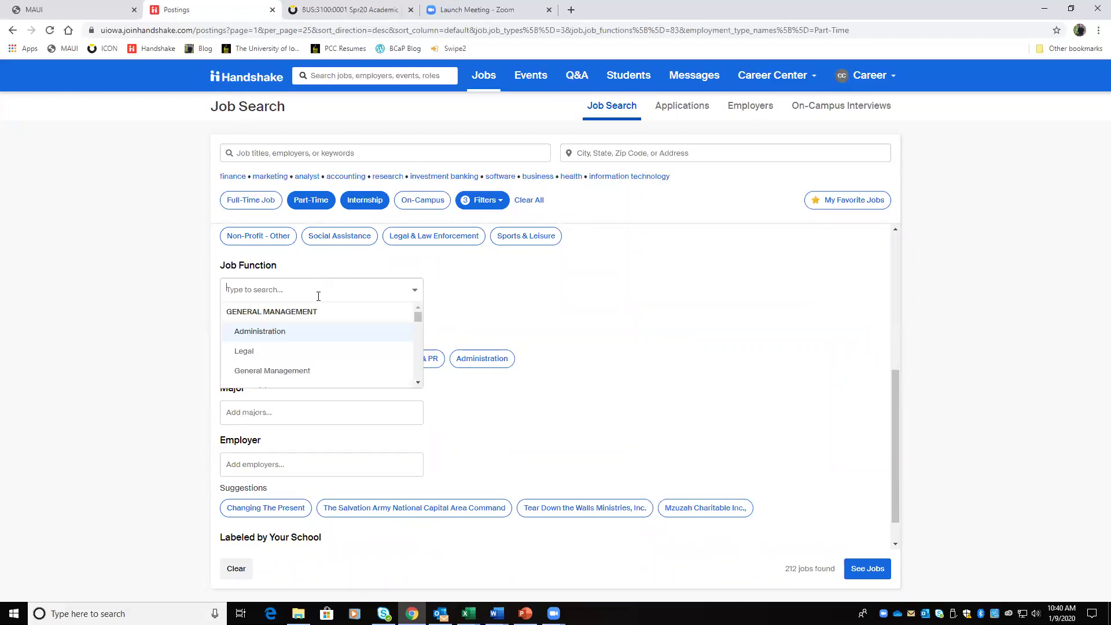
{"action": "left_click", "coordinate": [288, 334]}
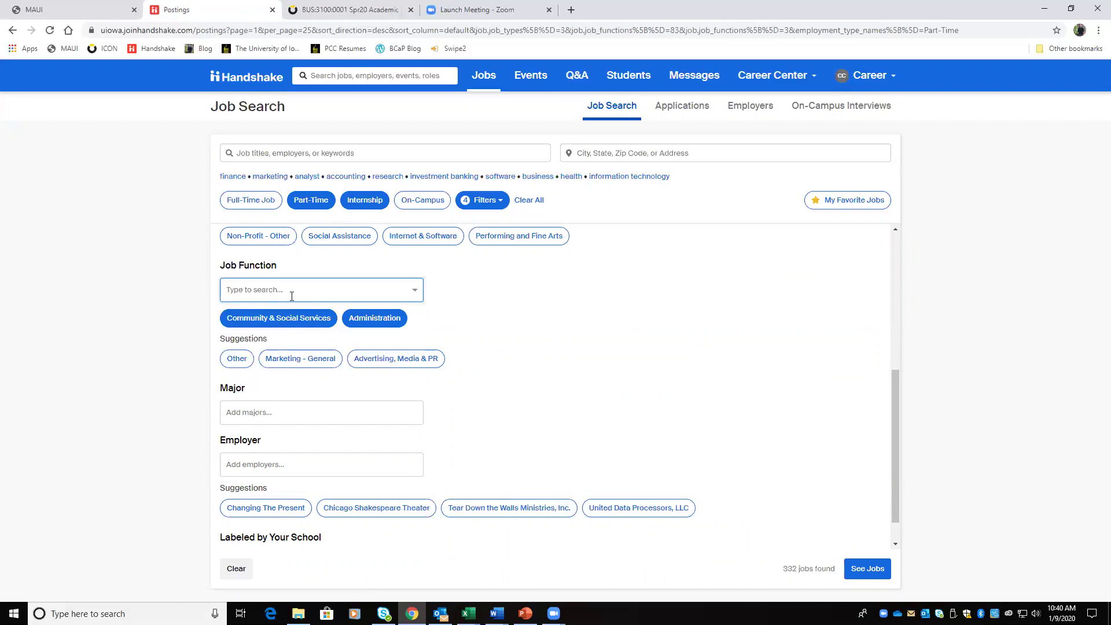
{"action": "left_click", "coordinate": [420, 337]}
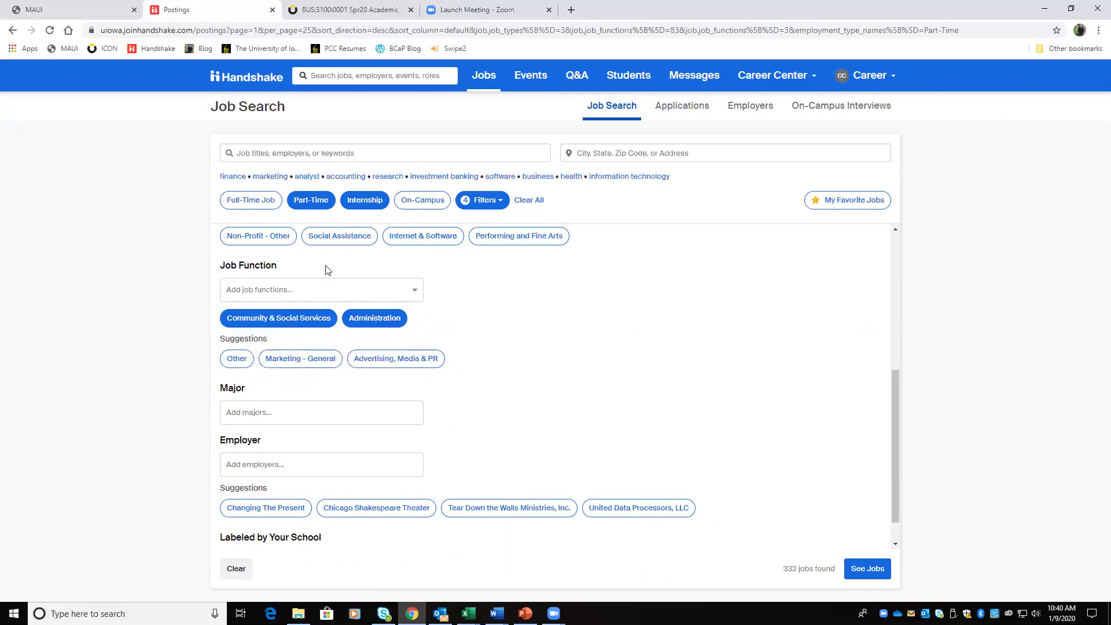
Set the job location to Iowa City, Iowa, United States of America and show the matching jobs
{"action": "left_click", "coordinate": [617, 154]}
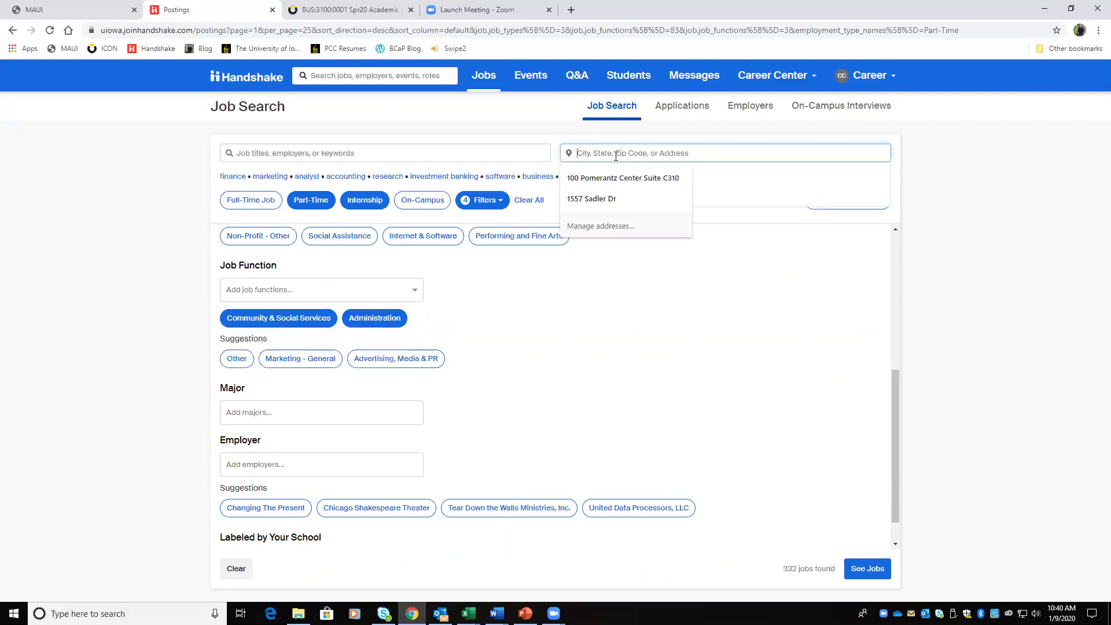
{"action": "type", "text": "Iowa City"}
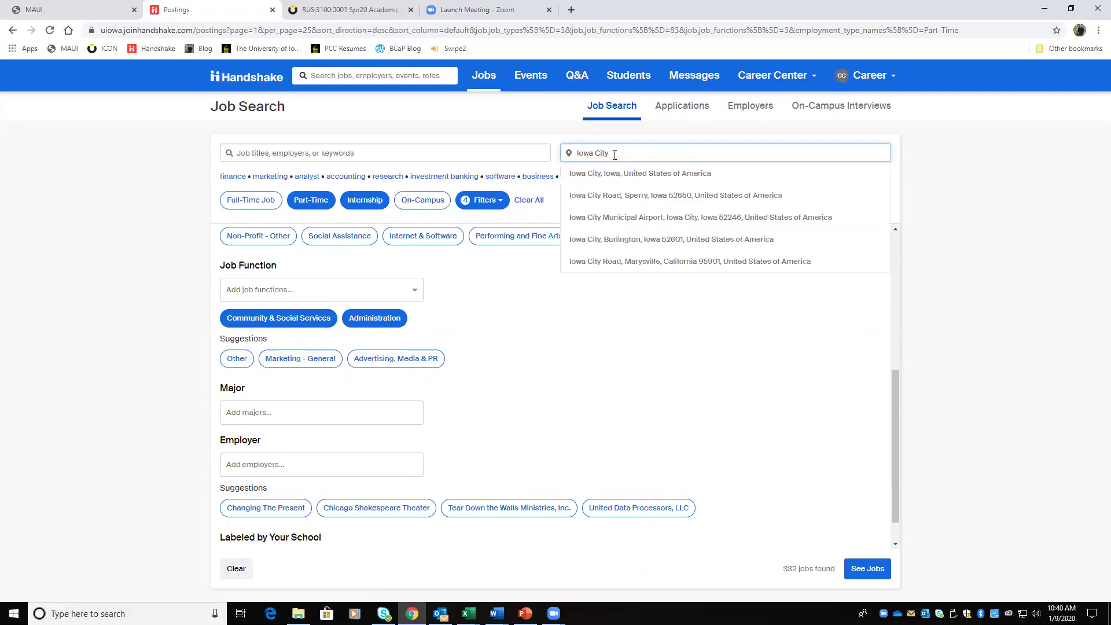
{"action": "left_click", "coordinate": [672, 177]}
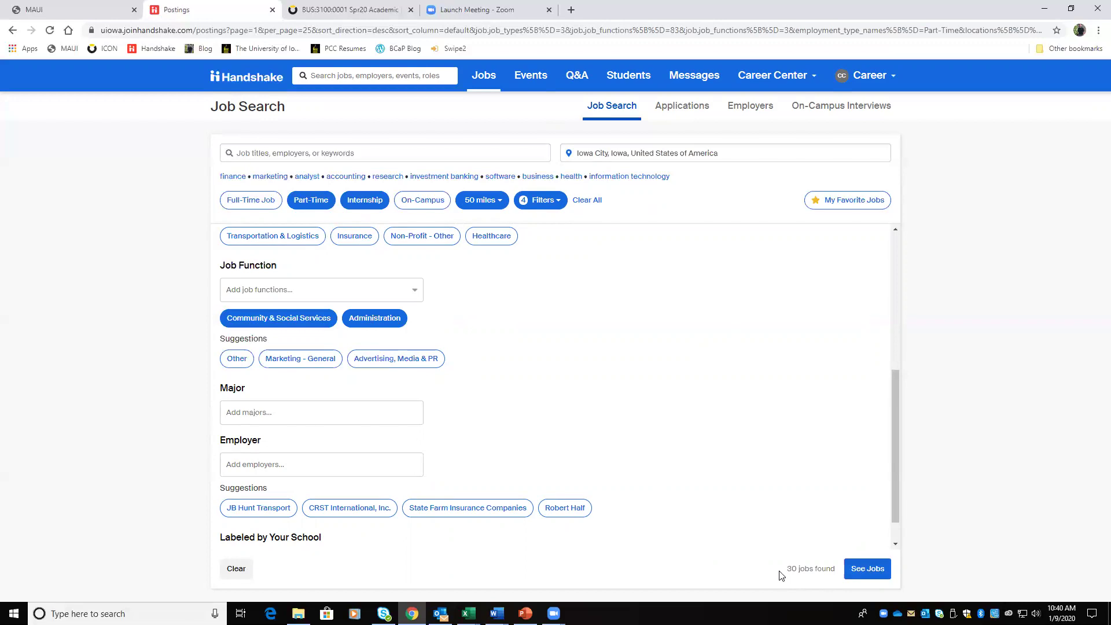
{"action": "triple_click", "coordinate": [794, 568]}
{"action": "left_click", "coordinate": [865, 570]}
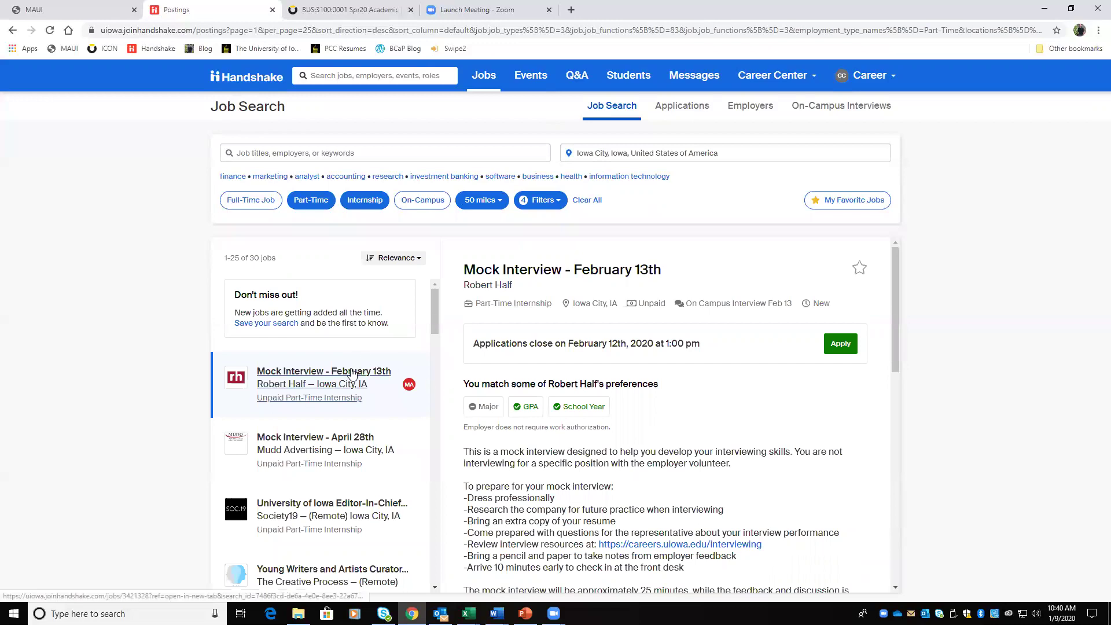
Examine the list of filtered part-time internships around Iowa City, including the mock interview postings
{"action": "scroll", "coordinate": [299, 364], "scroll_direction": "down", "scroll_amount": 4}
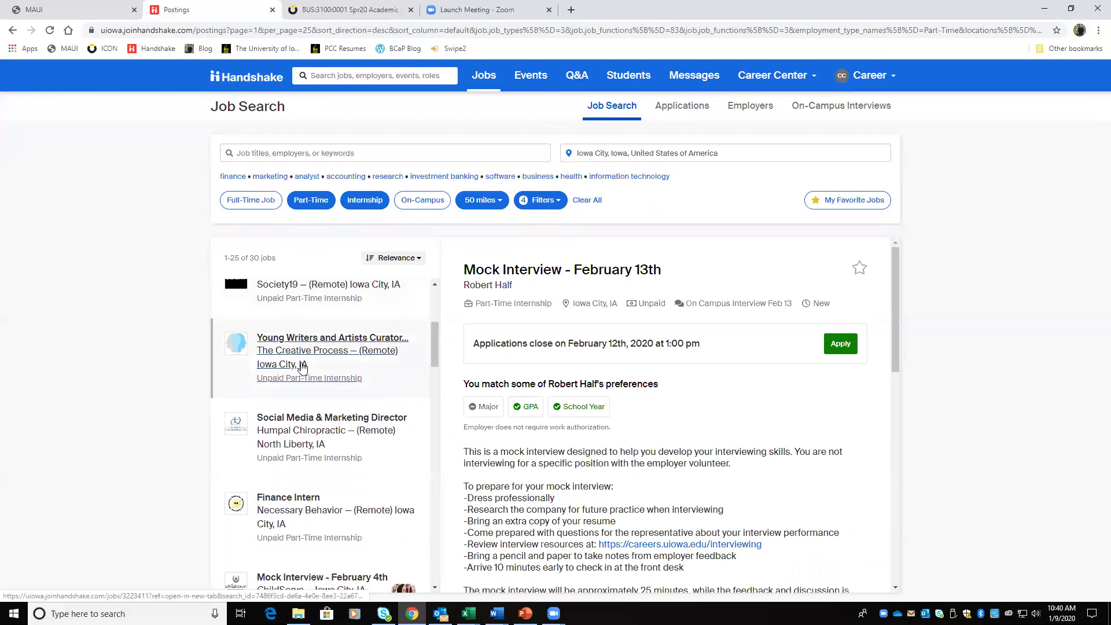
{"action": "scroll", "coordinate": [302, 366], "scroll_direction": "down", "scroll_amount": 10}
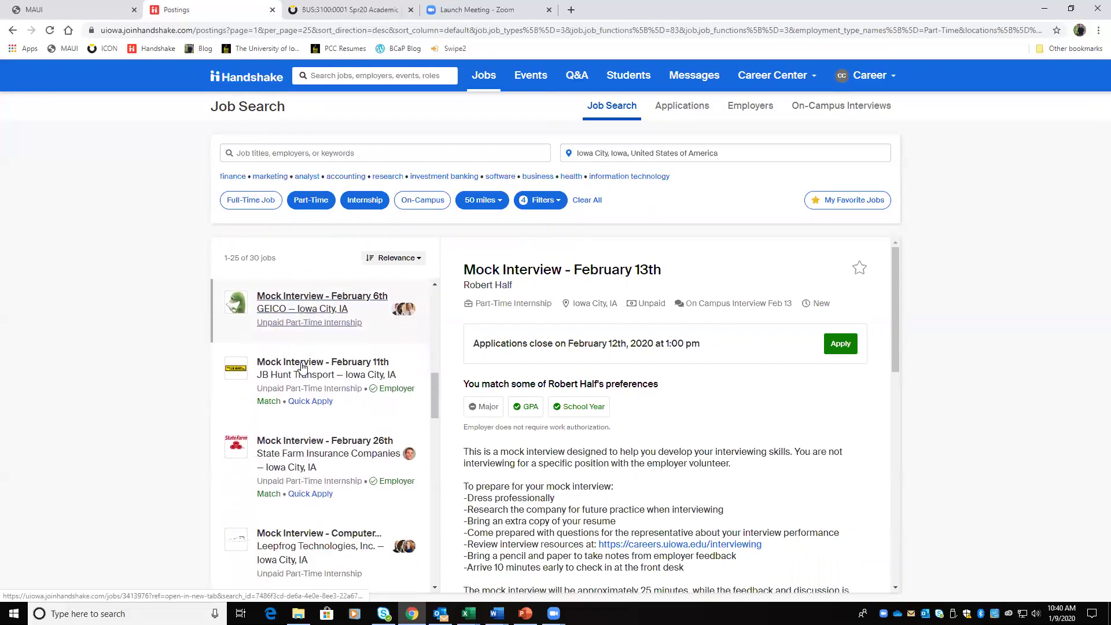
{"action": "scroll", "coordinate": [301, 367], "scroll_direction": "down", "scroll_amount": 6}
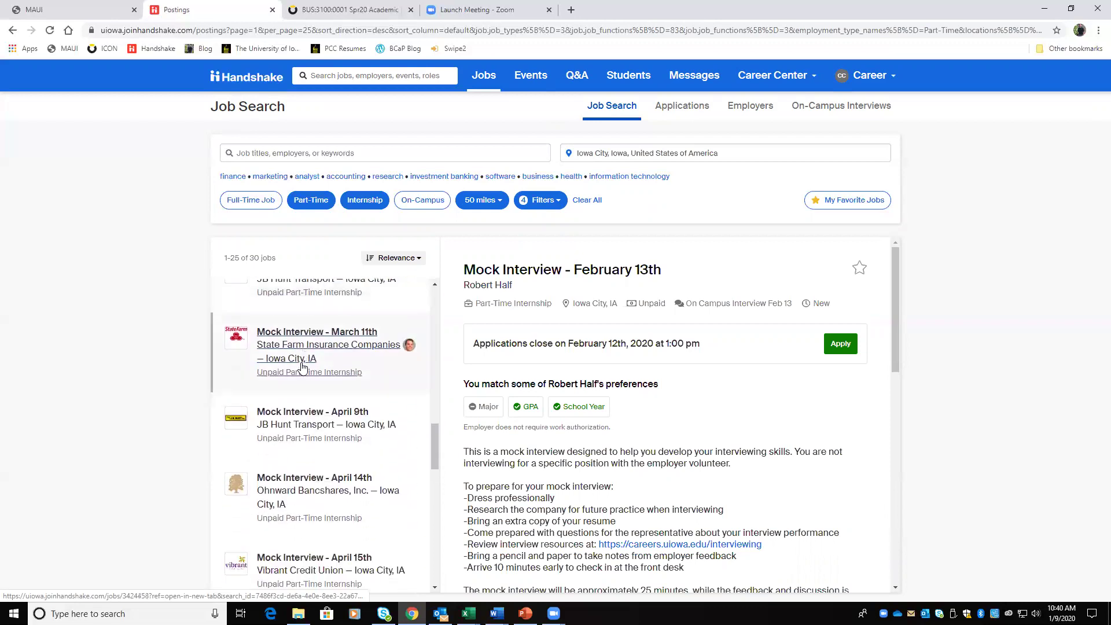
{"action": "scroll", "coordinate": [302, 367], "scroll_direction": "down", "scroll_amount": 7}
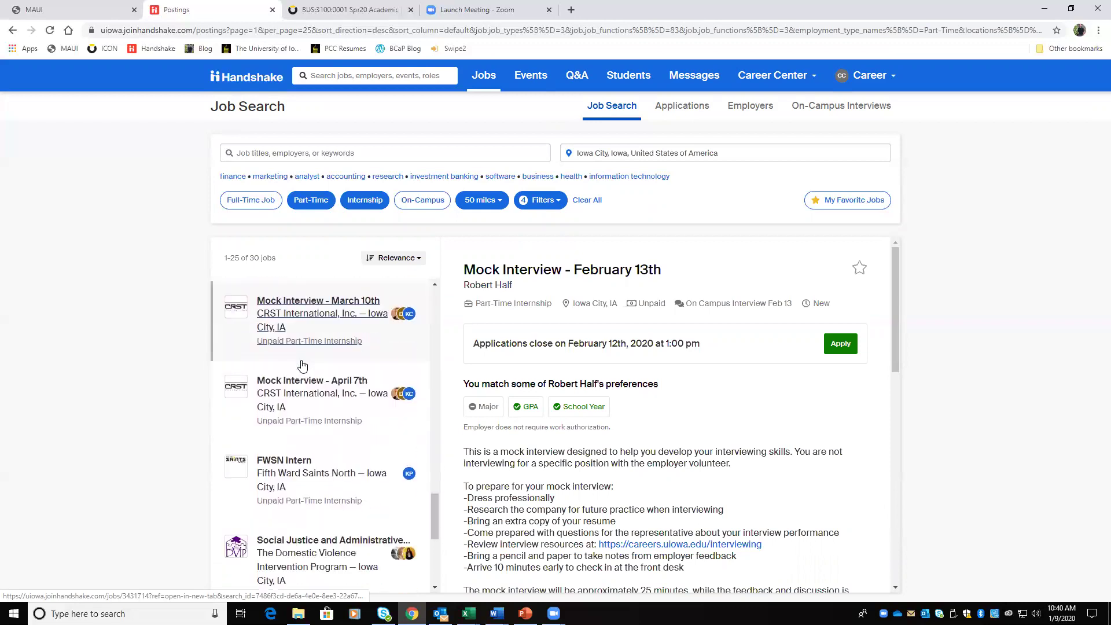
{"action": "scroll", "coordinate": [301, 364], "scroll_direction": "up", "scroll_amount": 3}
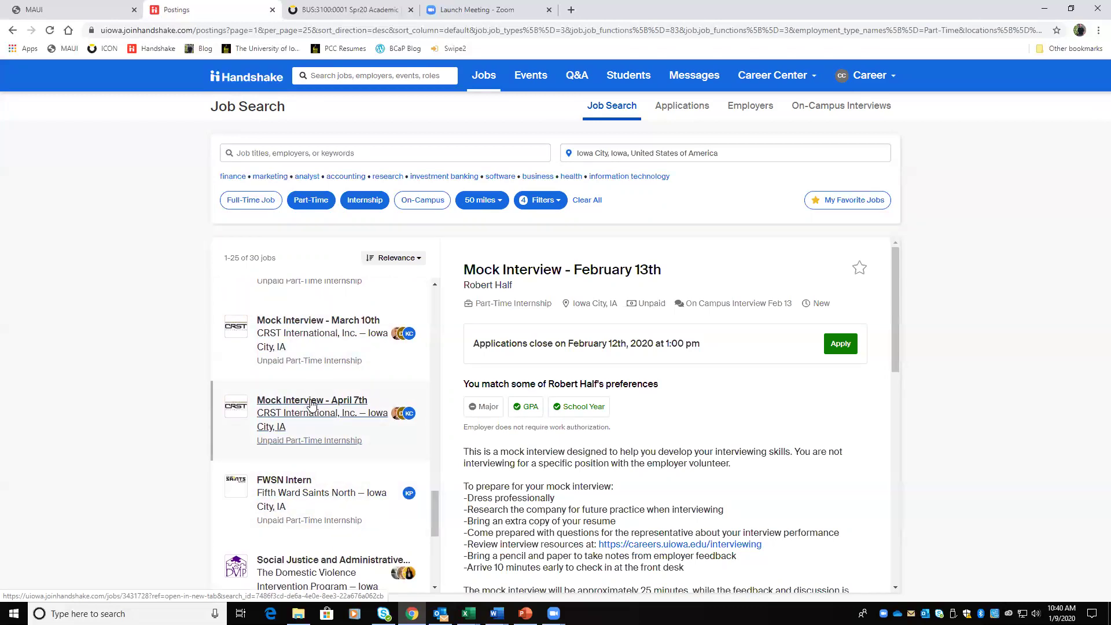
{"action": "scroll", "coordinate": [312, 403], "scroll_direction": "up", "scroll_amount": 6}
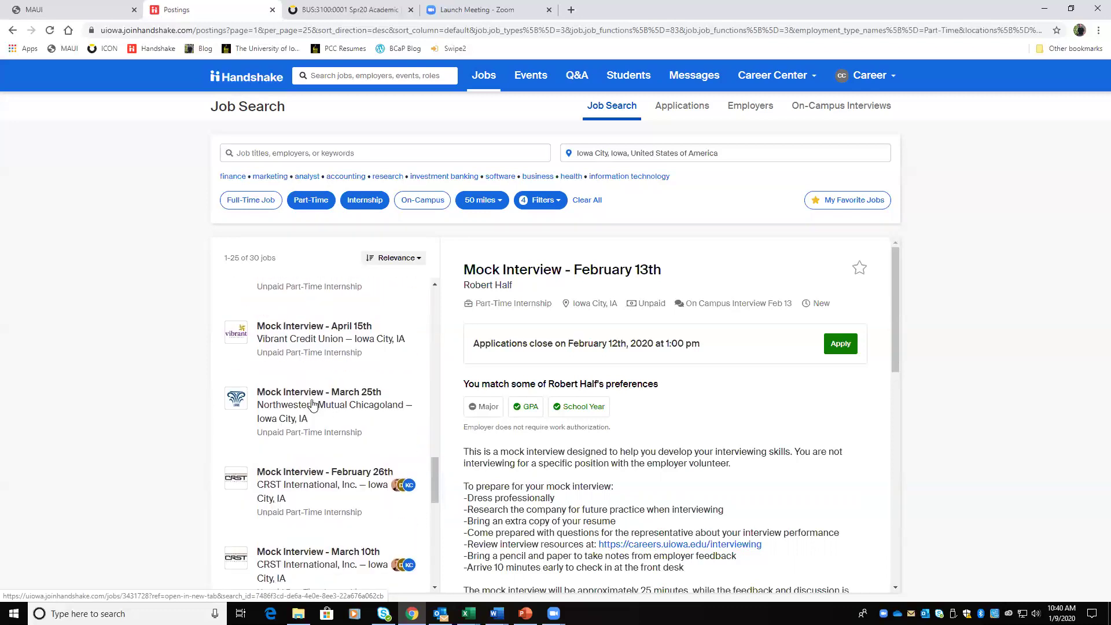
{"action": "scroll", "coordinate": [312, 404], "scroll_direction": "up", "scroll_amount": 10}
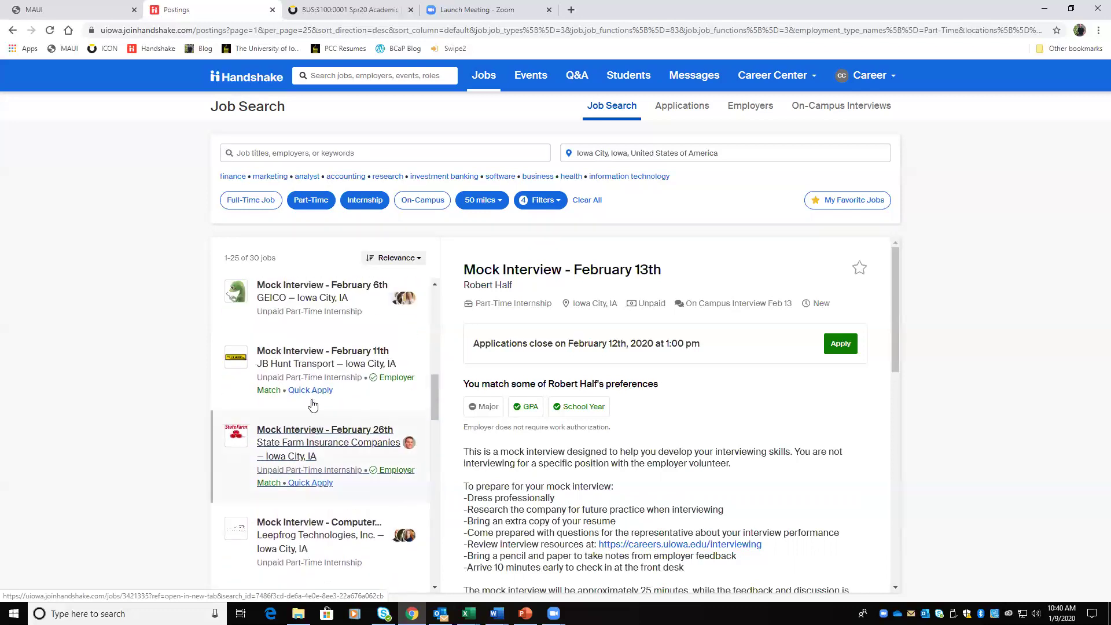
{"action": "scroll", "coordinate": [313, 404], "scroll_direction": "up", "scroll_amount": 8}
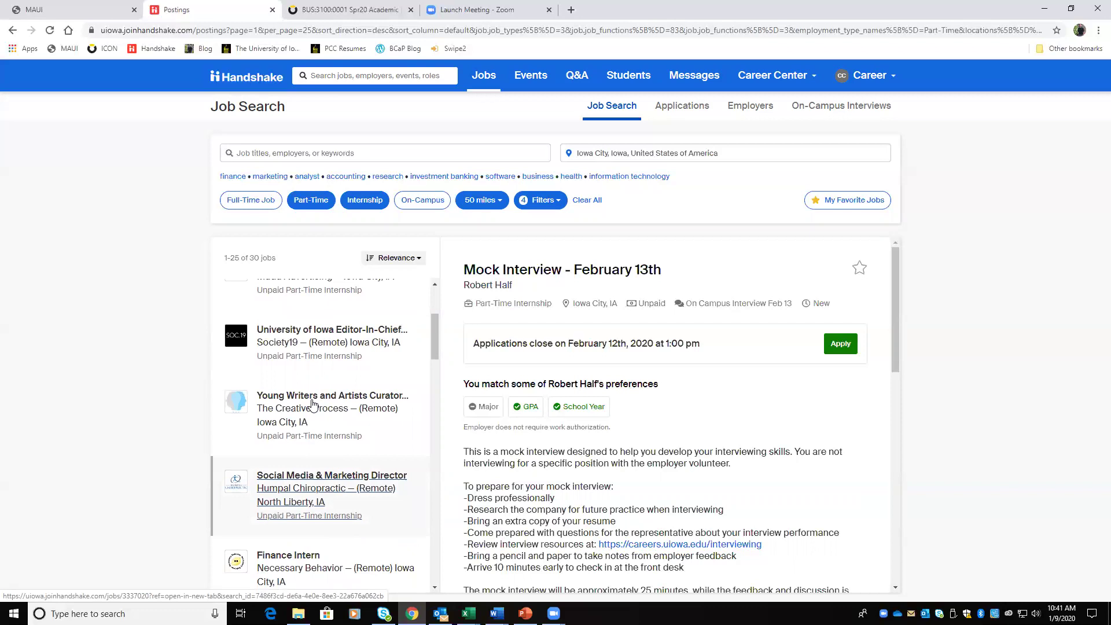
{"action": "scroll", "coordinate": [311, 404], "scroll_direction": "up", "scroll_amount": 4}
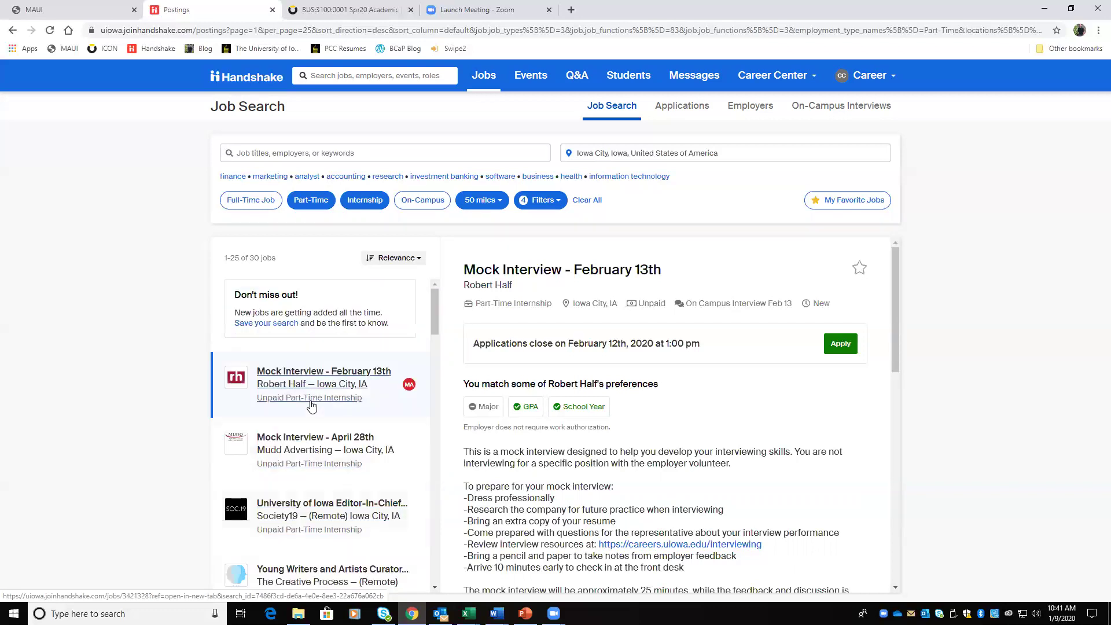
Highlight the note about new jobs being added and save the current job search
{"action": "left_click_drag", "start_coordinate": [238, 295], "coordinate": [324, 300]}
{"action": "left_click", "coordinate": [337, 301]}
{"action": "left_click", "coordinate": [287, 325]}
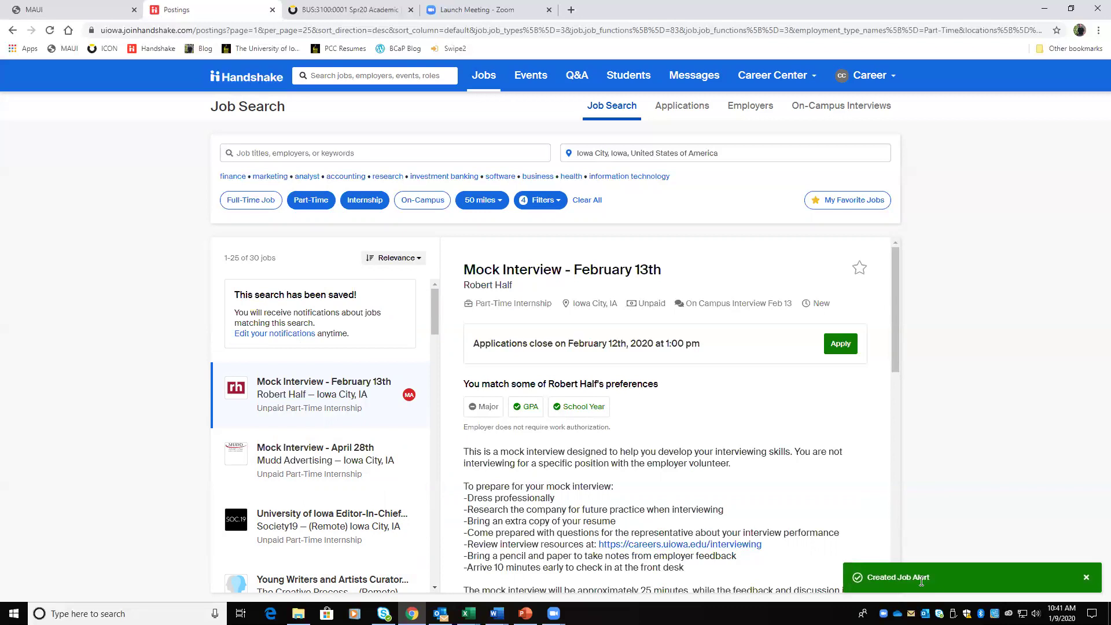
Open the saved search's notification settings and highlight its search title
{"action": "left_click", "coordinate": [299, 336]}
{"action": "left_click_drag", "start_coordinate": [560, 142], "coordinate": [398, 142]}
{"action": "left_click", "coordinate": [555, 163]}
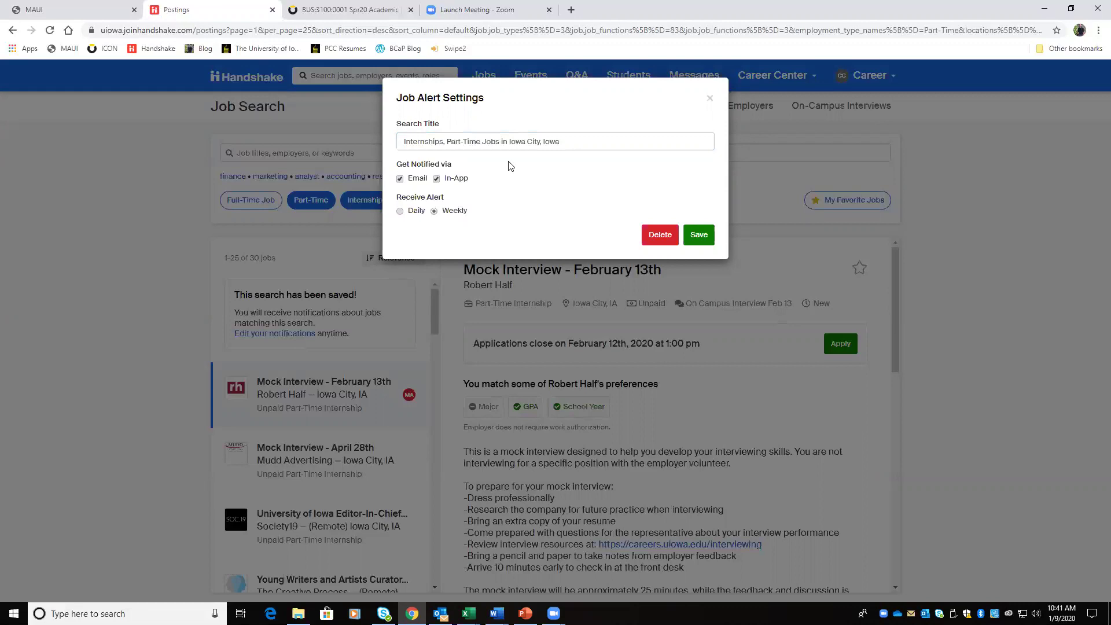
Toggle the In-App notification option and close the job alert settings without saving
{"action": "left_click", "coordinate": [436, 180]}
{"action": "left_click", "coordinate": [710, 98]}
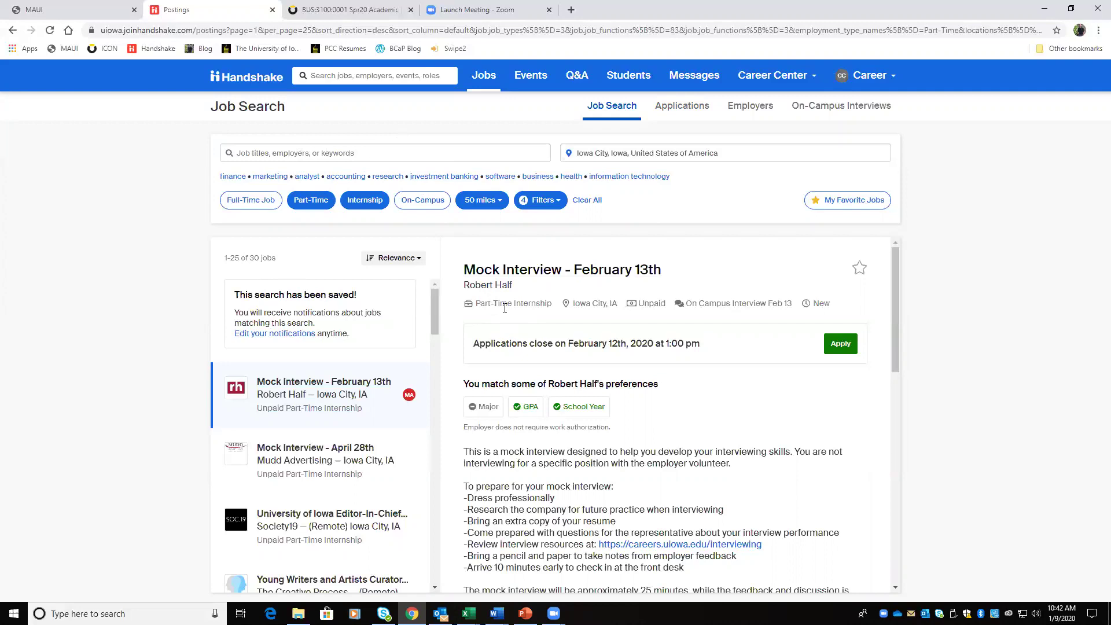
Remove the Part-Time and Internship filters, the Iowa City location and all remaining filters from the job search
{"action": "left_click", "coordinate": [311, 202]}
{"action": "left_click", "coordinate": [355, 207]}
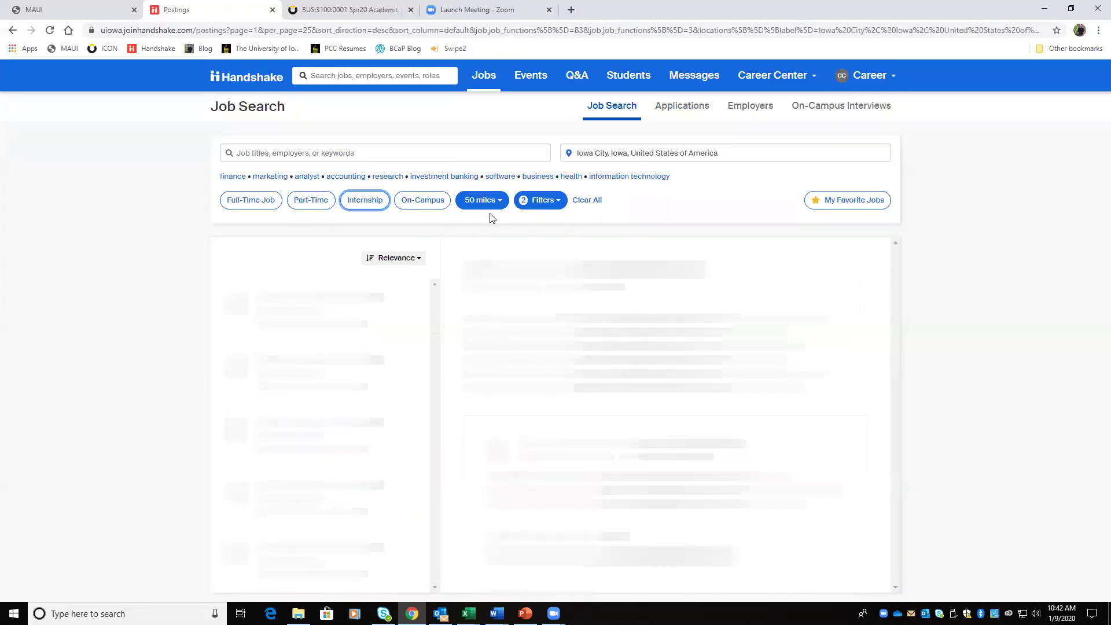
{"action": "left_click_drag", "start_coordinate": [720, 153], "coordinate": [585, 140]}
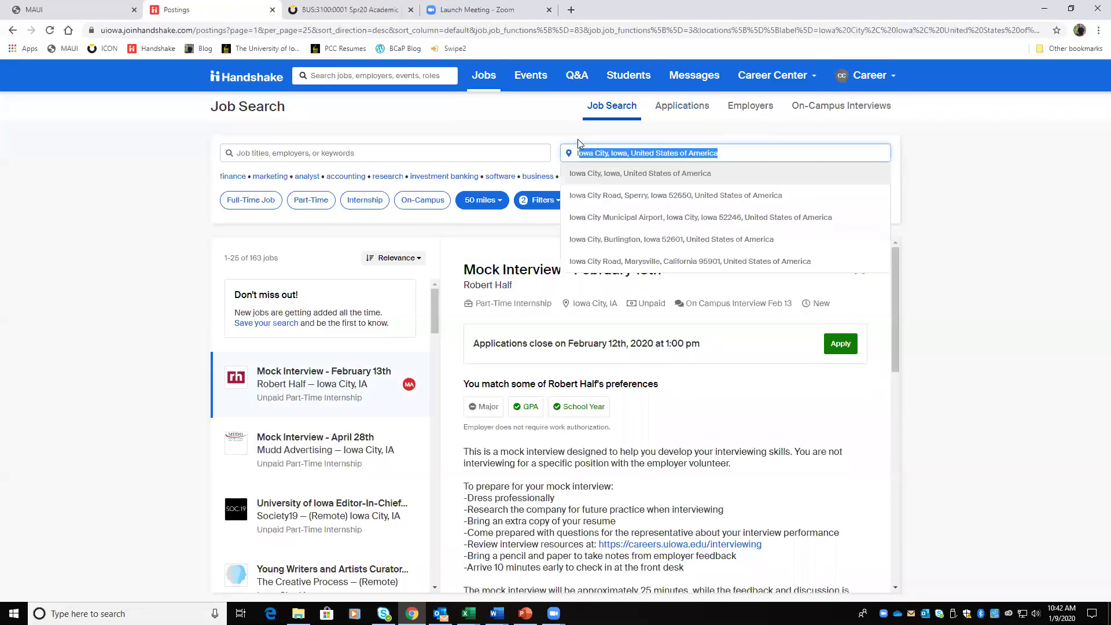
{"action": "key", "text": "BackSpace"}
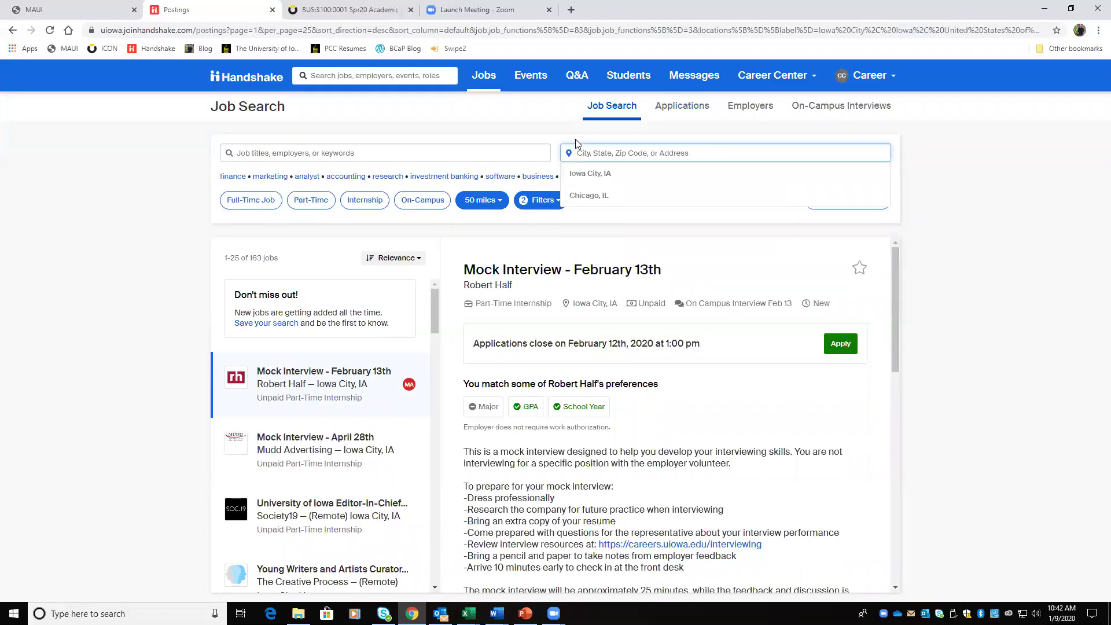
{"action": "left_click", "coordinate": [133, 282]}
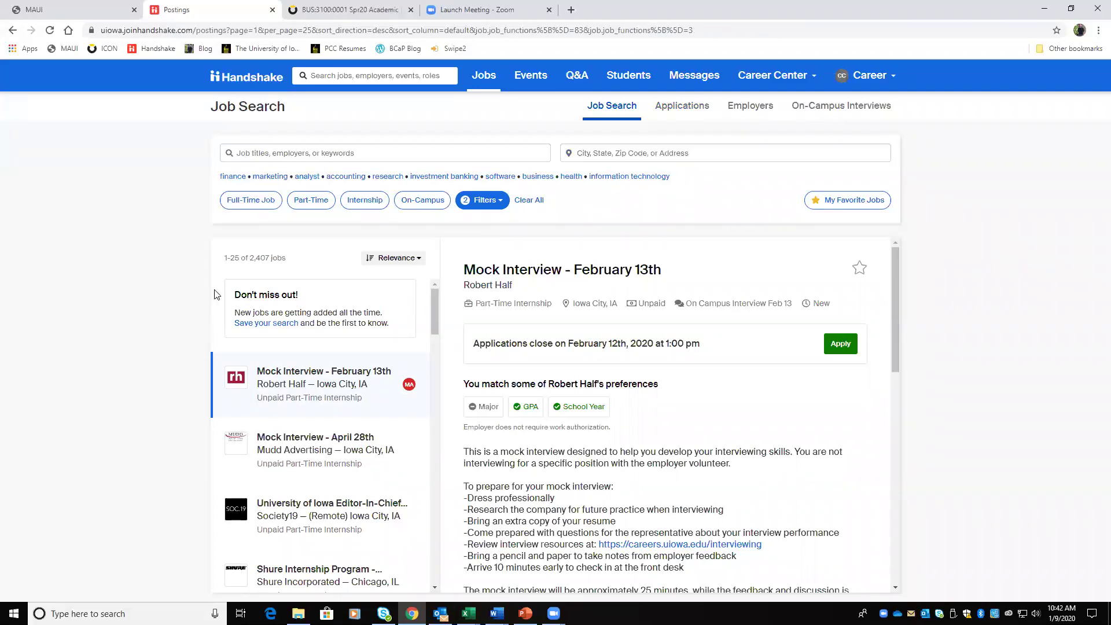
{"action": "left_click", "coordinate": [528, 200]}
Try out the On-Campus, Internship and Full-Time Job filters and turn each of them off again
{"action": "left_click", "coordinate": [415, 205]}
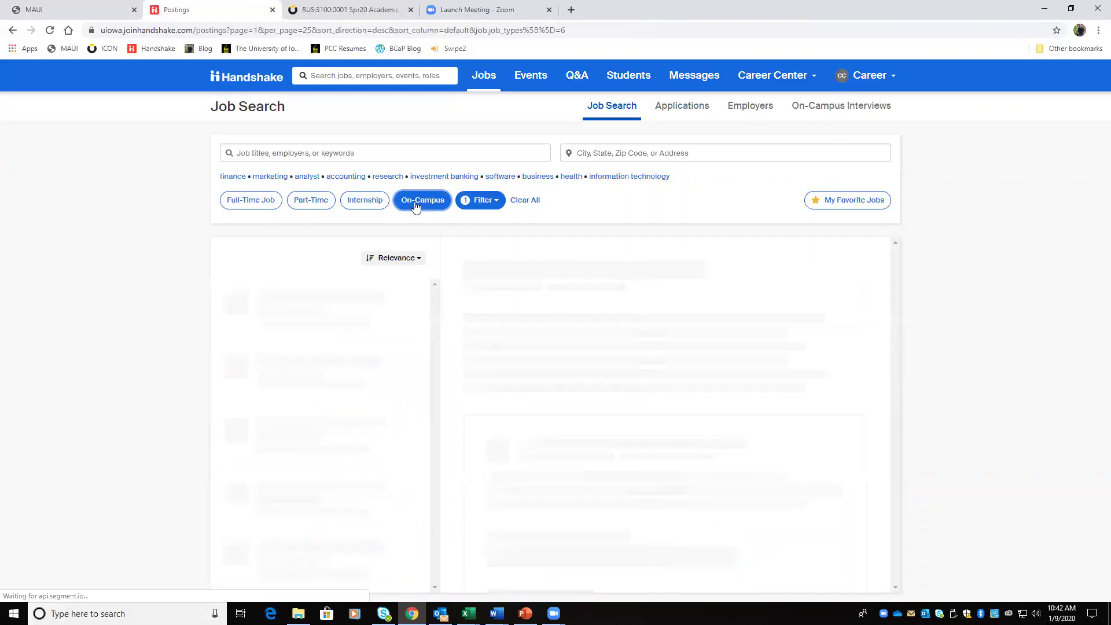
{"action": "left_click", "coordinate": [363, 201]}
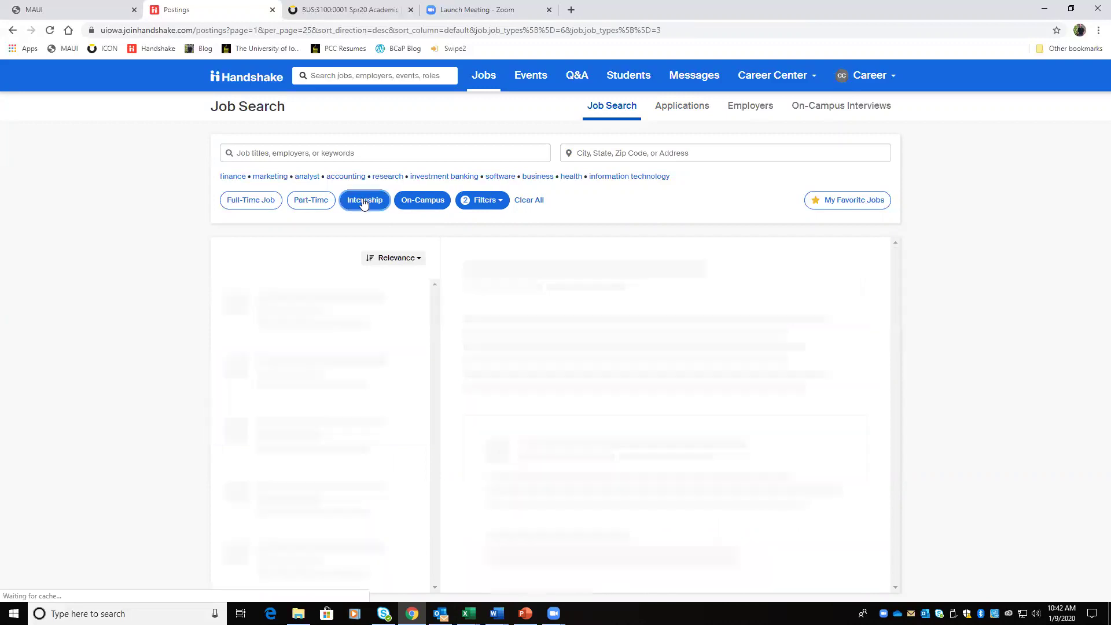
{"action": "left_click", "coordinate": [425, 203]}
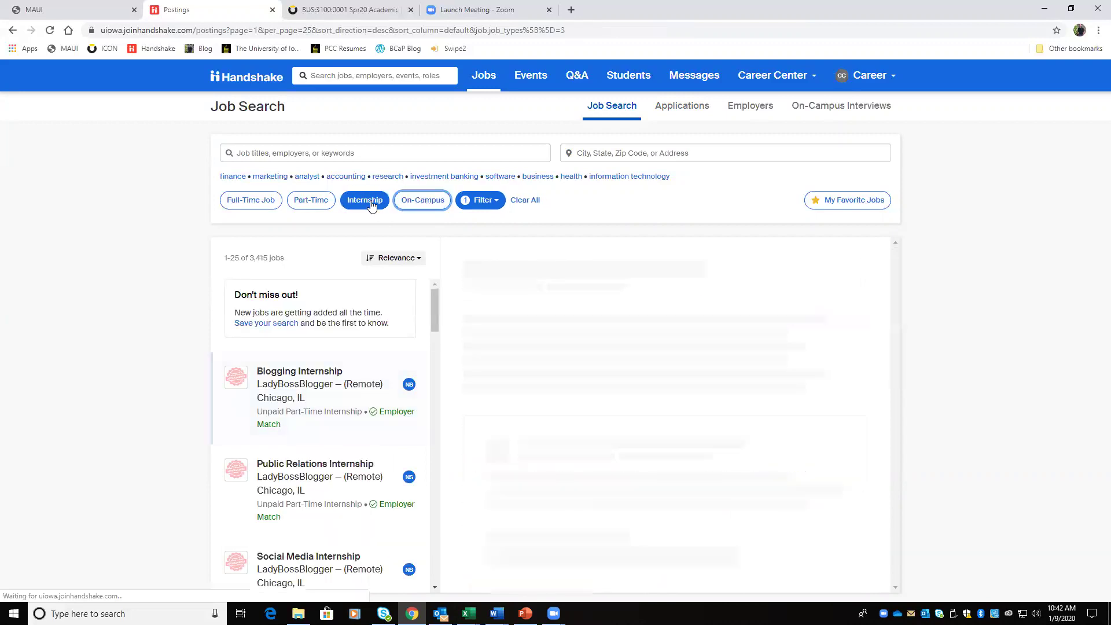
{"action": "left_click", "coordinate": [270, 204]}
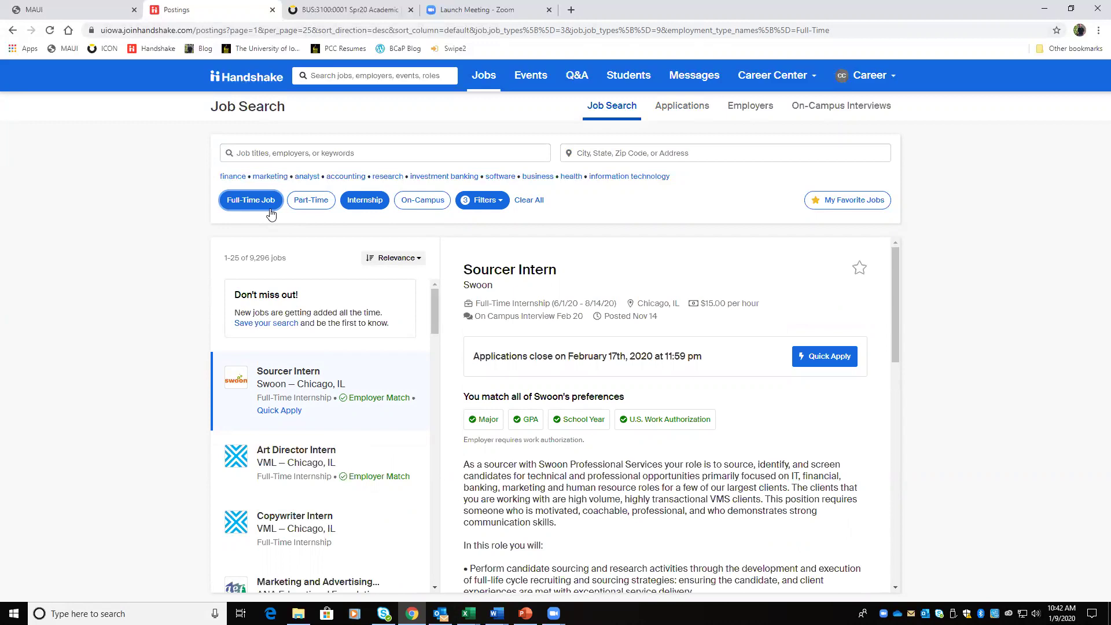
{"action": "left_click", "coordinate": [270, 209]}
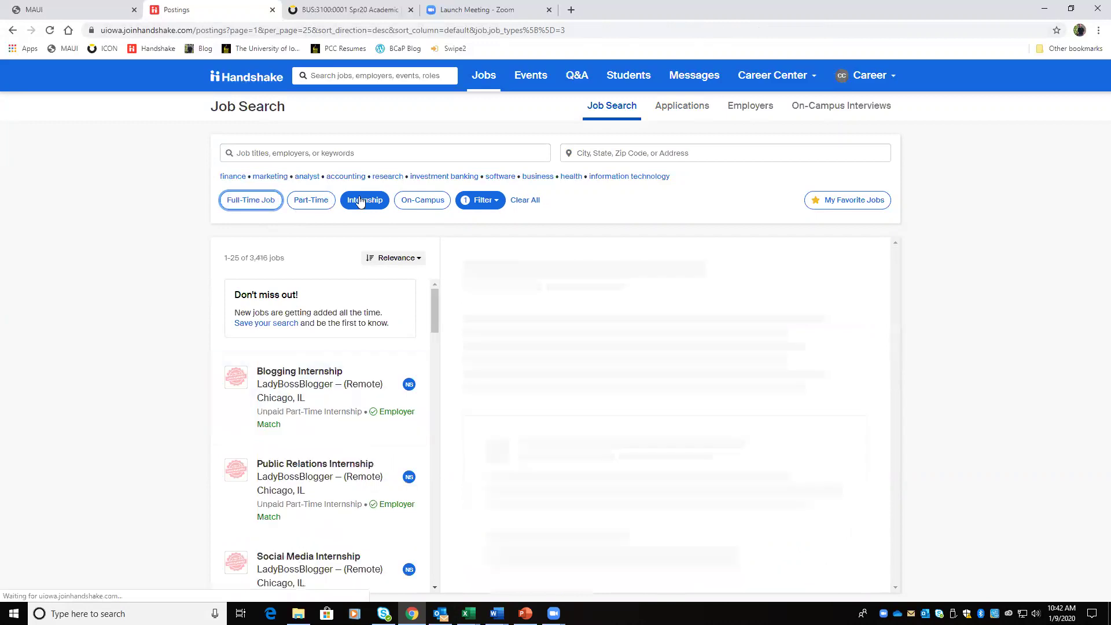
{"action": "left_click", "coordinate": [364, 200]}
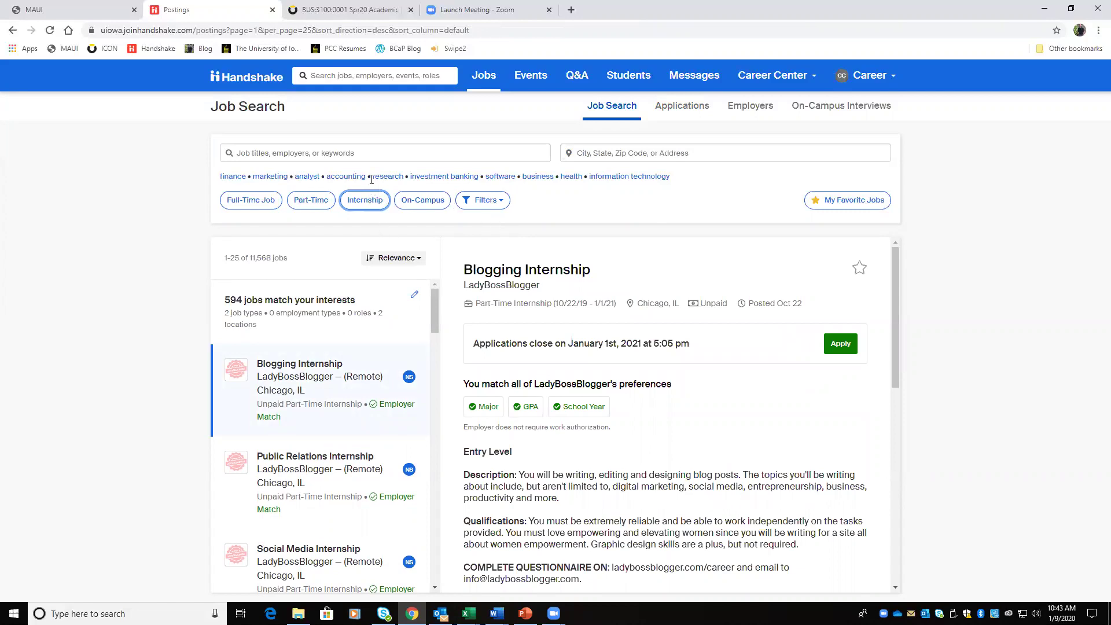
{"action": "left_click", "coordinate": [376, 154]}
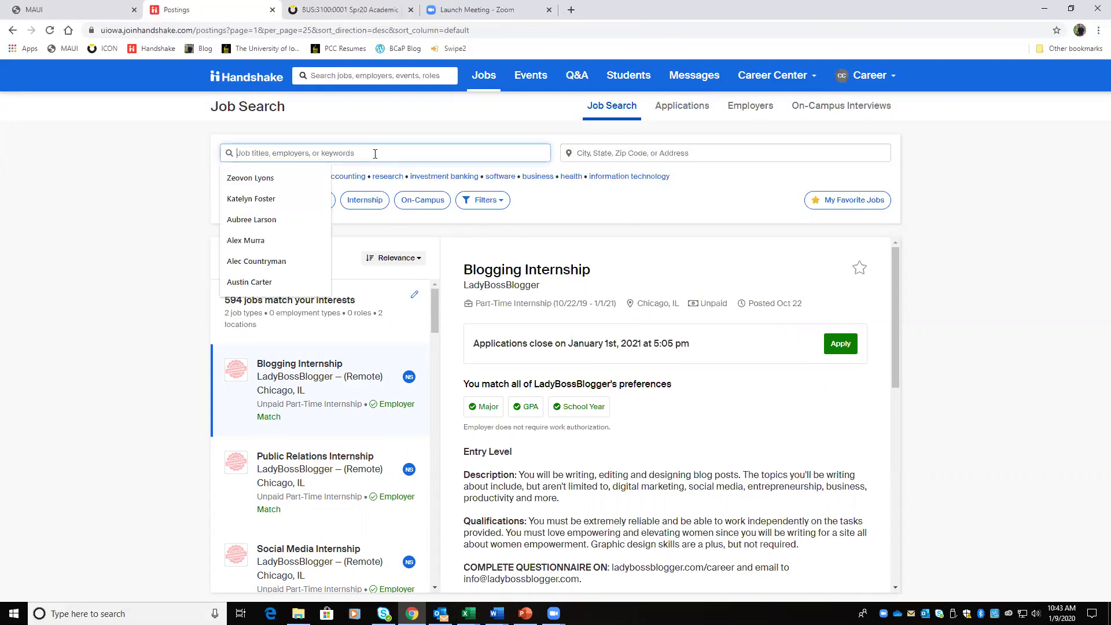
{"action": "left_click", "coordinate": [543, 207]}
{"action": "left_click", "coordinate": [362, 146]}
{"action": "left_click", "coordinate": [622, 215]}
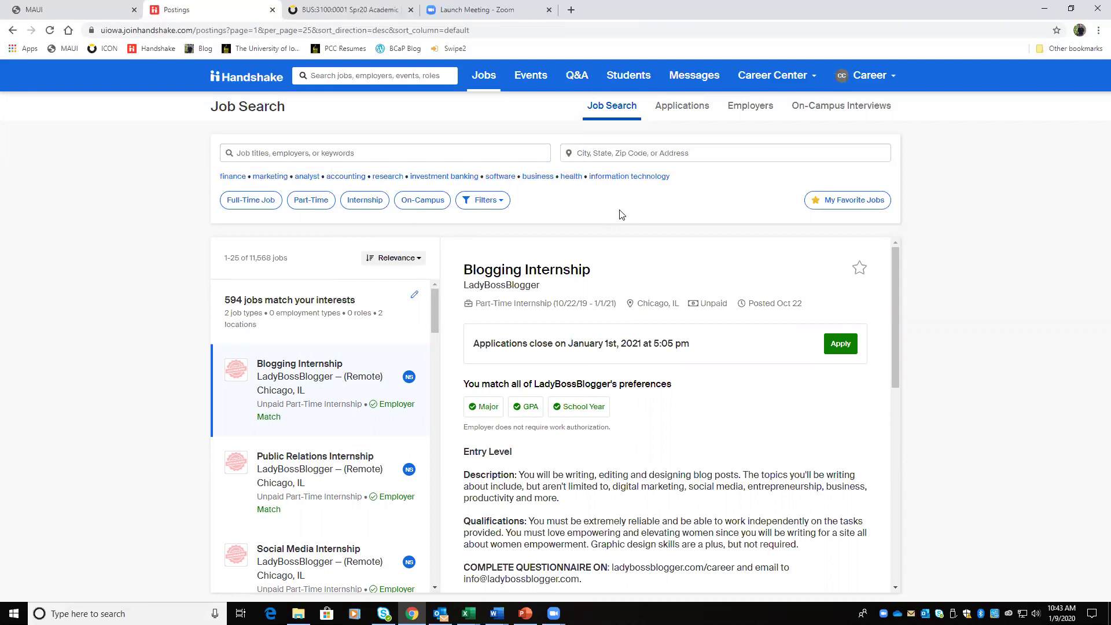
{"action": "left_click", "coordinate": [305, 150]}
{"action": "left_click", "coordinate": [557, 203]}
Open LadyBossBlogger's Public Relations Internship posting and review its description, employer details and reviews
{"action": "scroll", "coordinate": [707, 390], "scroll_direction": "down", "scroll_amount": 1}
{"action": "scroll", "coordinate": [715, 402], "scroll_direction": "up", "scroll_amount": 1}
{"action": "scroll", "coordinate": [391, 387], "scroll_direction": "down", "scroll_amount": 1}
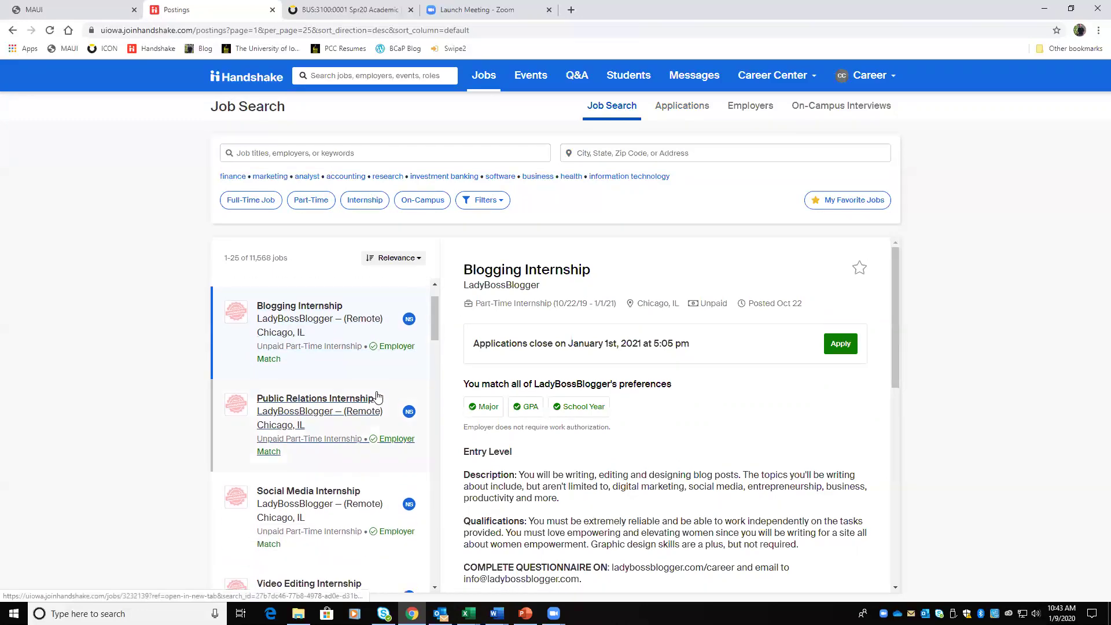
{"action": "left_click", "coordinate": [318, 411]}
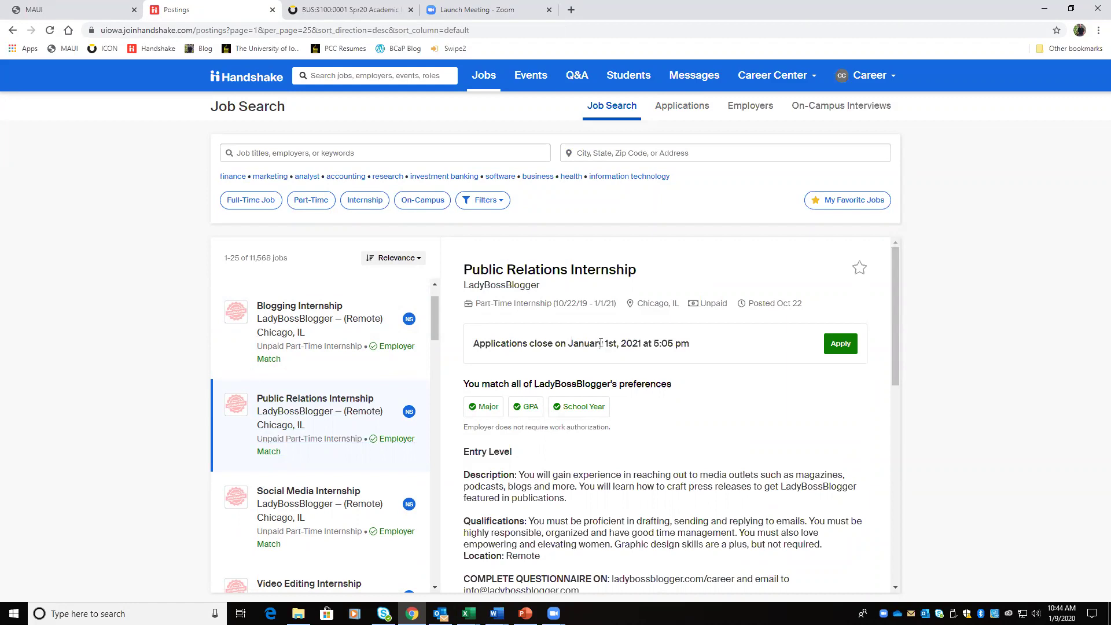
{"action": "scroll", "coordinate": [605, 341], "scroll_direction": "down", "scroll_amount": 3}
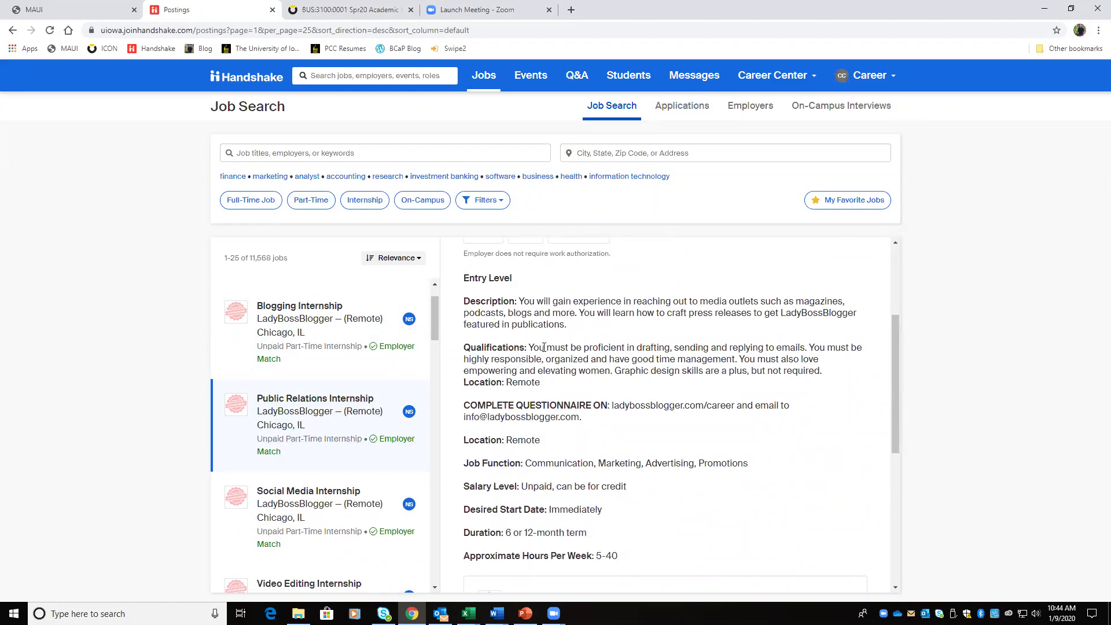
{"action": "scroll", "coordinate": [544, 348], "scroll_direction": "down", "scroll_amount": 3}
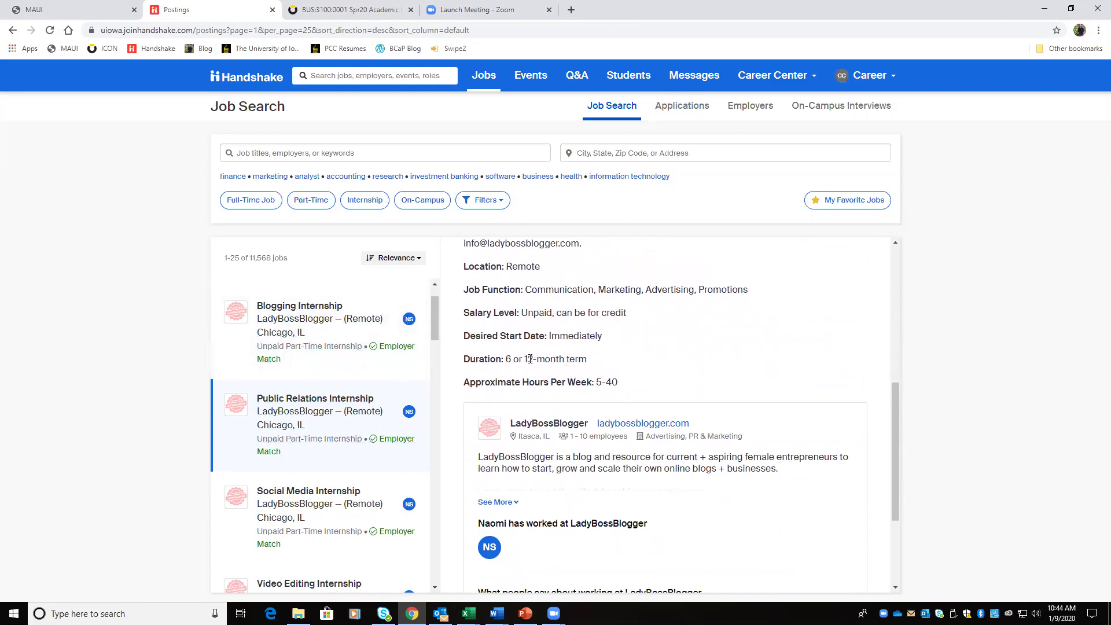
{"action": "scroll", "coordinate": [666, 394], "scroll_direction": "down", "scroll_amount": 3}
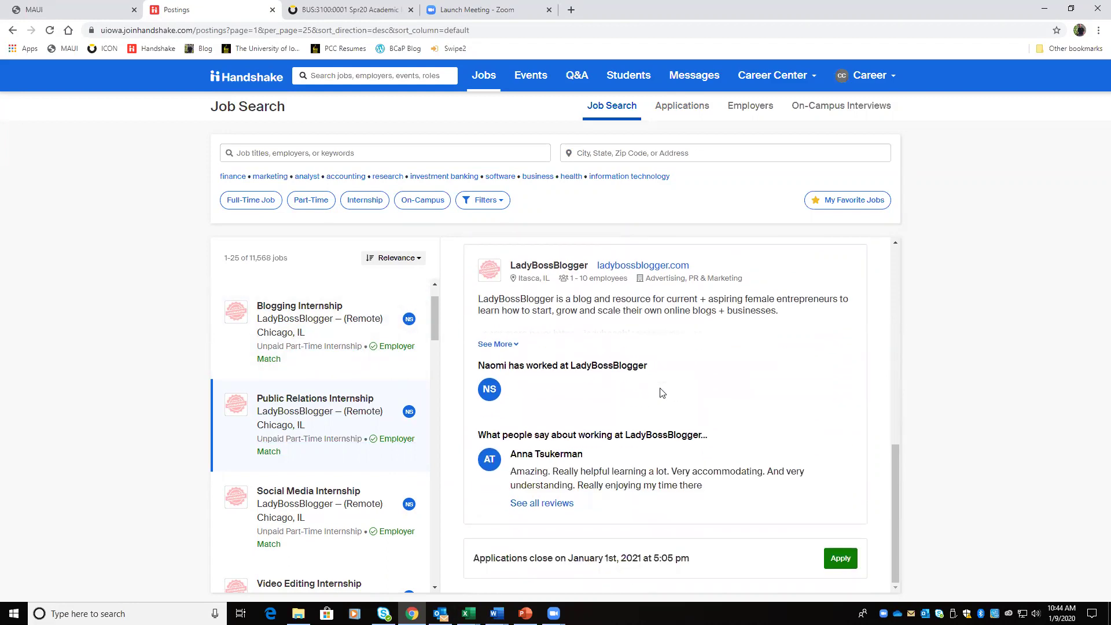
{"action": "scroll", "coordinate": [662, 393], "scroll_direction": "up", "scroll_amount": 10}
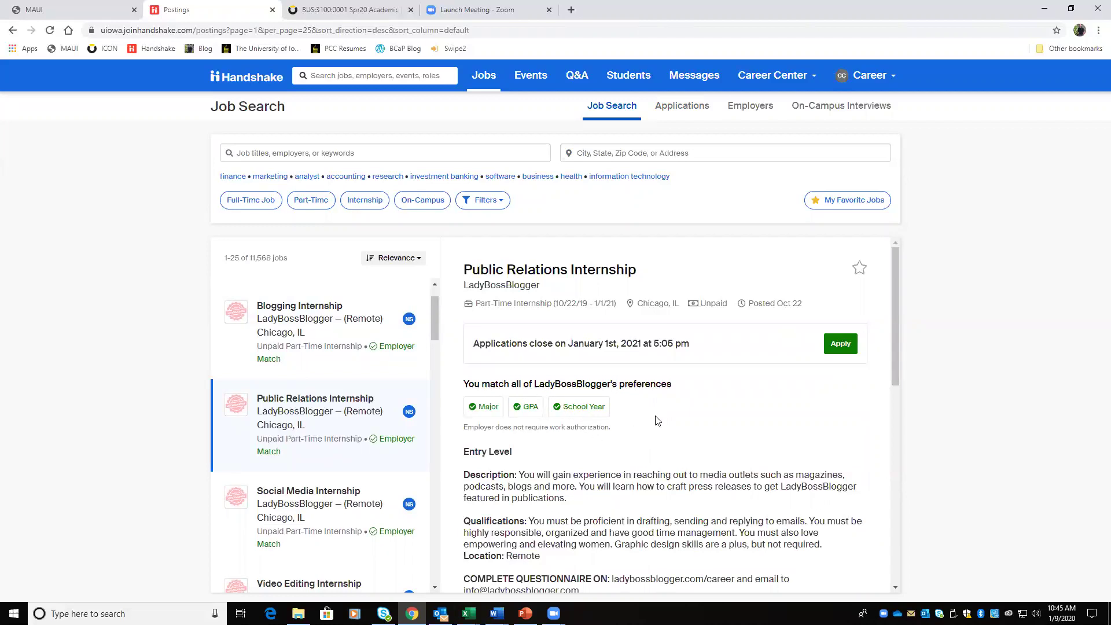
Highlight the qualifications paragraph in the Public Relations Internship posting
{"action": "scroll", "coordinate": [658, 420], "scroll_direction": "down", "scroll_amount": 1}
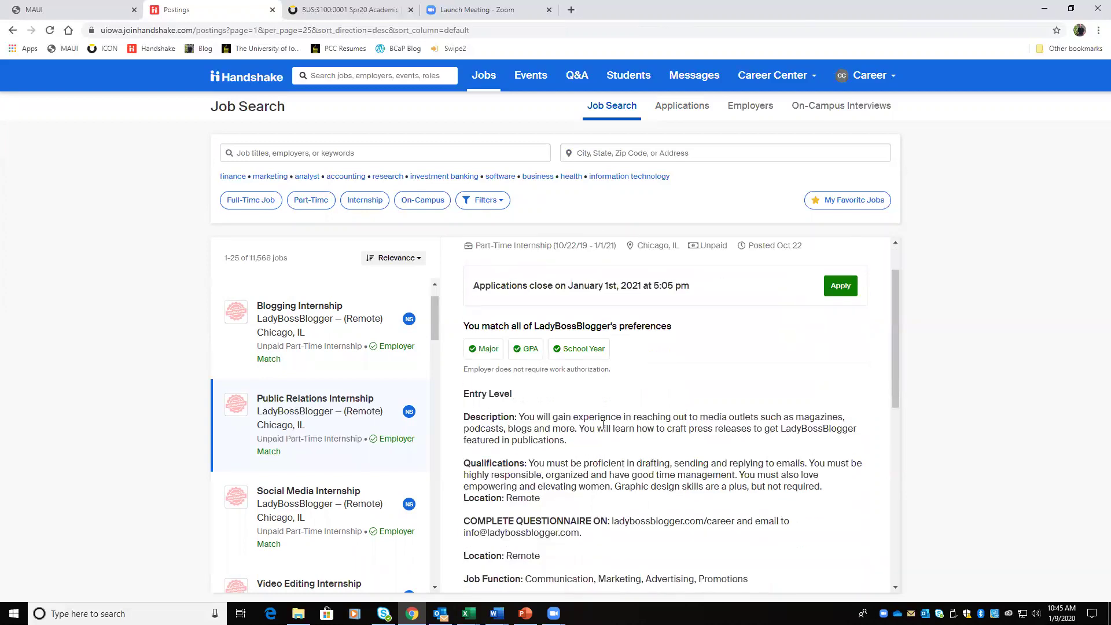
{"action": "left_click_drag", "start_coordinate": [467, 467], "coordinate": [566, 504]}
{"action": "left_click", "coordinate": [565, 504]}
{"action": "scroll", "coordinate": [561, 505], "scroll_direction": "up", "scroll_amount": 1}
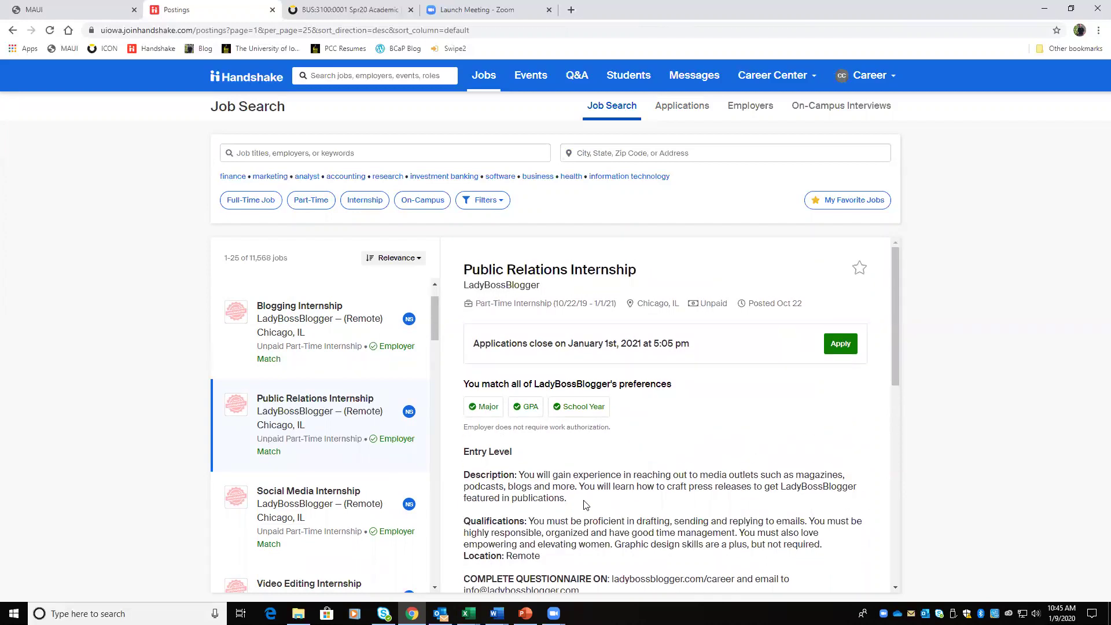
Open the application form for the Public Relations Internship, check its resume and cover letter choices, and close it without submitting
{"action": "left_click", "coordinate": [832, 345]}
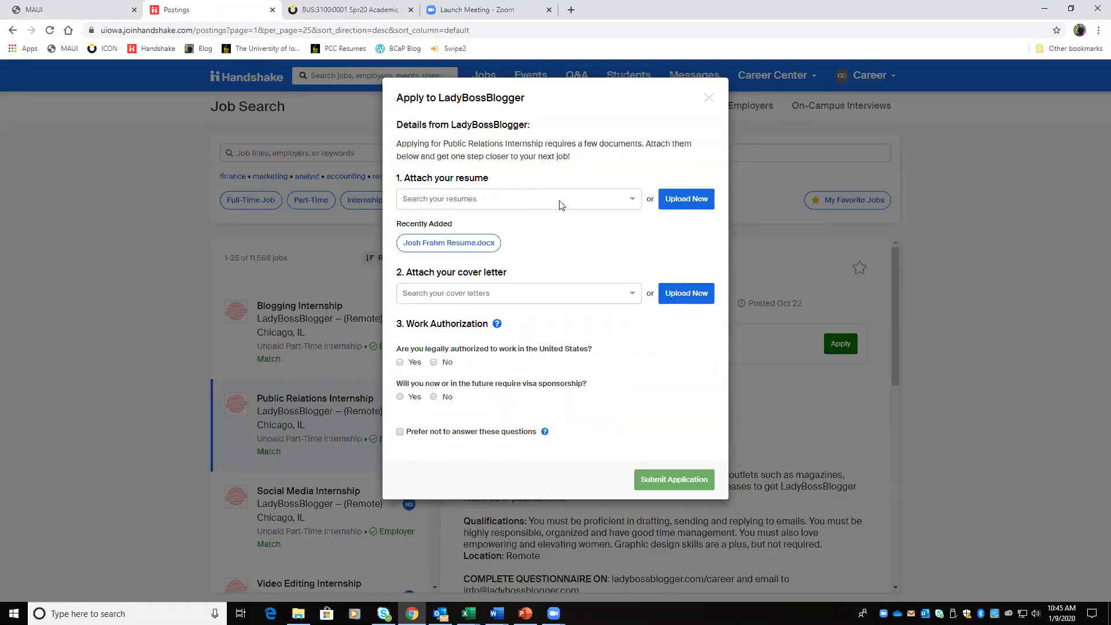
{"action": "left_click", "coordinate": [442, 197]}
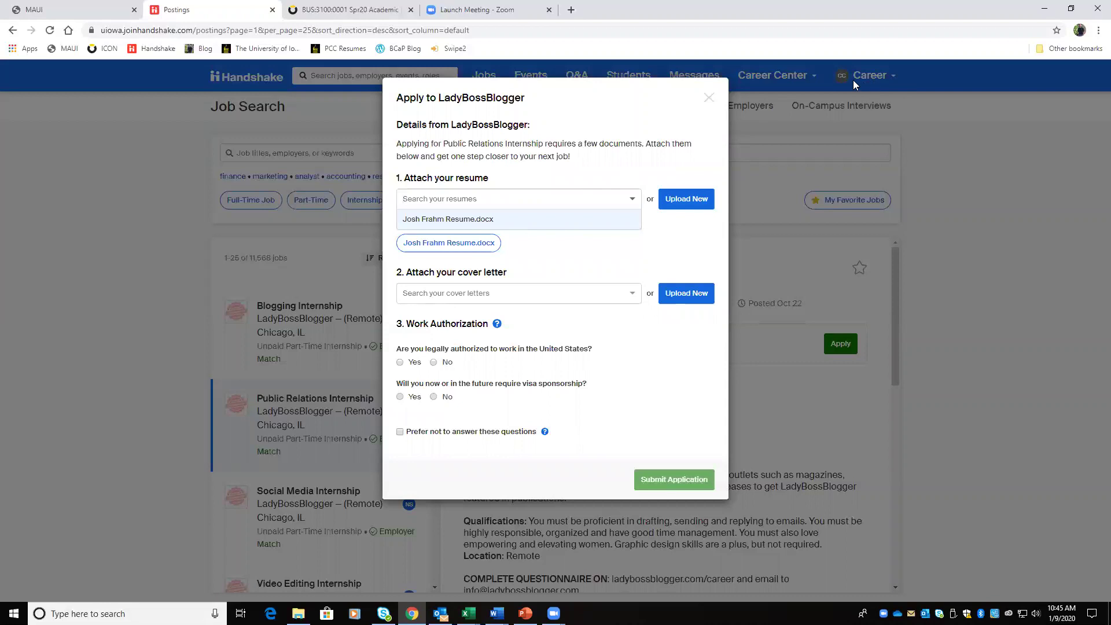
{"action": "left_click", "coordinate": [544, 246]}
{"action": "left_click", "coordinate": [502, 293]}
{"action": "left_click", "coordinate": [544, 262]}
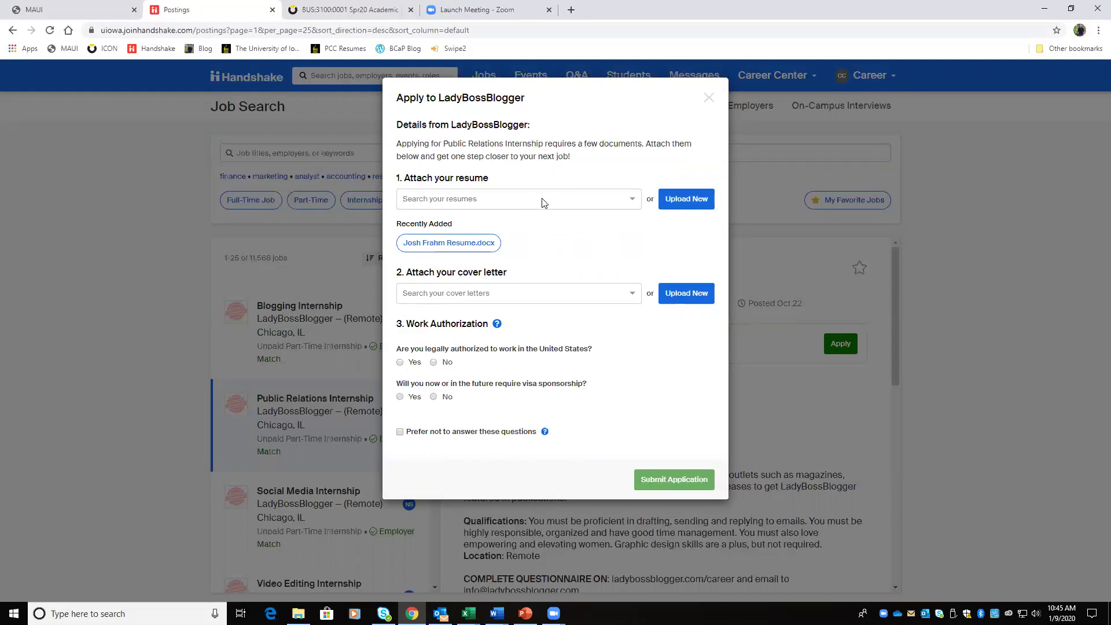
{"action": "left_click", "coordinate": [707, 99]}
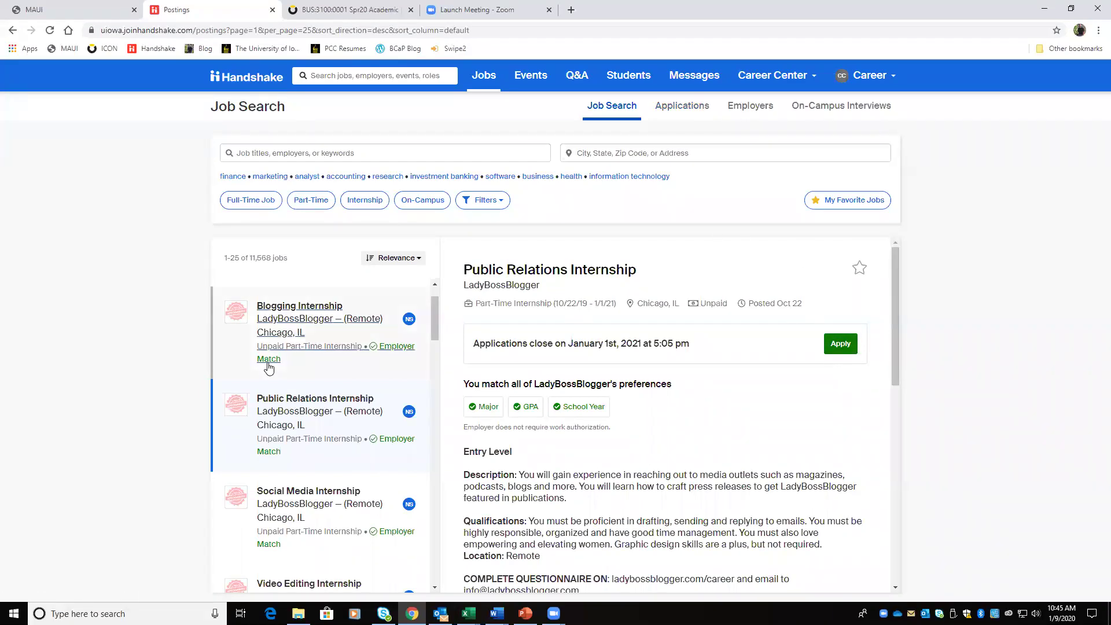
Filter the job search to internships located in Iowa City, IA
{"action": "left_click", "coordinate": [371, 202]}
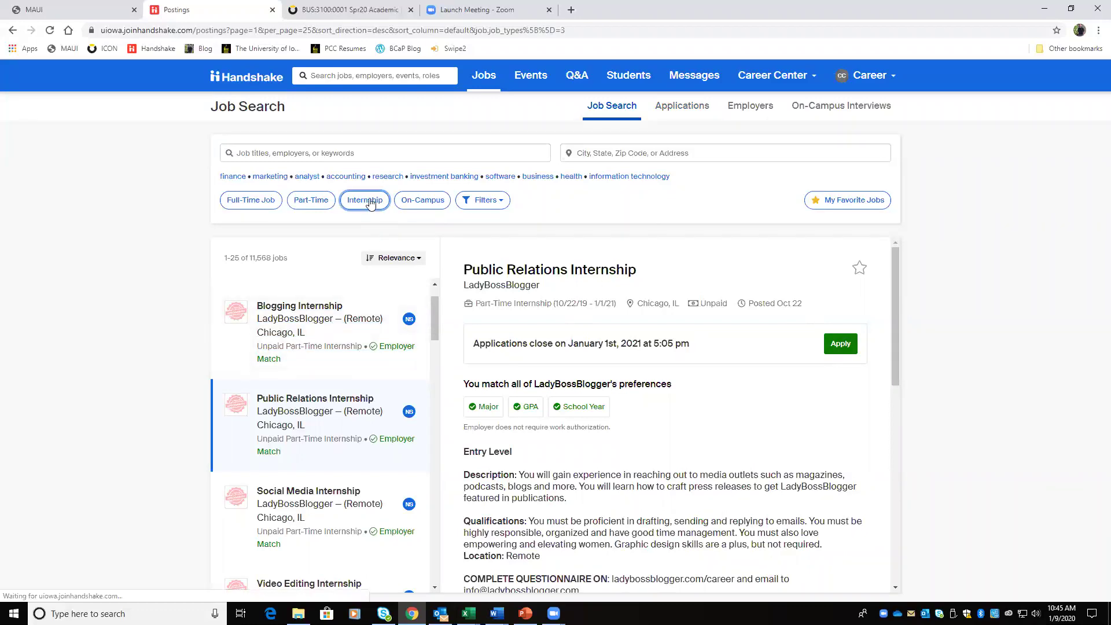
{"action": "left_click", "coordinate": [637, 153]}
{"action": "left_click", "coordinate": [596, 173]}
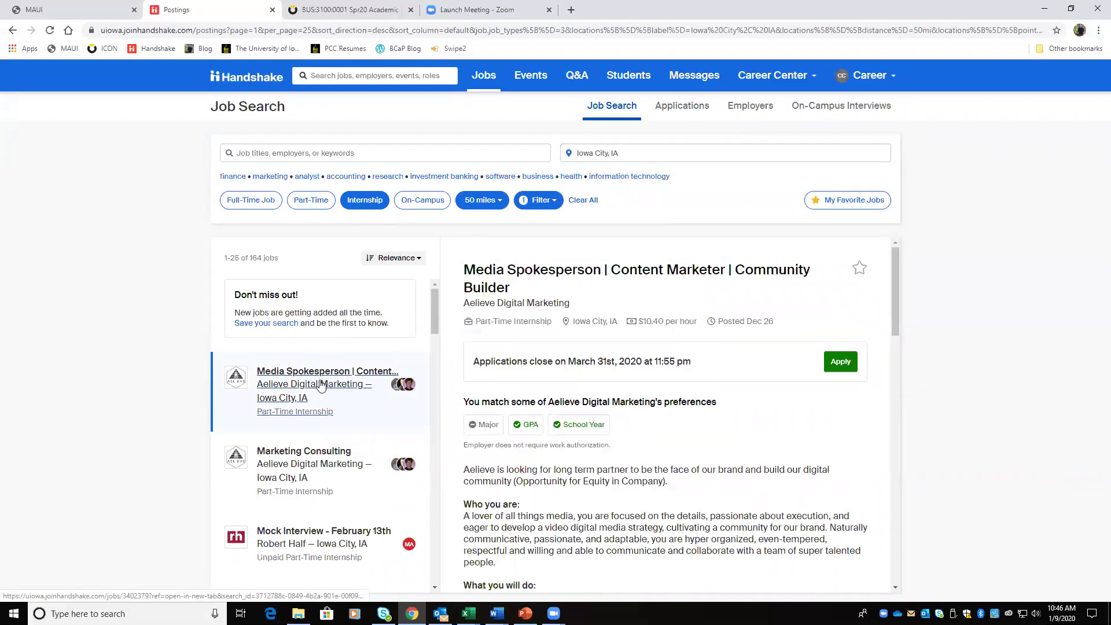
Browse the Iowa City internships, opening the Marketing Consulting and Mock Interview - February 13th postings
{"action": "scroll", "coordinate": [318, 387], "scroll_direction": "down", "scroll_amount": 2}
{"action": "left_click", "coordinate": [309, 379]}
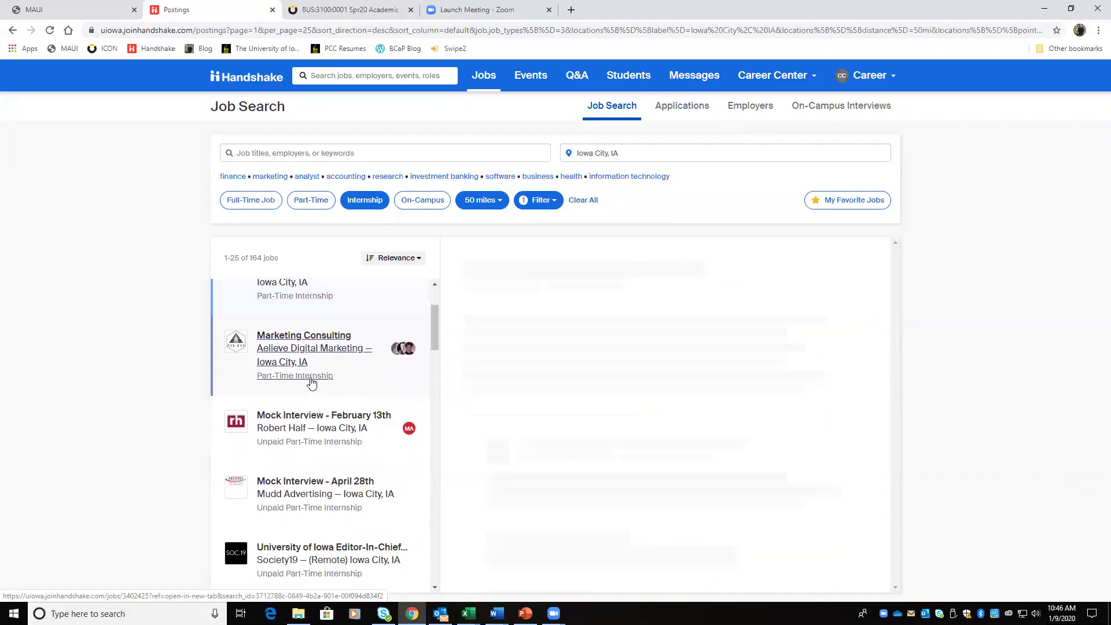
{"action": "left_click", "coordinate": [309, 430]}
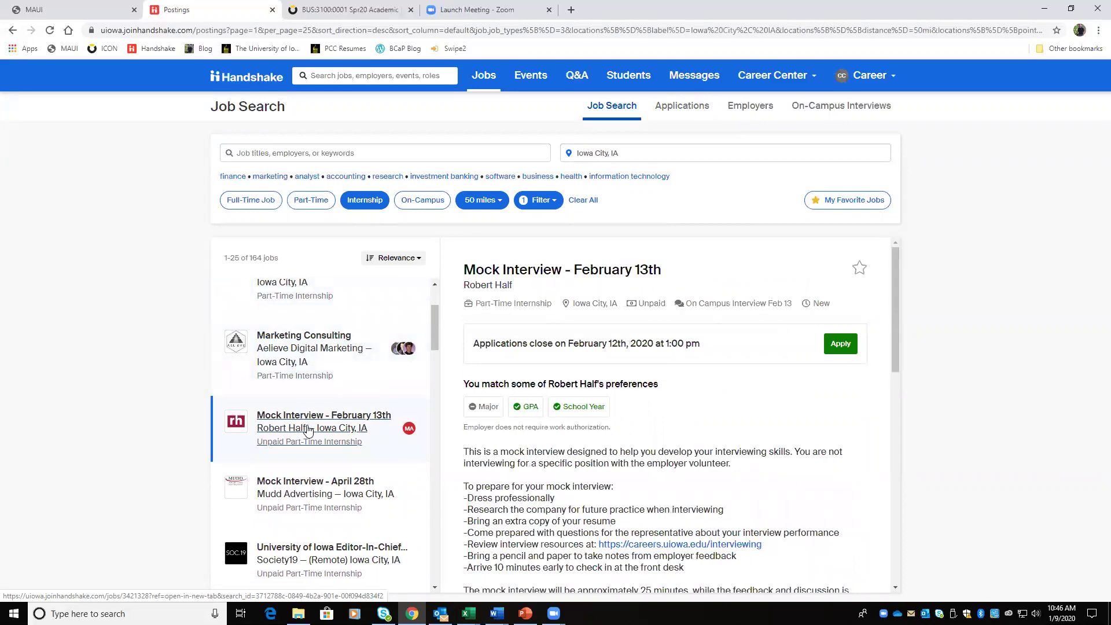
{"action": "scroll", "coordinate": [306, 454], "scroll_direction": "down", "scroll_amount": 1}
{"action": "scroll", "coordinate": [309, 504], "scroll_direction": "up", "scroll_amount": 1}
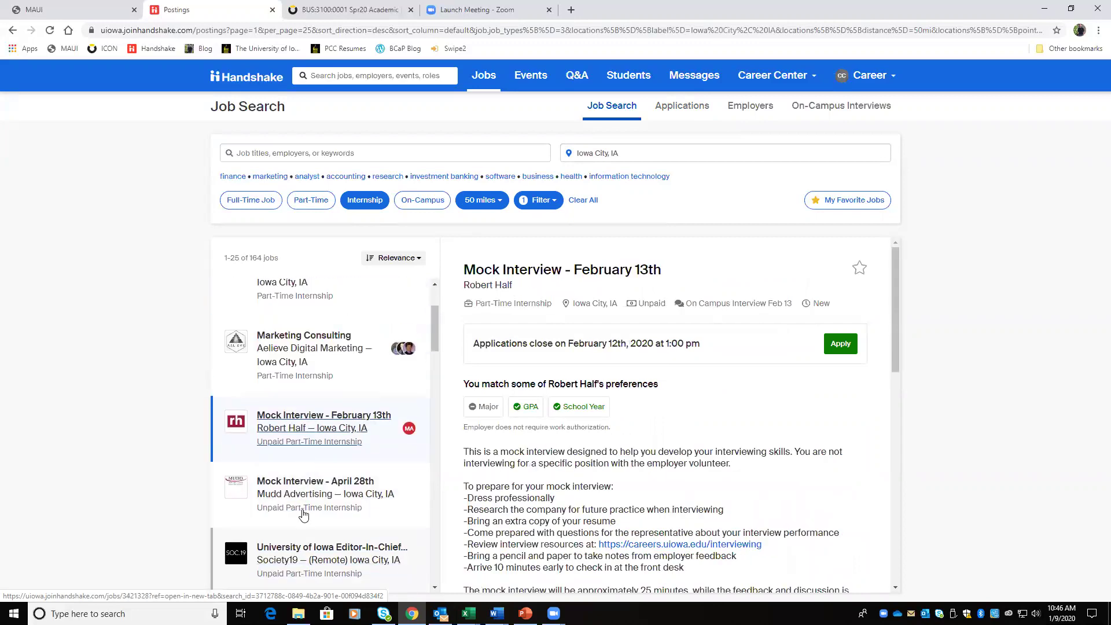
Add Society19's University of Iowa Editor-In-Chief & Chapter Leader posting to the favorites and show only favorite jobs
{"action": "left_click", "coordinate": [324, 556]}
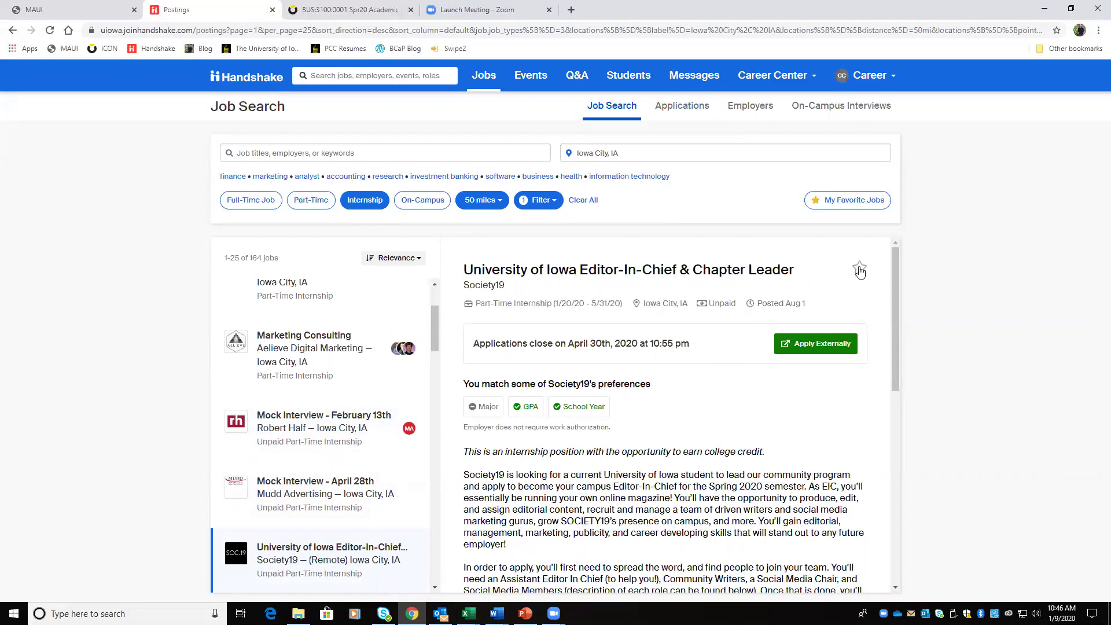
{"action": "left_click", "coordinate": [860, 270]}
{"action": "scroll", "coordinate": [320, 461], "scroll_direction": "down", "scroll_amount": 1}
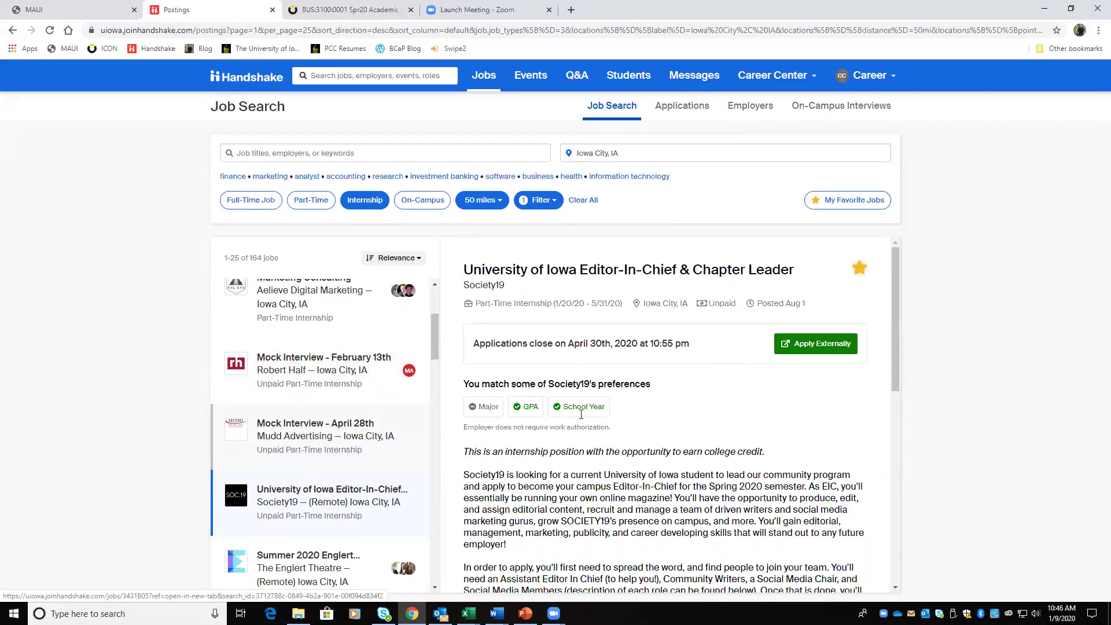
{"action": "left_click", "coordinate": [827, 201]}
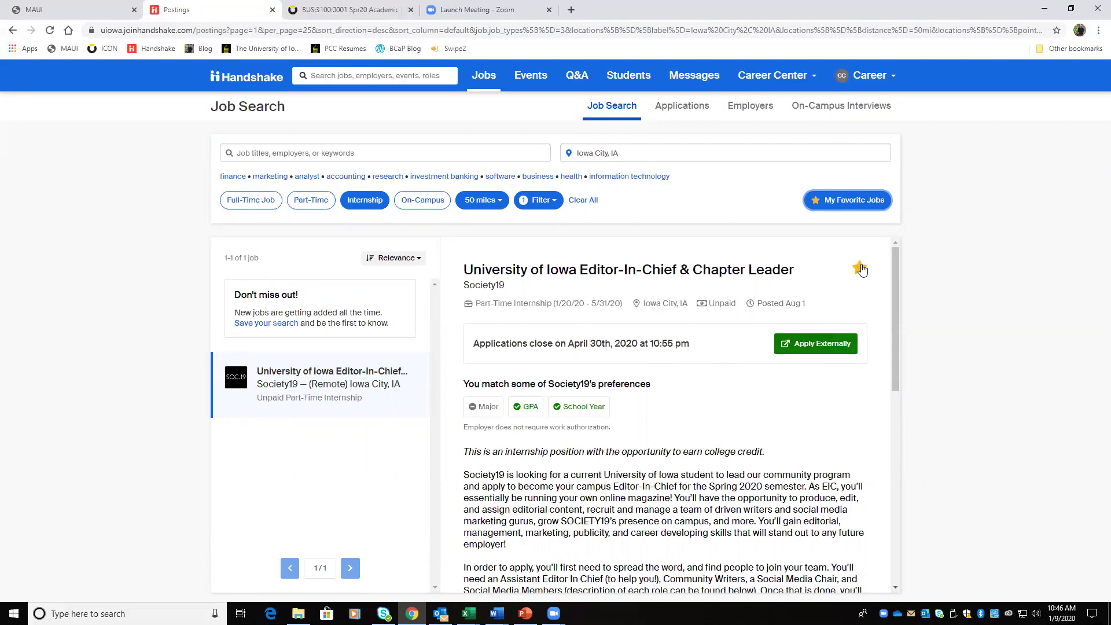
Start the external application for Society19's Editor-In-Chief & Chapter Leader posting, attach the saved resume, and close the form without submitting
{"action": "left_click", "coordinate": [801, 346]}
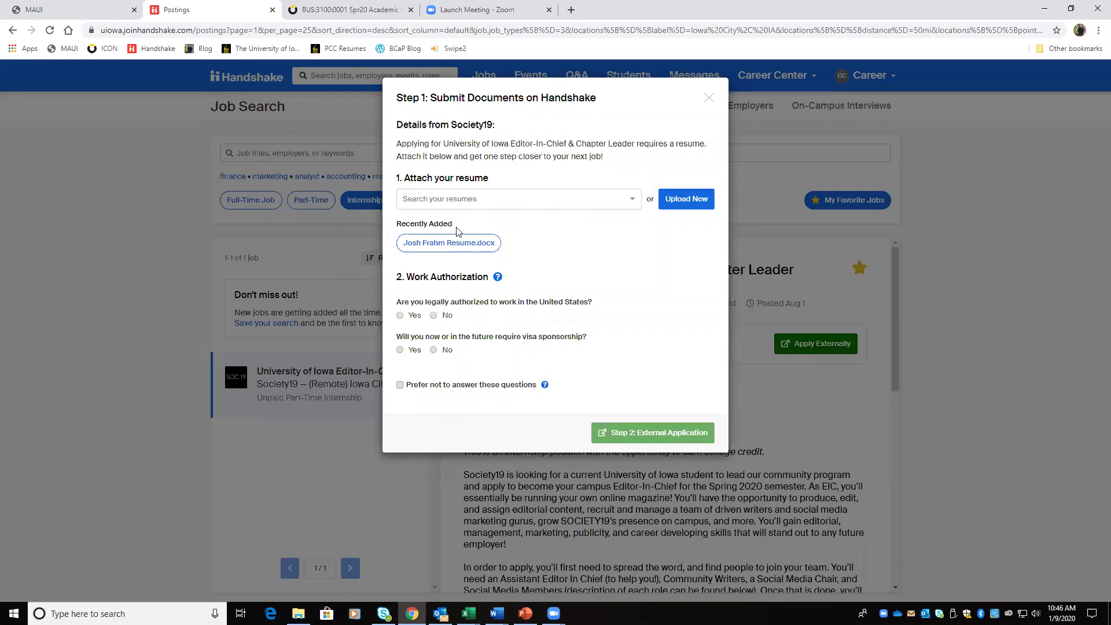
{"action": "left_click", "coordinate": [462, 198]}
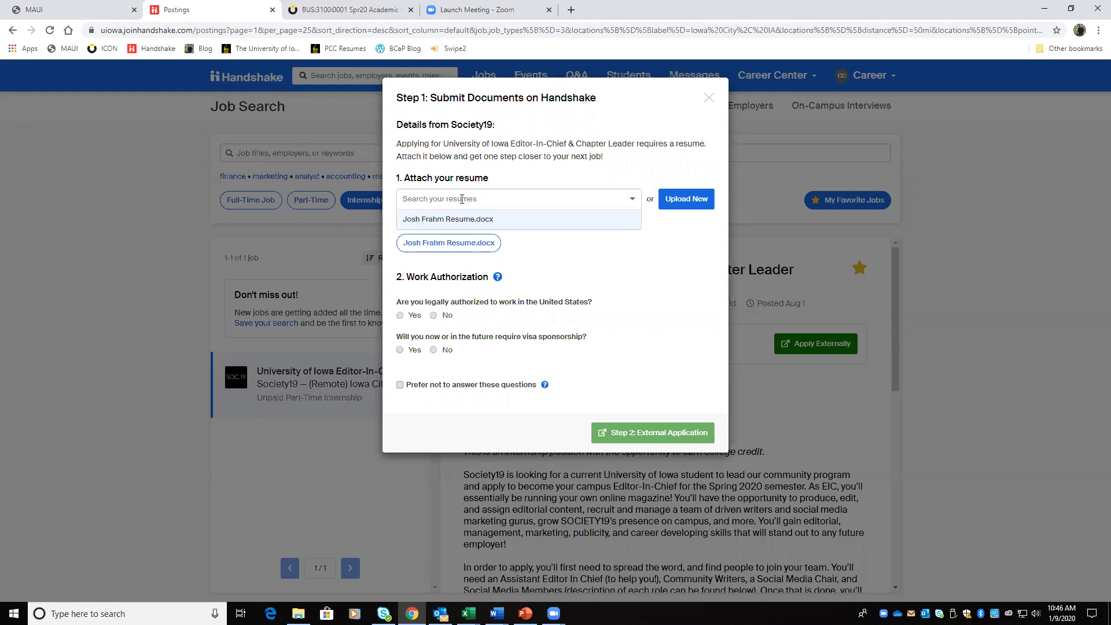
{"action": "left_click", "coordinate": [455, 206]}
{"action": "left_click", "coordinate": [448, 220]}
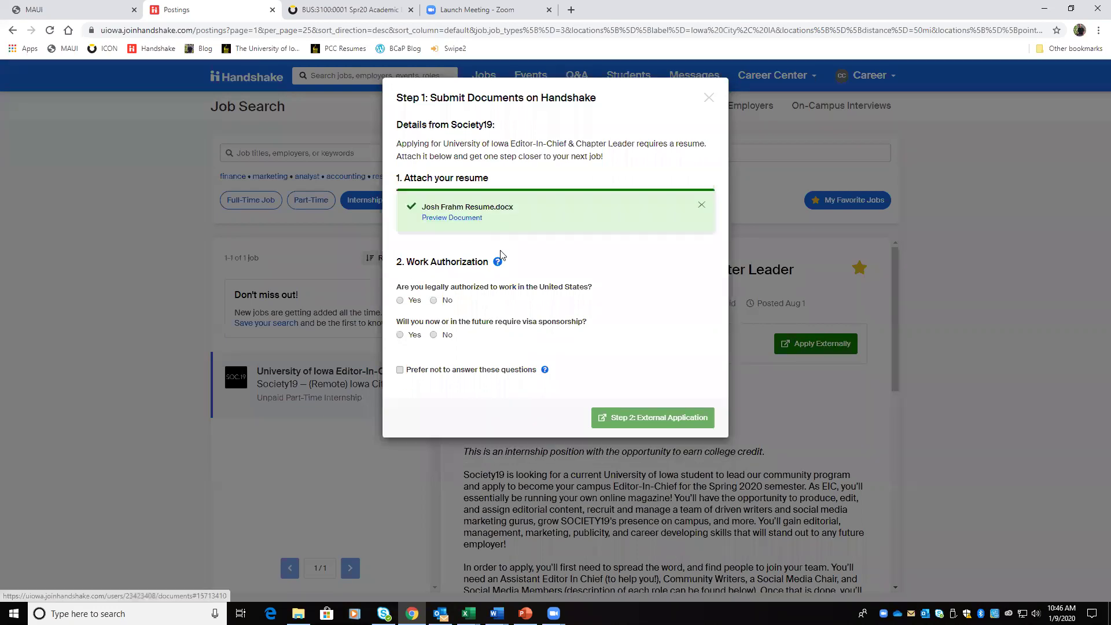
{"action": "left_click", "coordinate": [405, 337]}
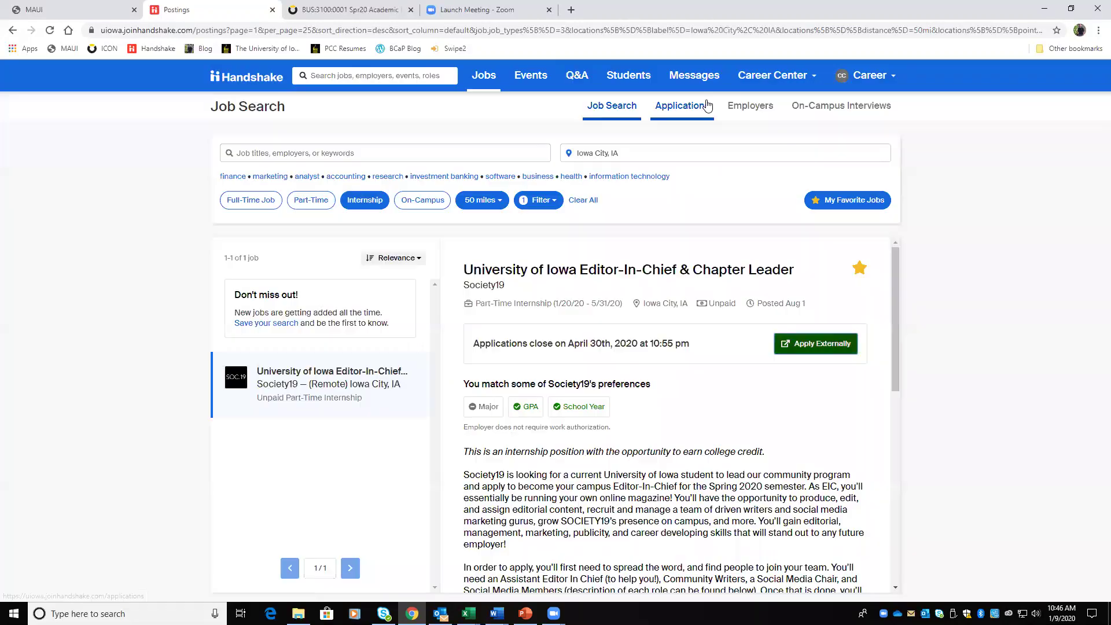
{"action": "left_click", "coordinate": [708, 99]}
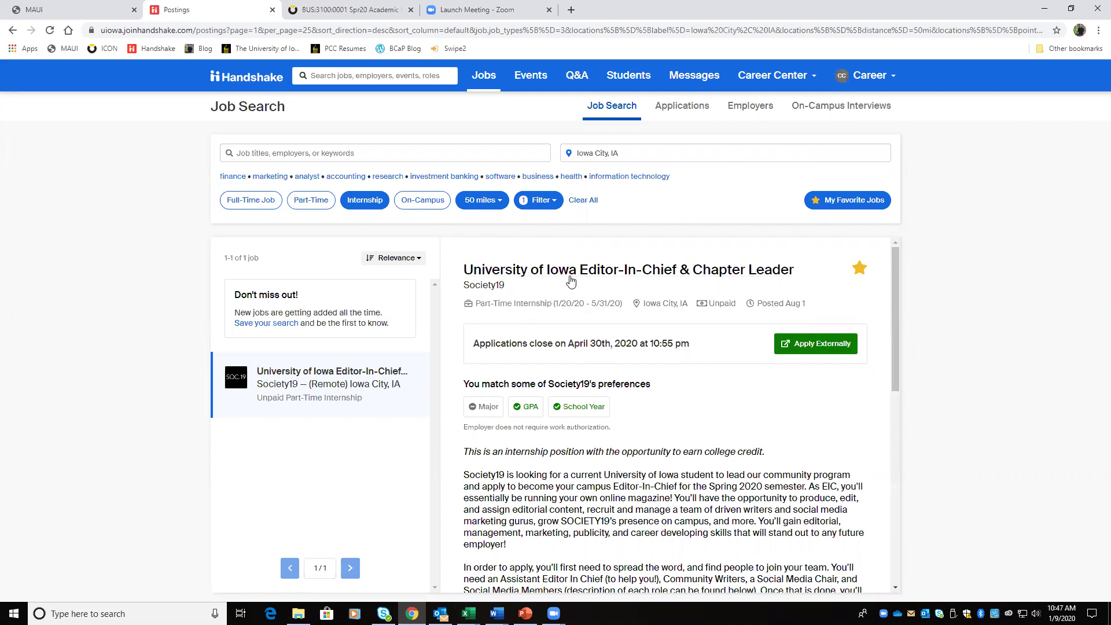
Open the Applications page to check the status of submitted job applications
{"action": "left_click", "coordinate": [672, 109]}
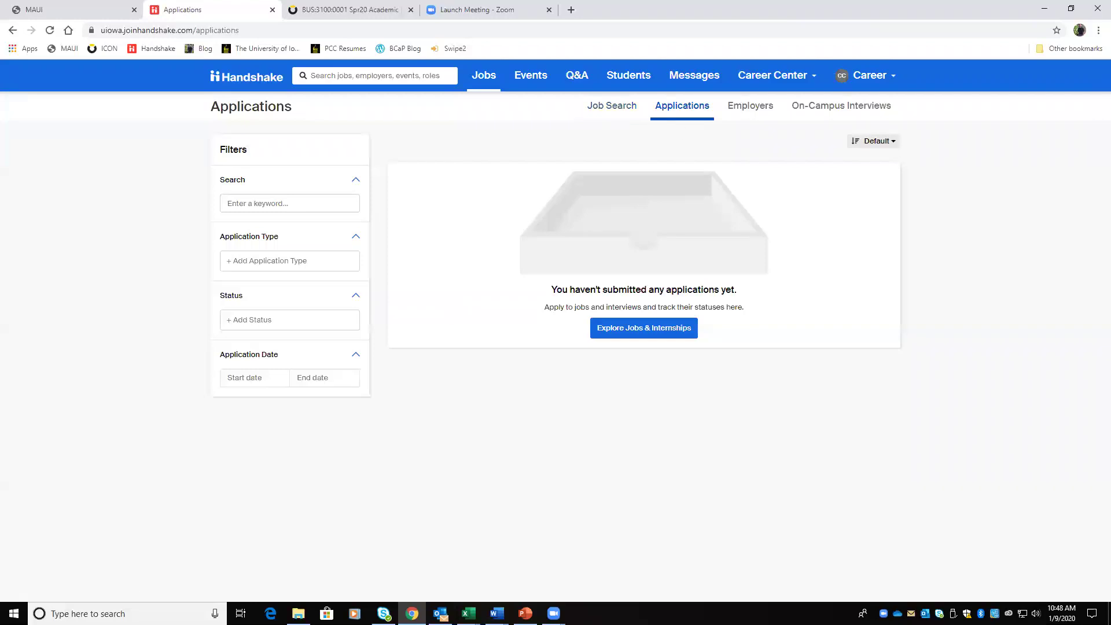
{"action": "key", "text": "alt+Tab"}
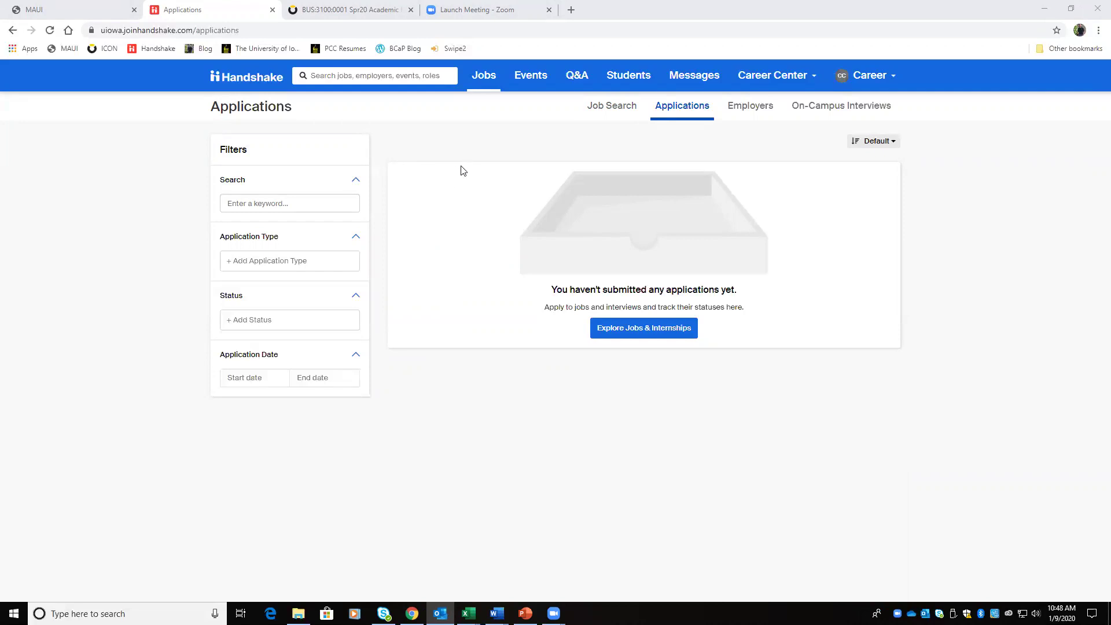
Return to the Handshake home page and remove the University of Iowa Editor-In-Chief & Chapter Leader job from the favorites
{"action": "left_click", "coordinate": [493, 81]}
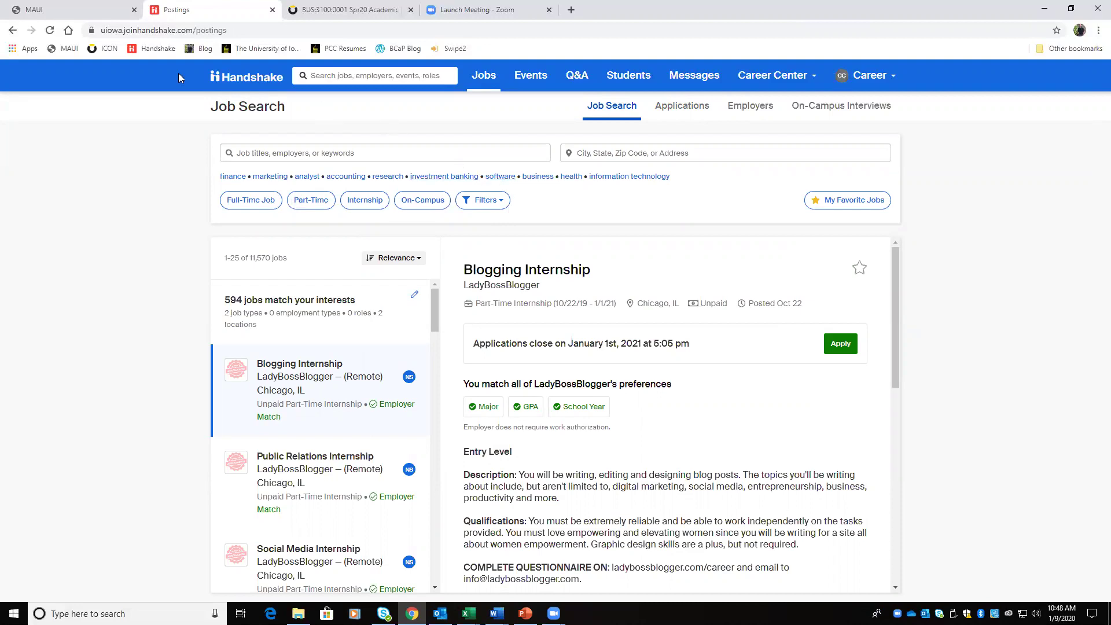
{"action": "left_click", "coordinate": [249, 79]}
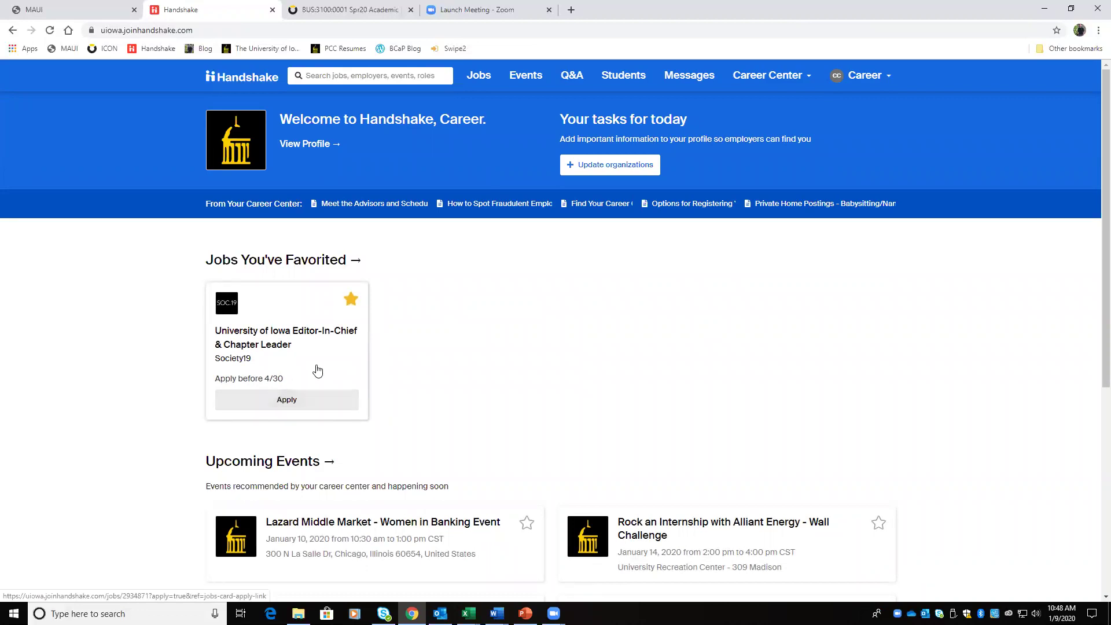
{"action": "left_click", "coordinate": [352, 299]}
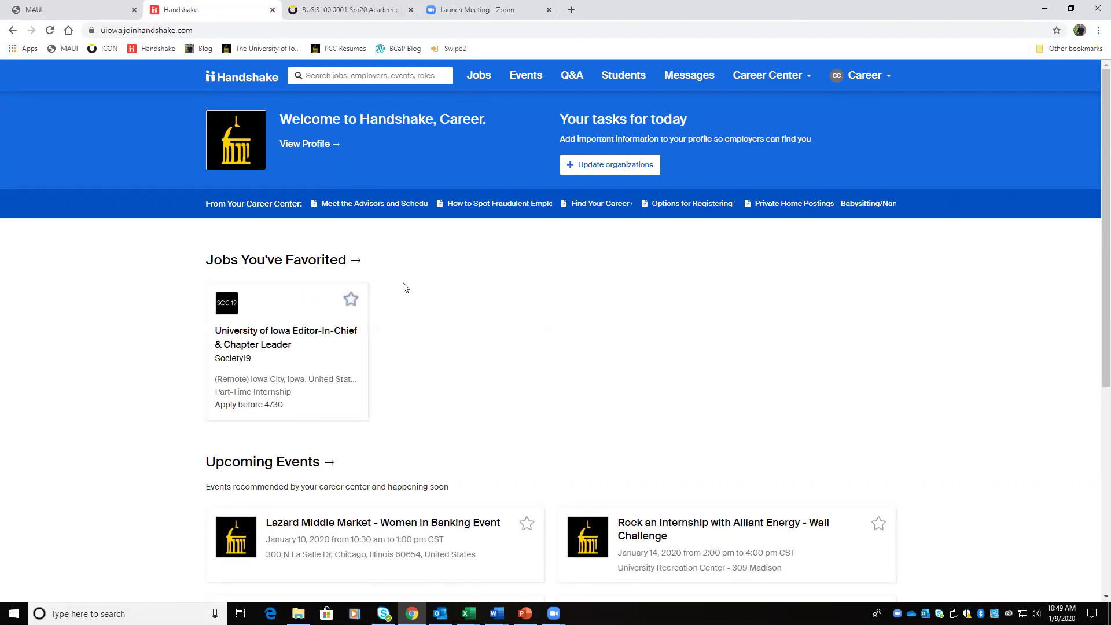
Open the Help page for the account and look through its list of common student problems
{"action": "left_click", "coordinate": [808, 77]}
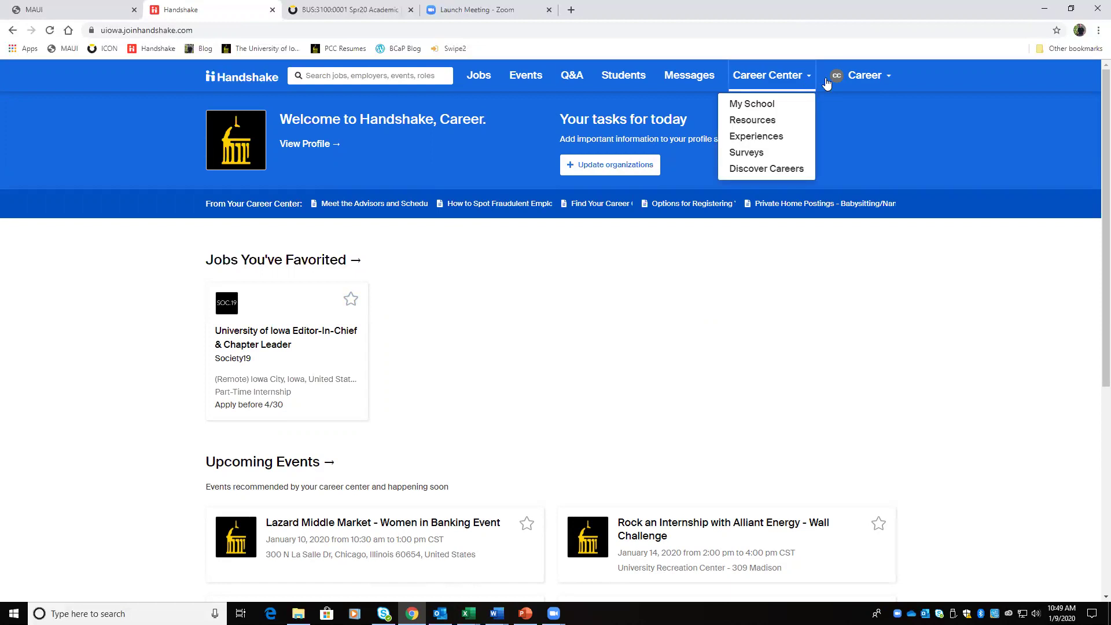
{"action": "left_click", "coordinate": [895, 82]}
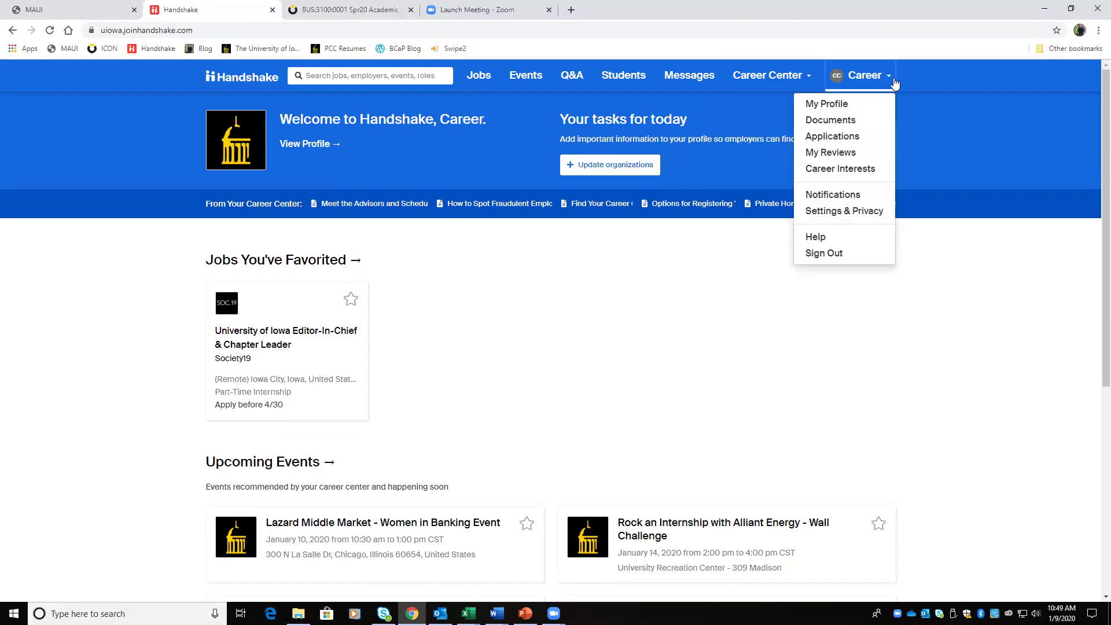
{"action": "left_click", "coordinate": [831, 241]}
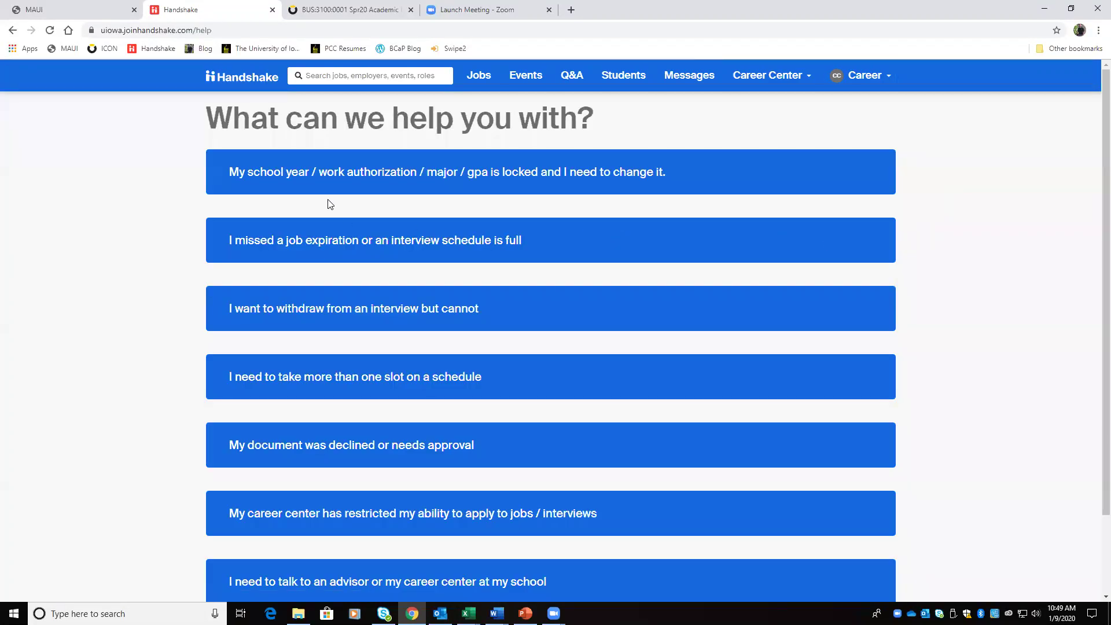
{"action": "scroll", "coordinate": [365, 171], "scroll_direction": "down", "scroll_amount": 2}
{"action": "scroll", "coordinate": [367, 174], "scroll_direction": "up", "scroll_amount": 1}
{"action": "scroll", "coordinate": [367, 173], "scroll_direction": "up", "scroll_amount": 1}
Review the Career Center and account options, and return to the home page
{"action": "left_click", "coordinate": [809, 83]}
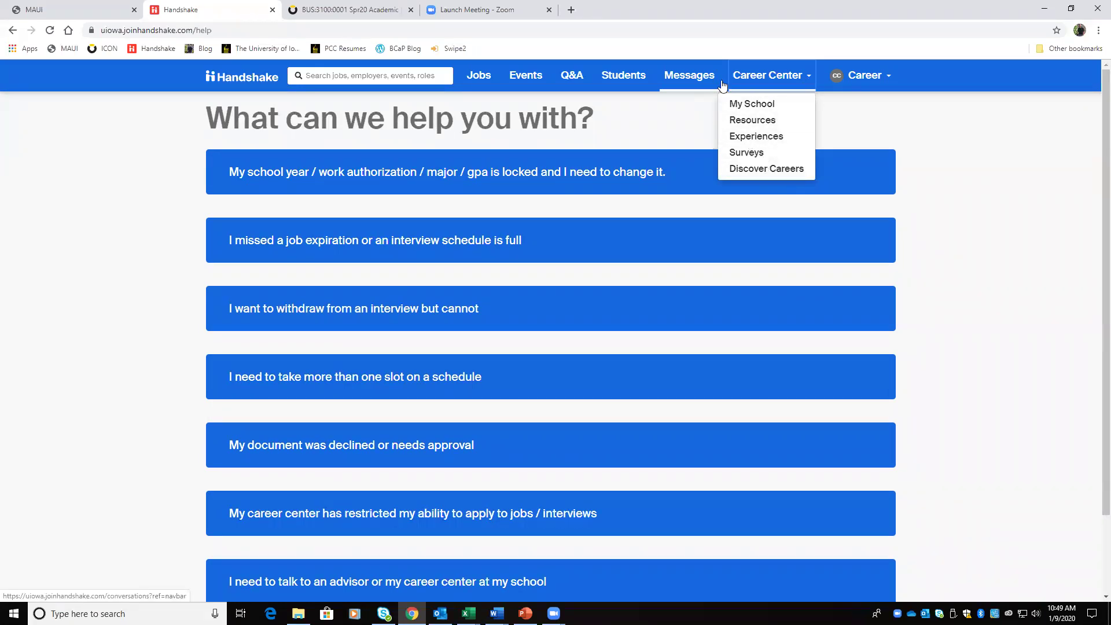
{"action": "left_click", "coordinate": [889, 84]}
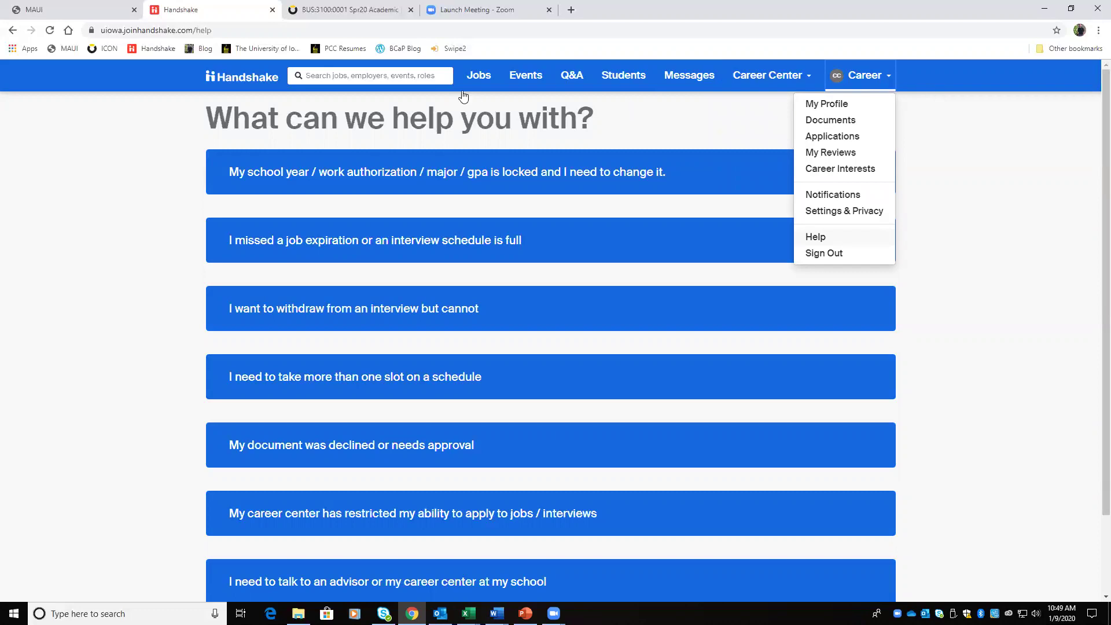
{"action": "left_click", "coordinate": [248, 81]}
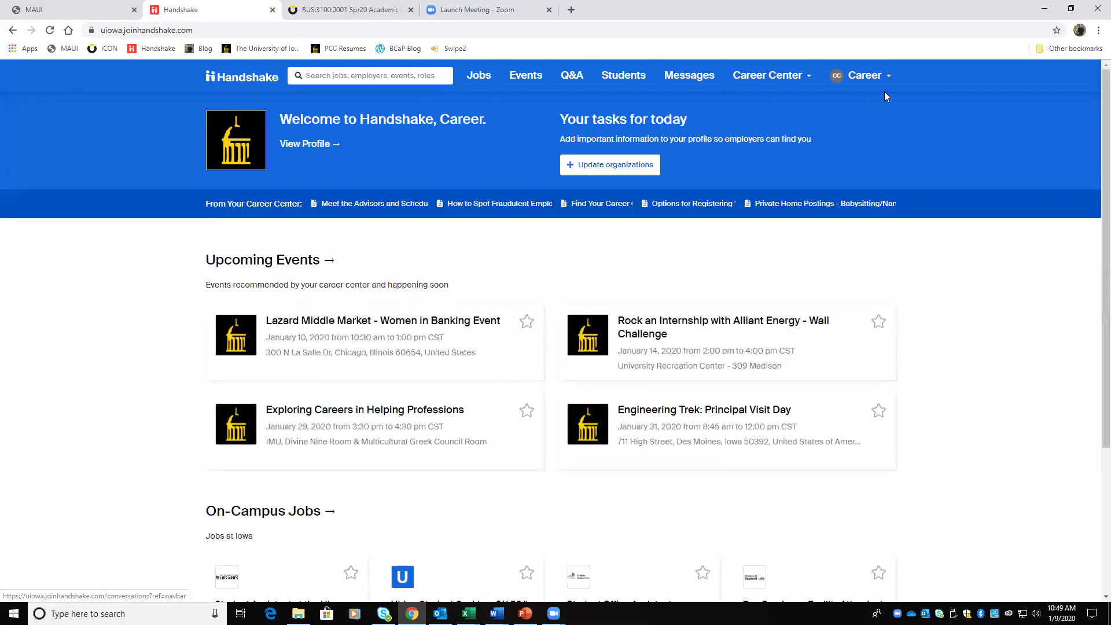
Open the Applications page through the account options and review the other options offered there
{"action": "left_click", "coordinate": [892, 79]}
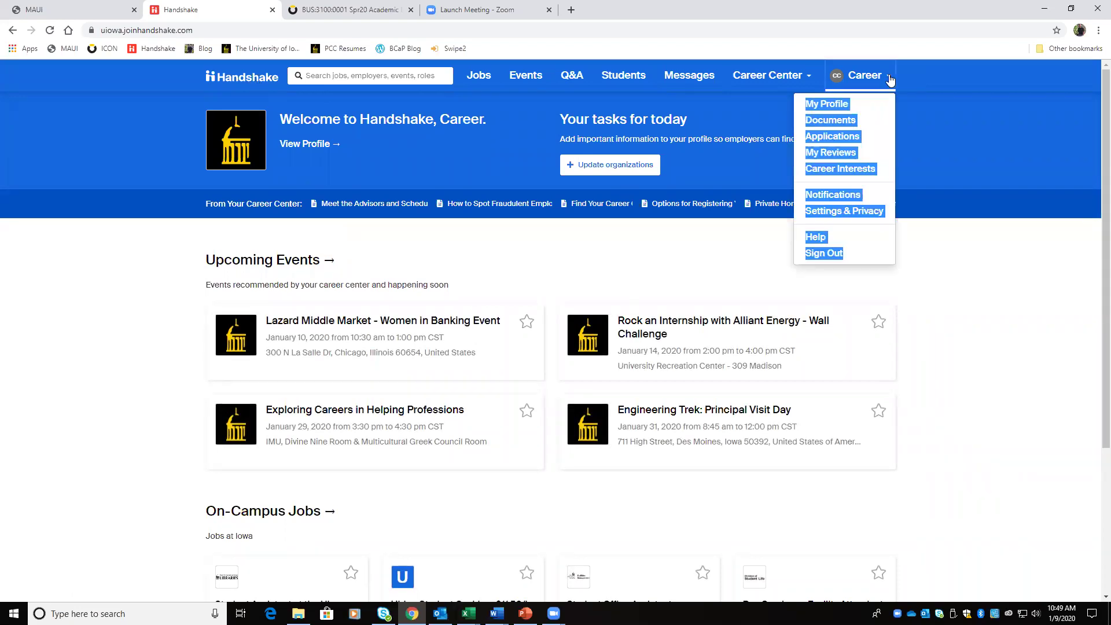
{"action": "left_click", "coordinate": [882, 137]}
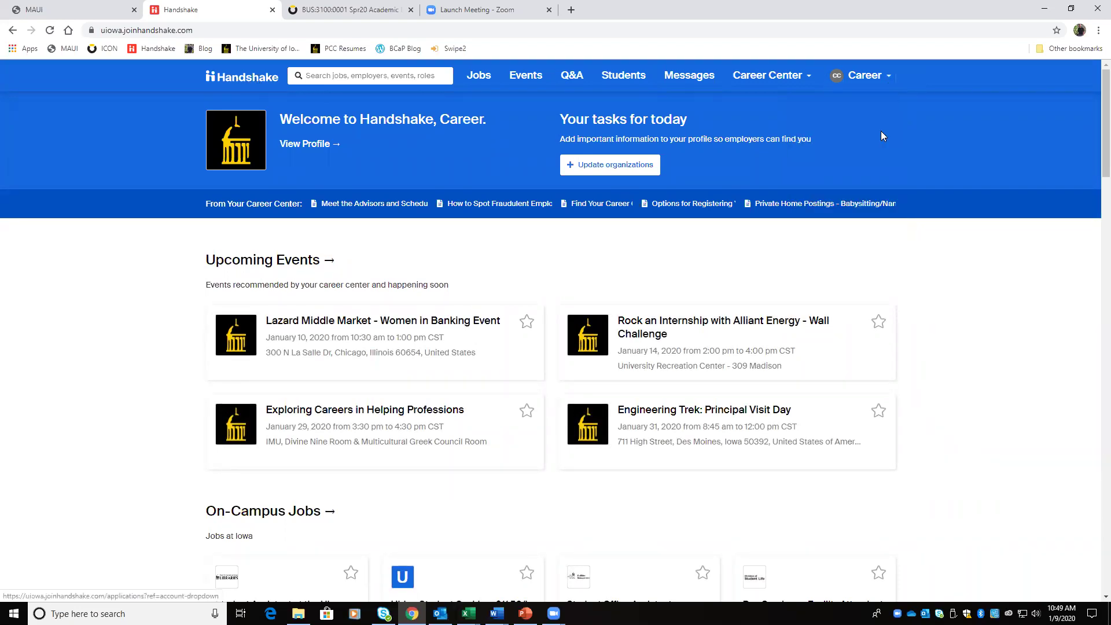
{"action": "left_click", "coordinate": [886, 87]}
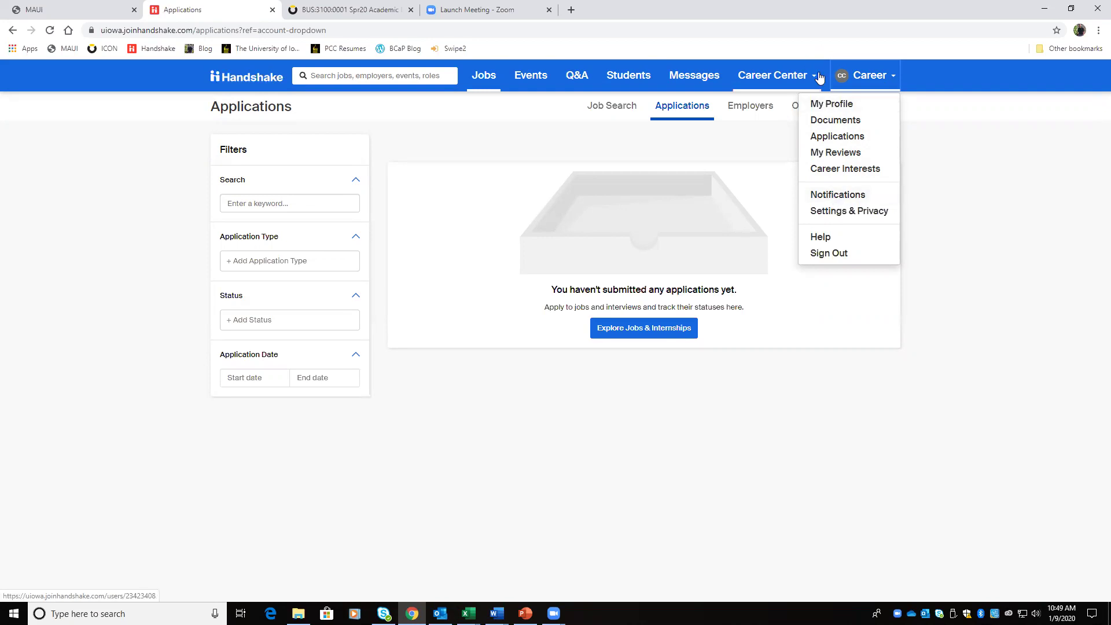
{"action": "left_click", "coordinate": [975, 143]}
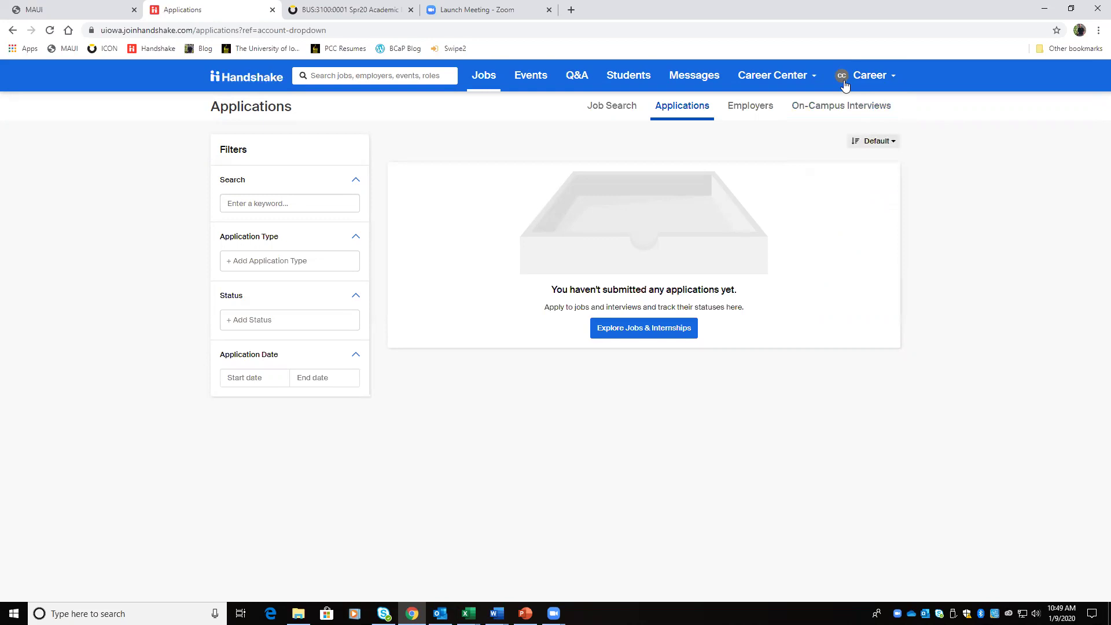